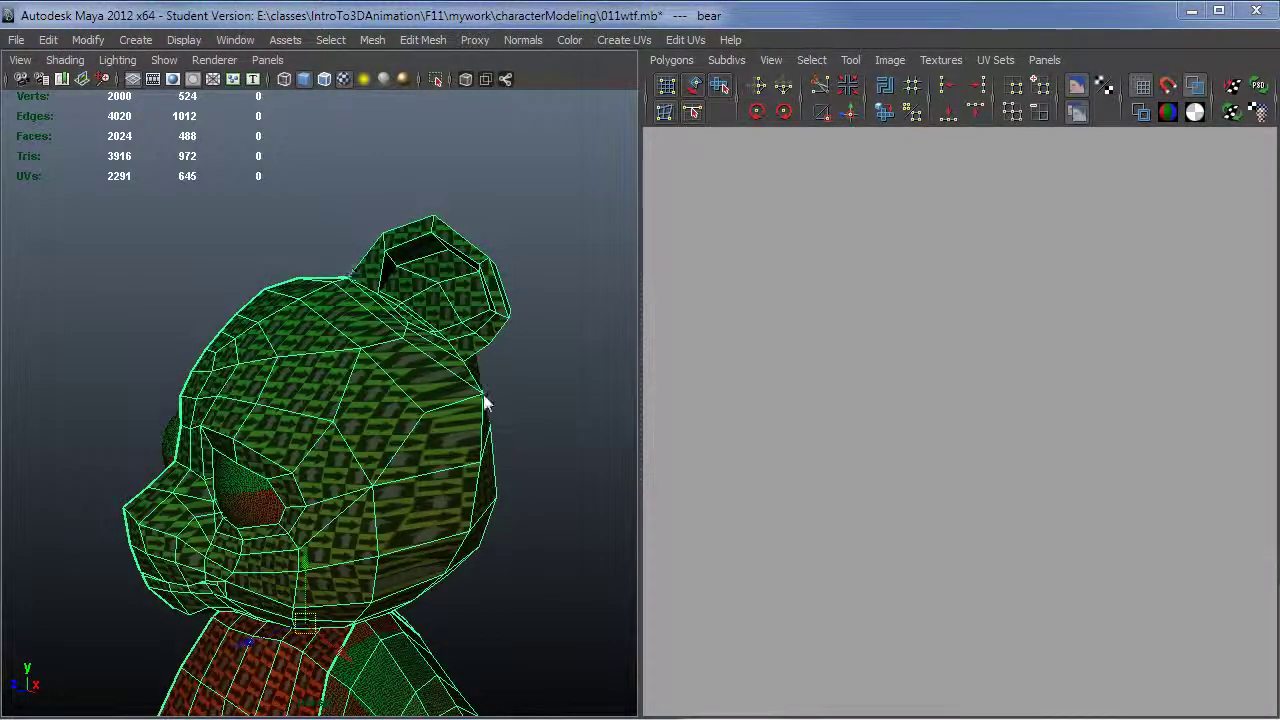
Step: Examine the bear's half-head mesh and its checker texture from the outside, the inside and the back
left_click_drag(483, 398, 463, 588, "alt")
scroll(304, 467, "up", 3)
middle_click_drag(490, 632, 423, 449, "alt")
left_click_drag(423, 449, 364, 526, "alt")
right_click_drag(362, 528, 413, 576, "alt")
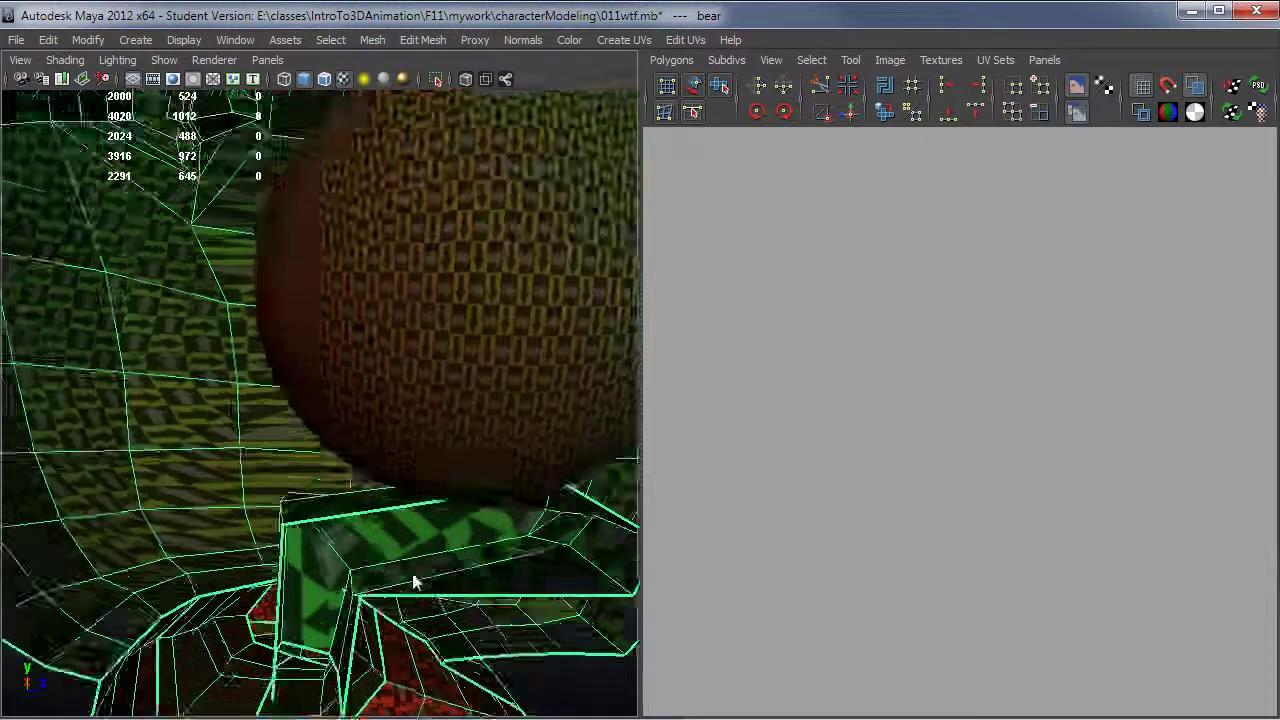
left_click_drag(414, 582, 307, 608, "alt")
left_click_drag(445, 632, 351, 633, "alt")
left_click_drag(415, 505, 414, 566, "alt")
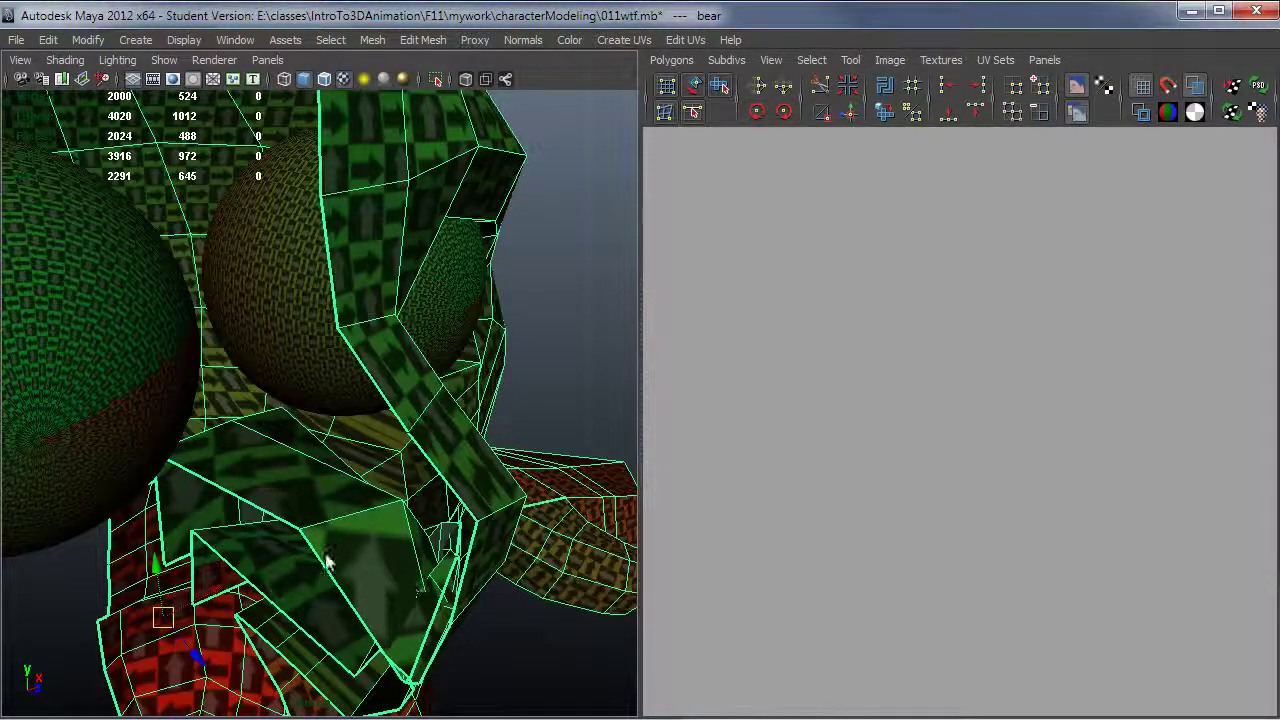
right_click_drag(461, 509, 332, 509, "alt")
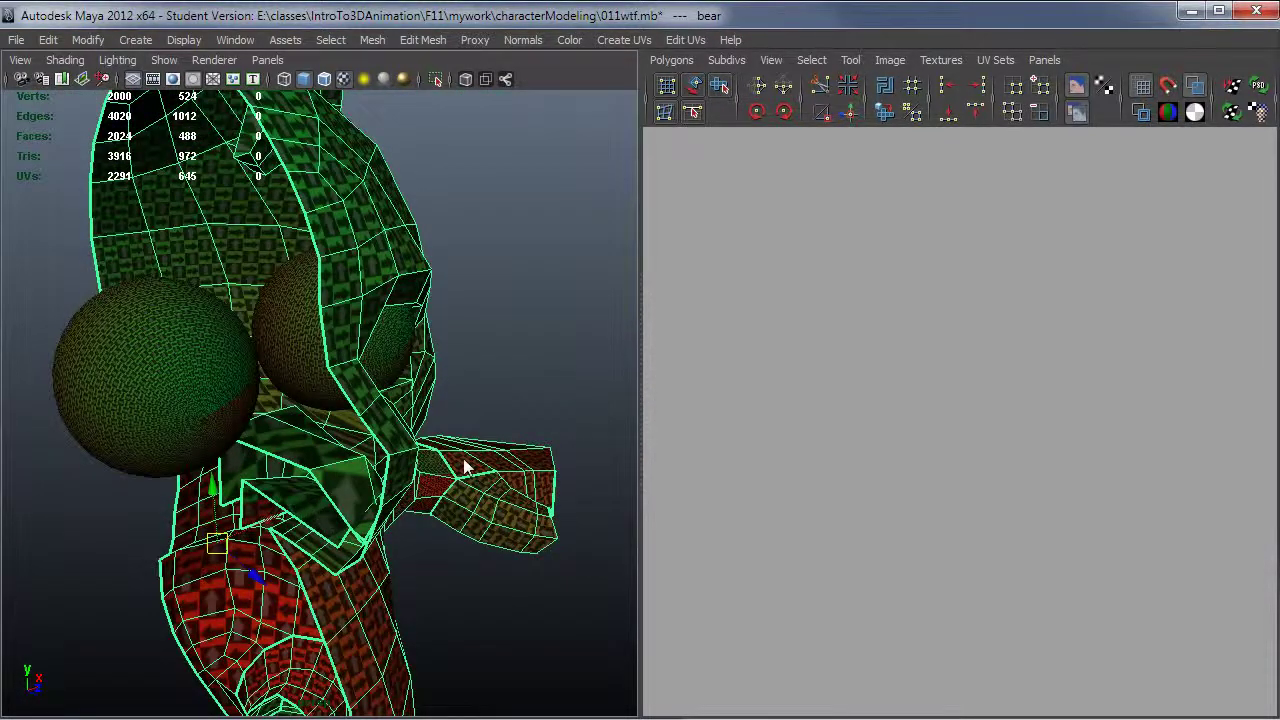
left_click_drag(463, 467, 449, 463, "alt")
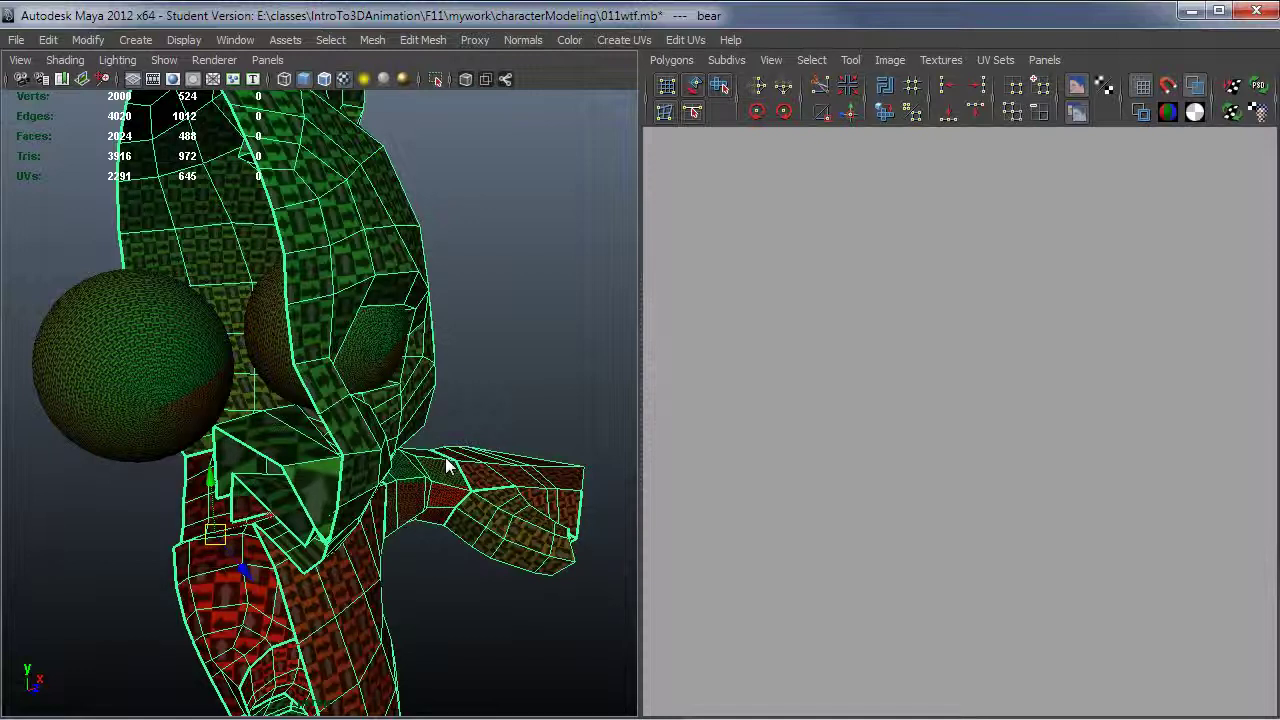
left_click_drag(422, 458, 320, 457, "alt")
Step: Select the four edges along the front of the ear's base, where the ear meets the head
middle_click_drag(335, 350, 355, 590, "alt")
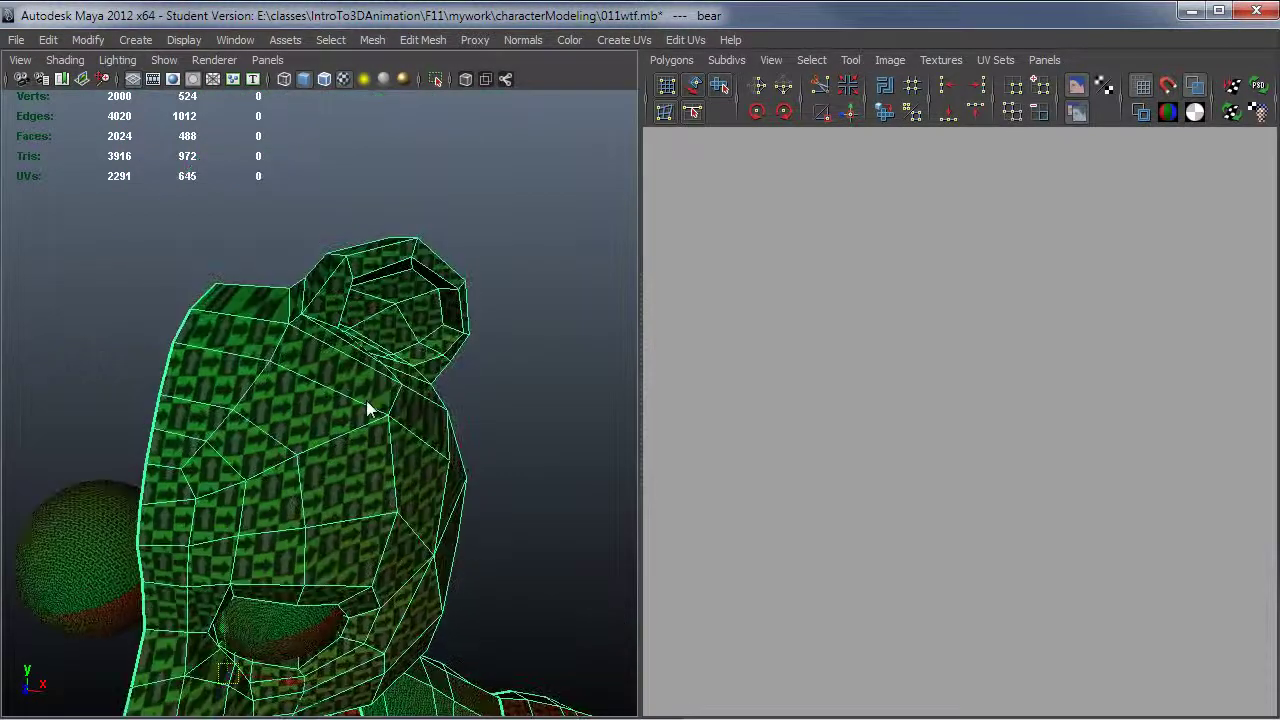
right_click_drag(366, 406, 470, 408, "alt")
middle_click_drag(470, 408, 363, 511, "alt")
left_click_drag(363, 511, 286, 449, "alt")
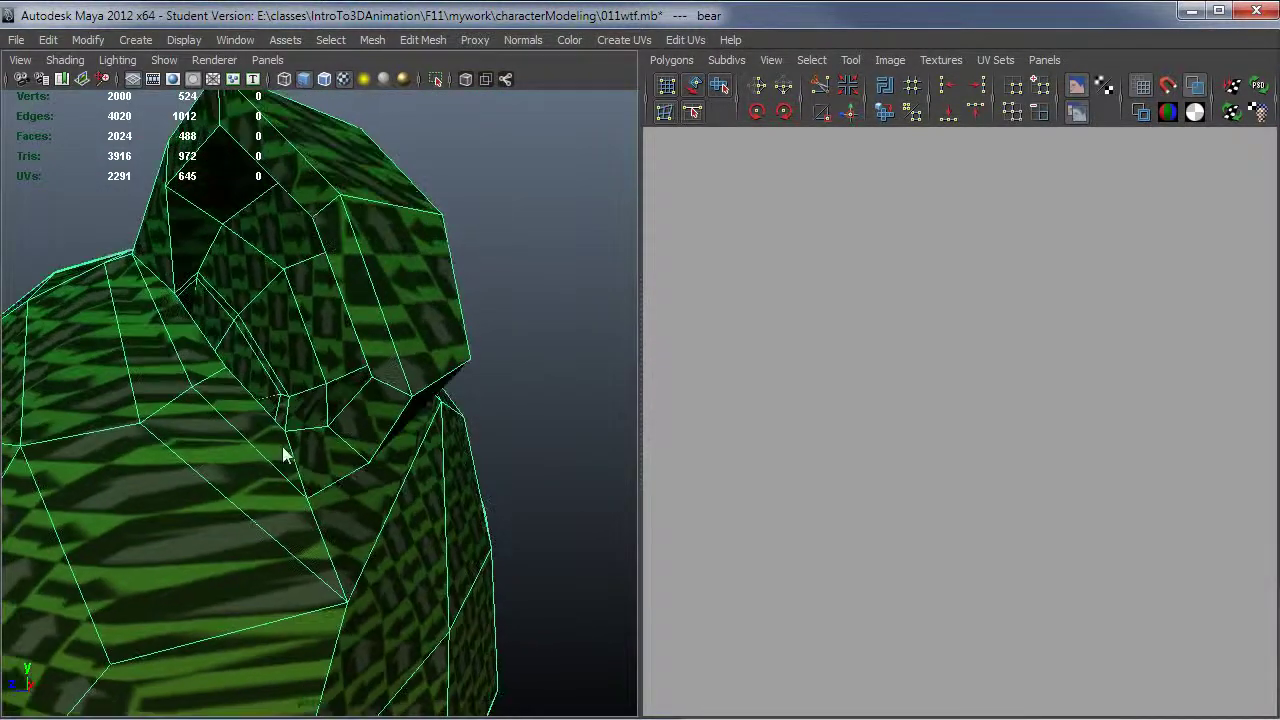
left_click(250, 390)
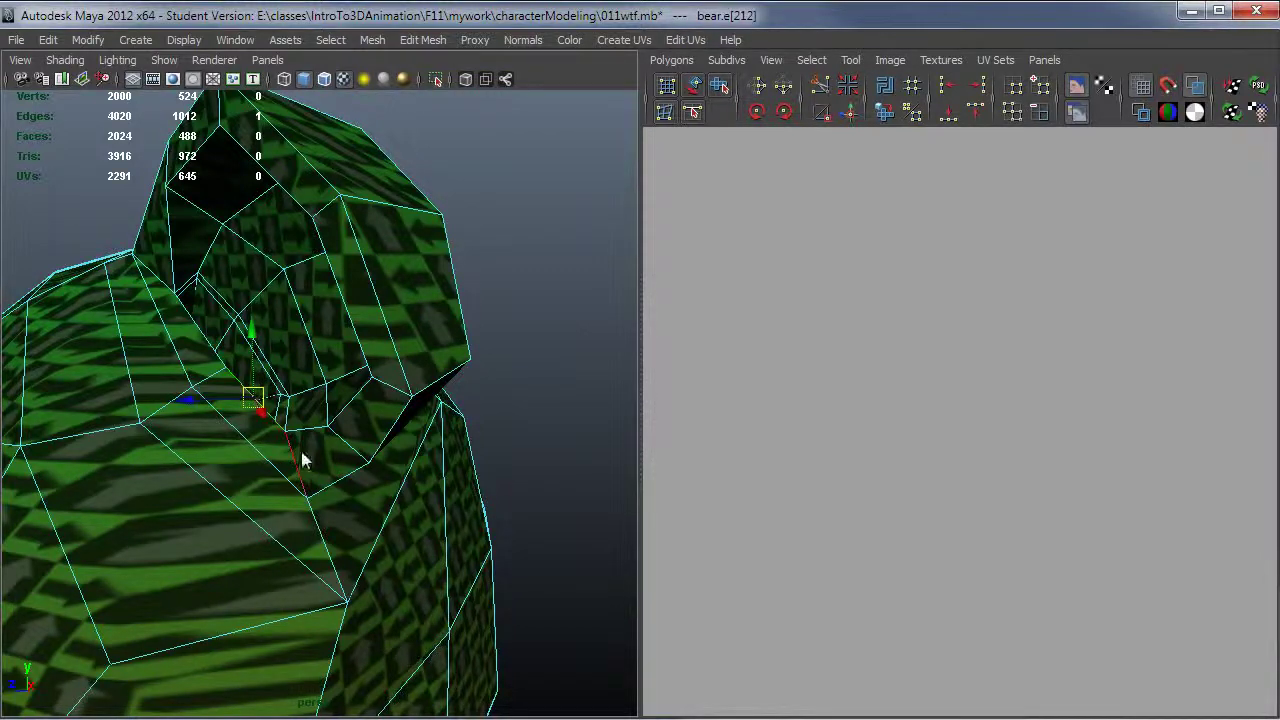
left_click_drag(300, 457, 368, 450, "alt")
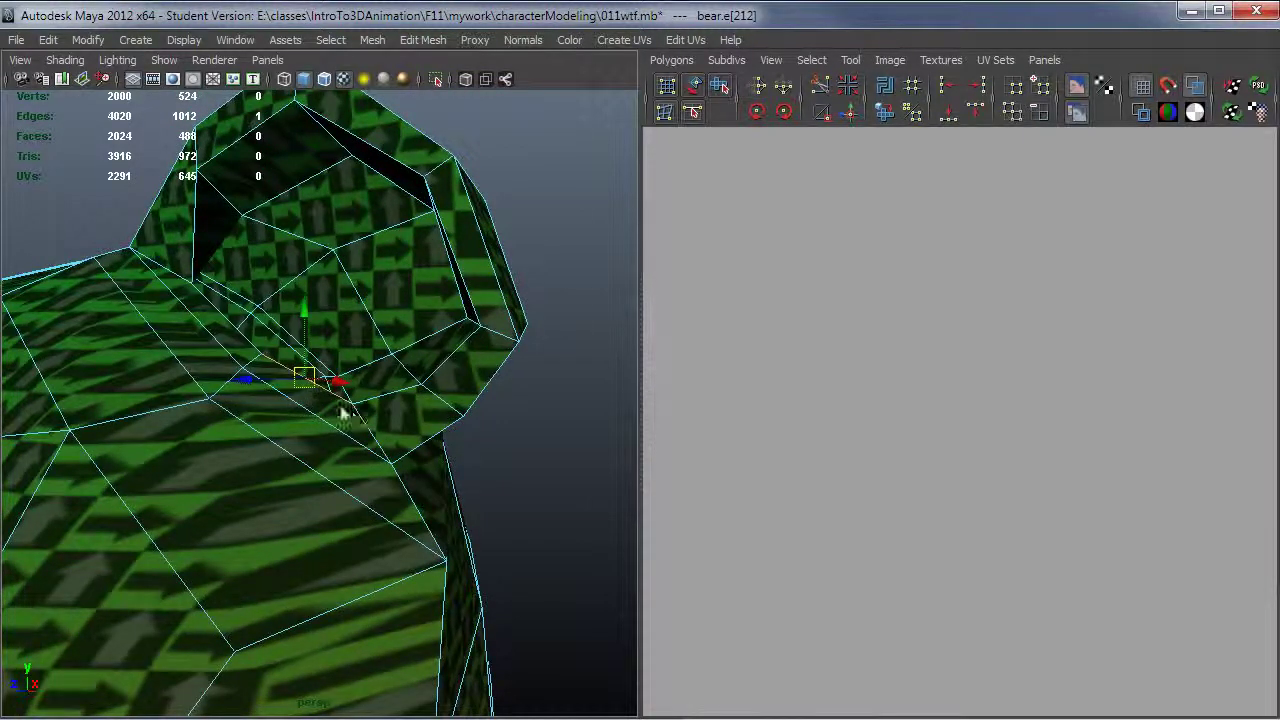
left_click(369, 436, "shift")
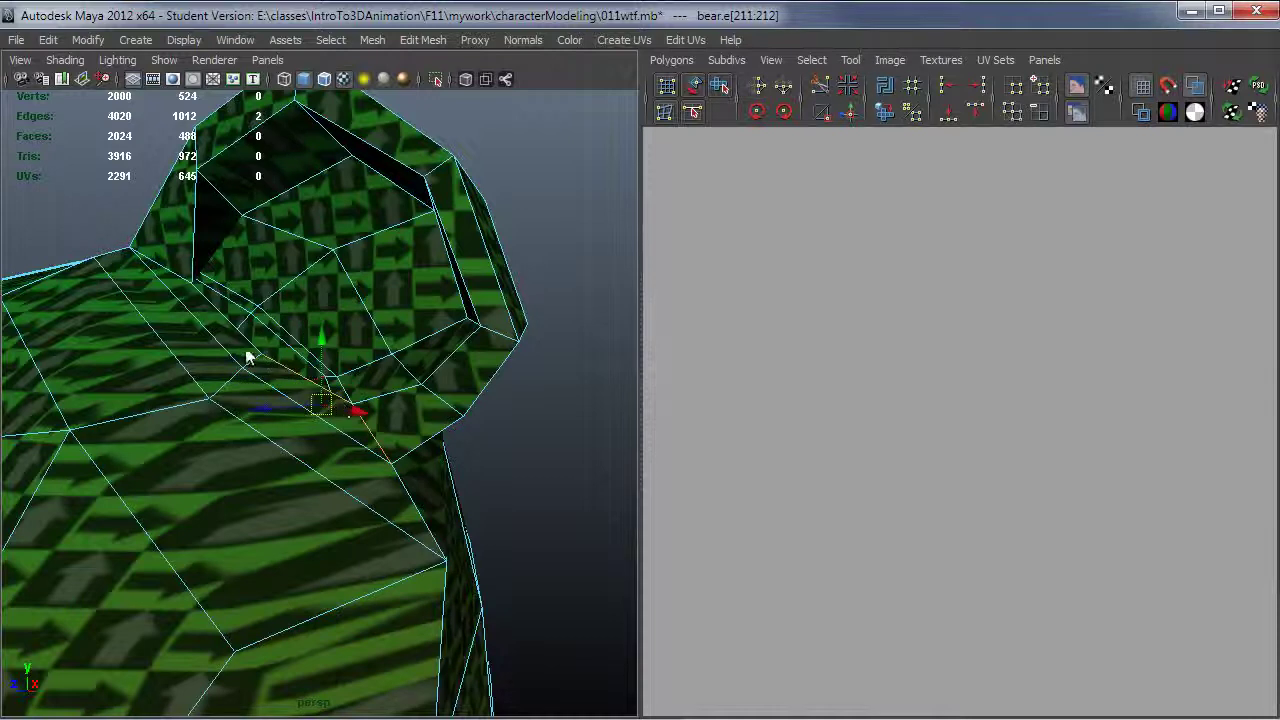
left_click(218, 388, "shift")
left_click_drag(218, 388, 266, 390, "alt")
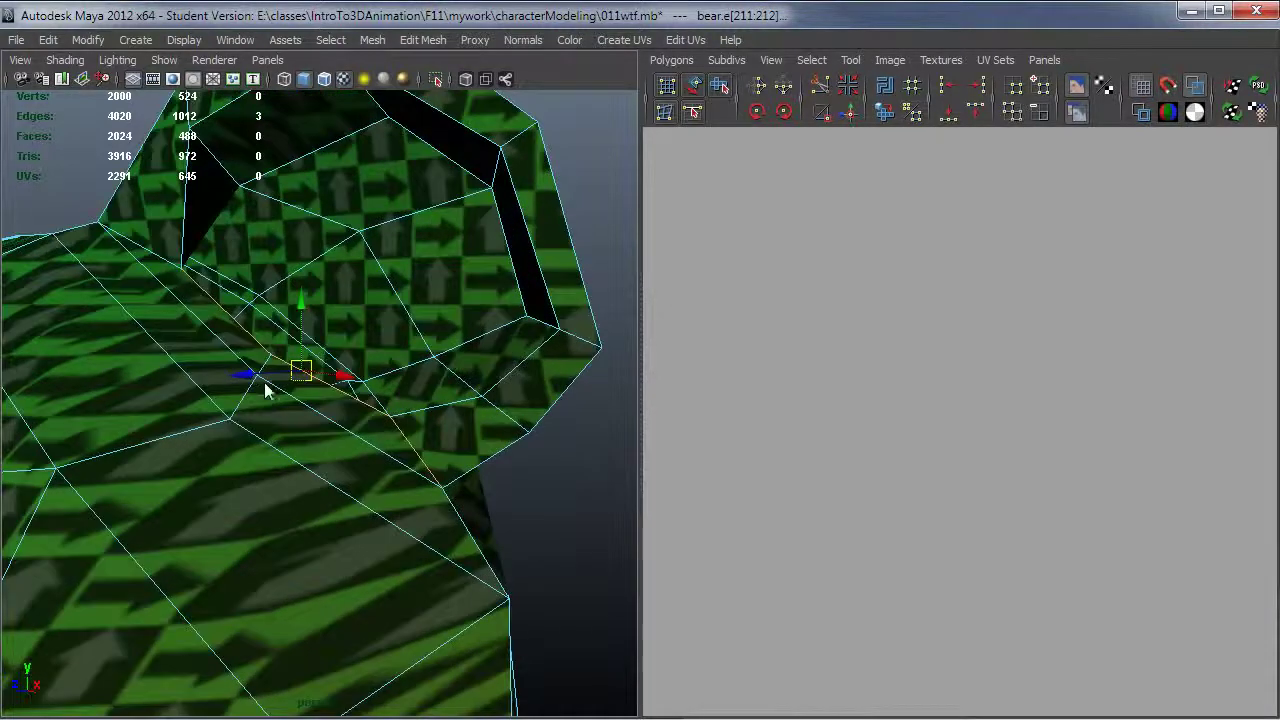
left_click(167, 264, "shift")
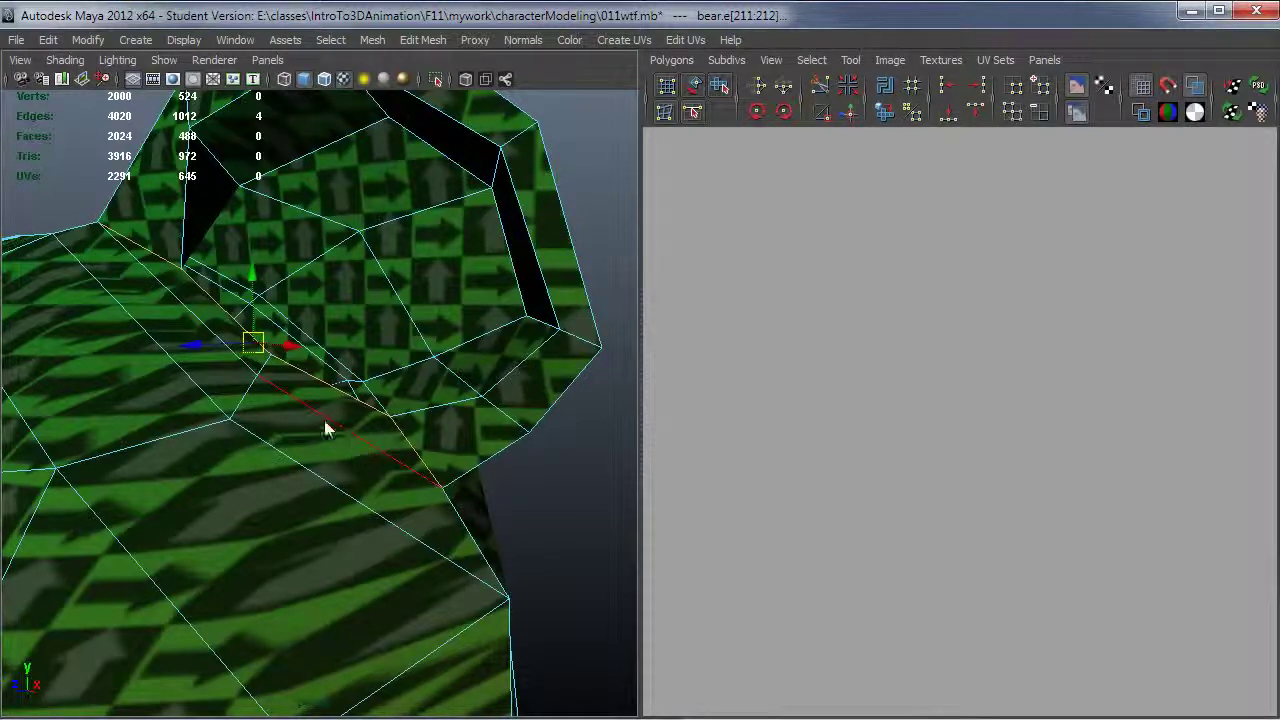
Step: Add the four edges behind and along the inner side of the ear's base to the selection, closing the loop around the ear
left_click_drag(283, 394, 170, 410, "alt")
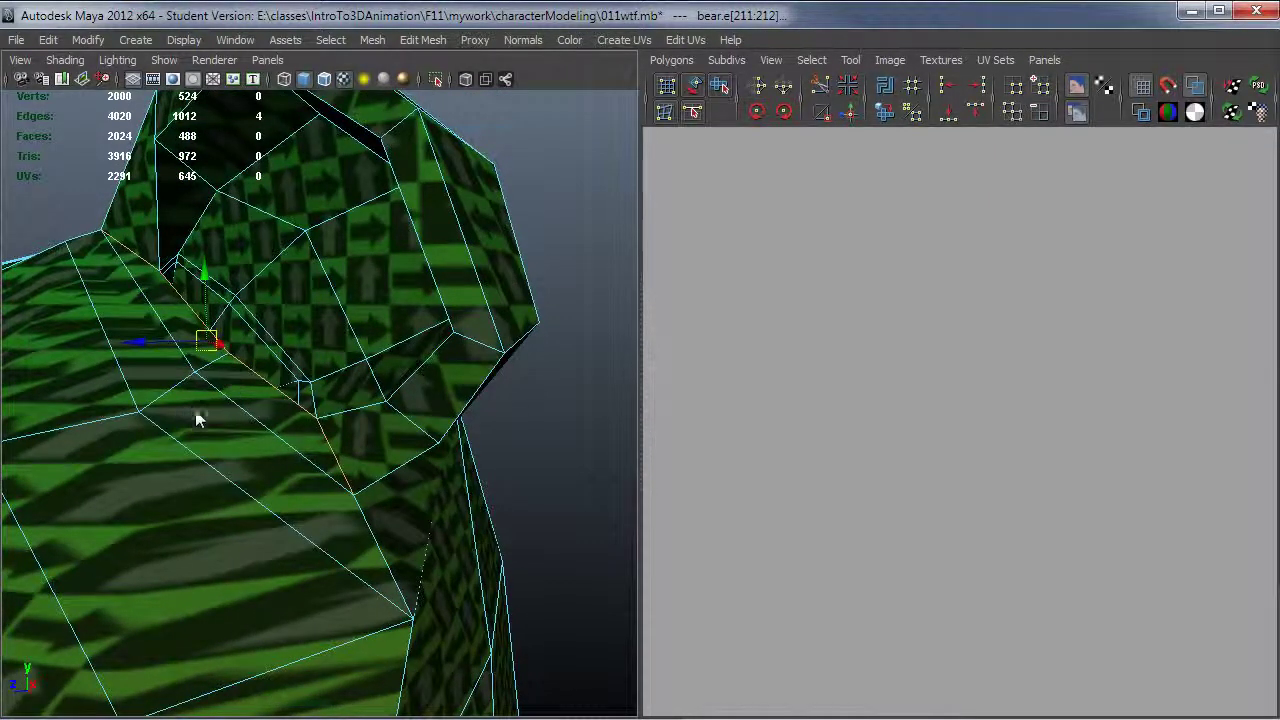
mouse_move(280, 404)
left_mouse_down("alt")
mouse_move(249, 420)
mouse_move(343, 440)
mouse_move(315, 418)
mouse_move(393, 428)
mouse_move(298, 386)
left_mouse_up("alt")
left_click(301, 398, "shift")
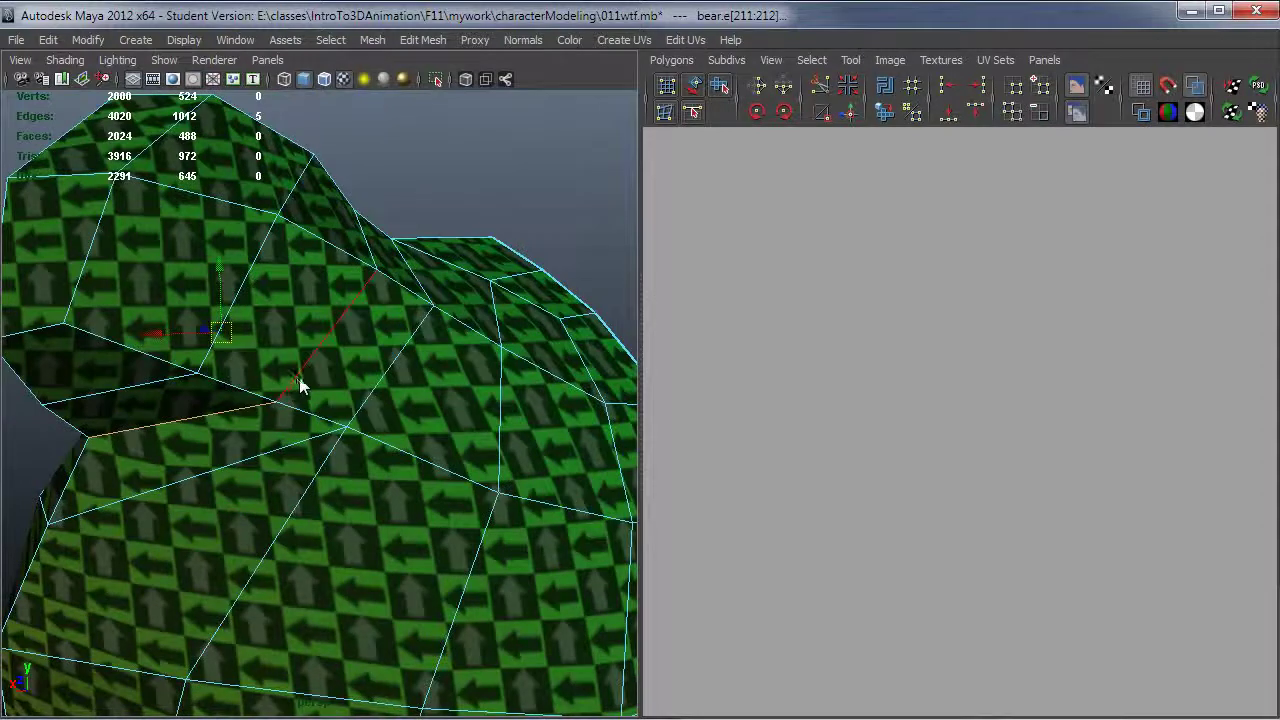
left_click(298, 378, "shift")
left_click_drag(378, 386, 291, 442, "alt")
left_click(332, 354, "shift")
left_click_drag(332, 354, 210, 370, "alt")
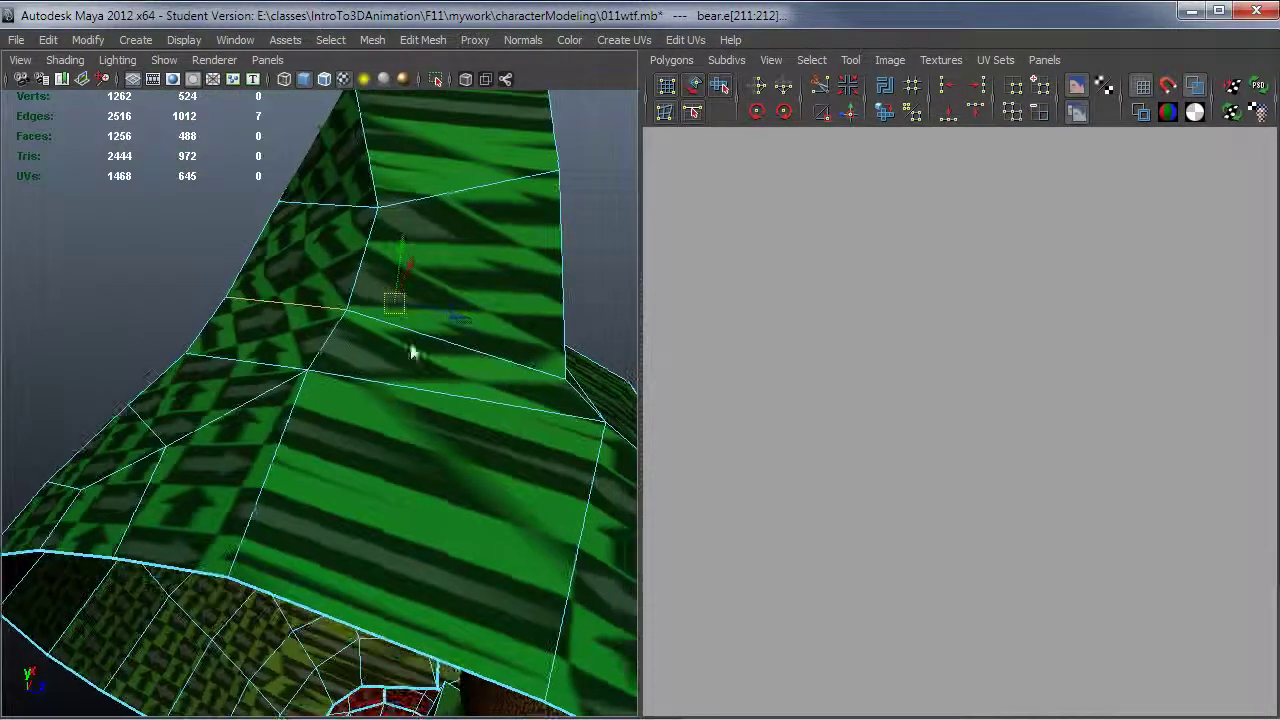
left_click(508, 420, "shift")
left_click_drag(508, 420, 389, 424, "alt")
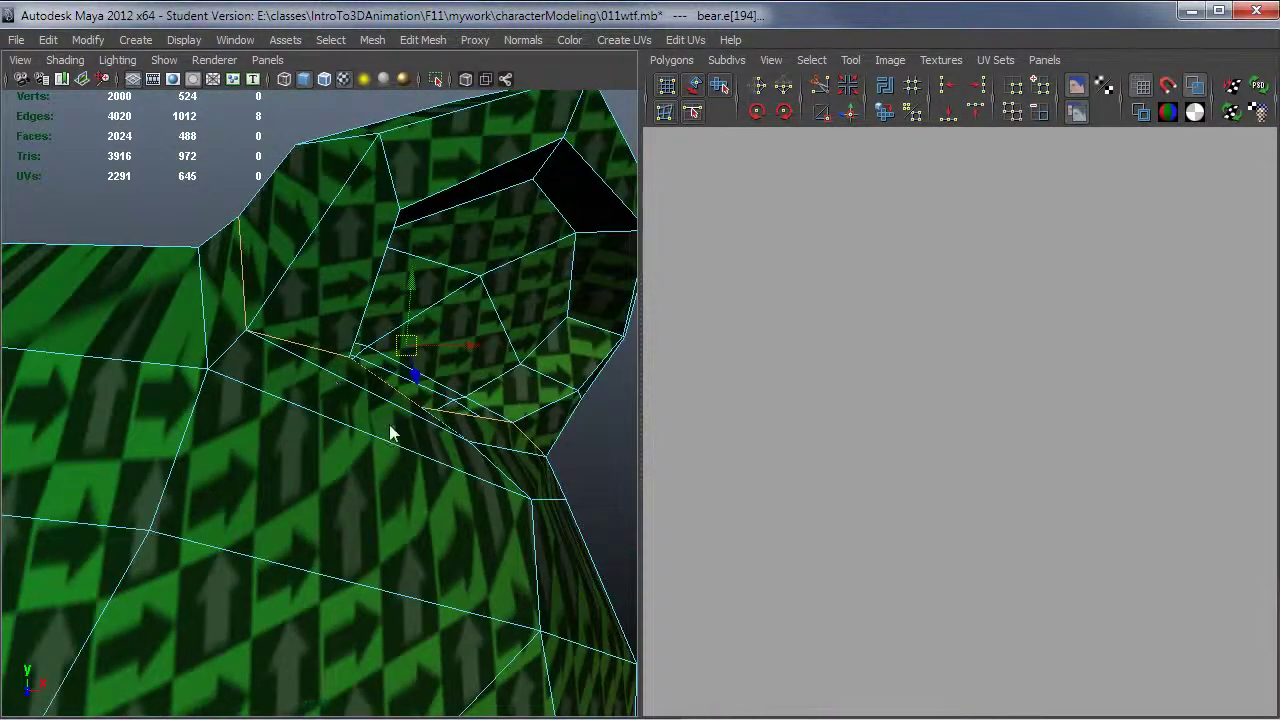
right_click_drag(389, 424, 311, 216, "alt")
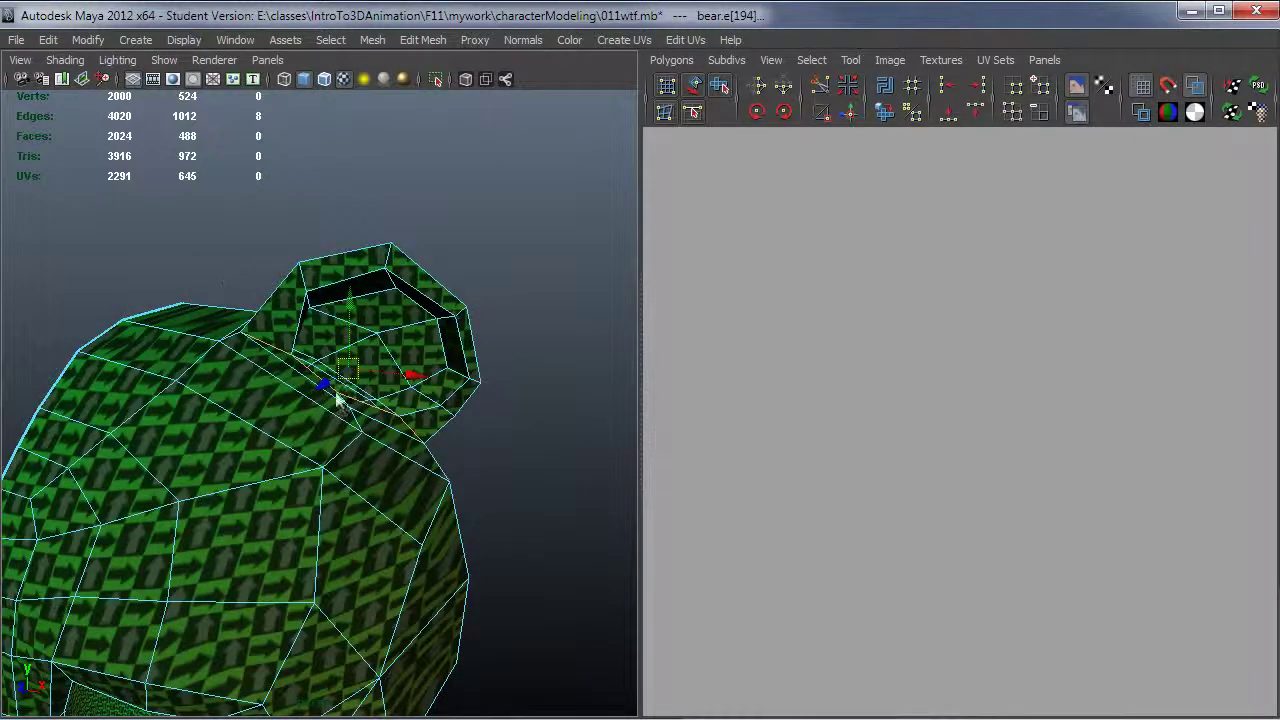
left_click_drag(338, 400, 330, 410, "alt")
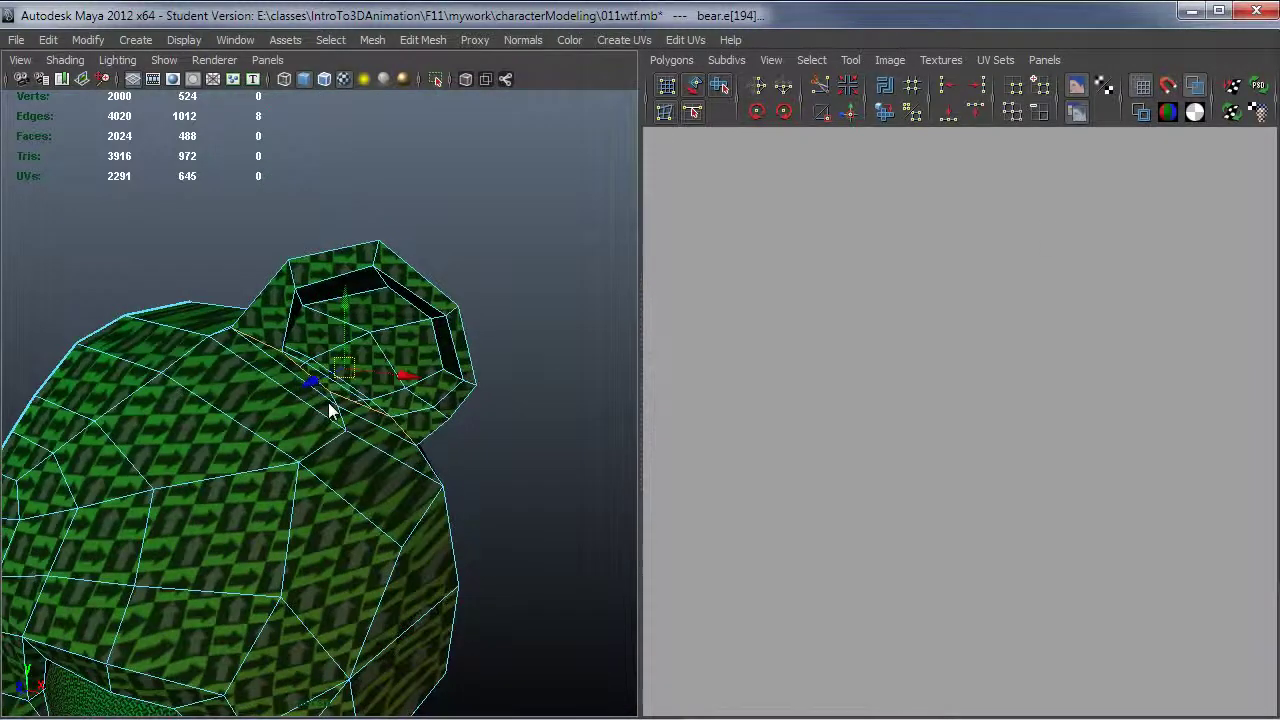
Step: Cut the UVs along the edge loop at the ear's base and select UVs on the outer ear
left_click(829, 90)
left_click_drag(415, 374, 404, 316, "alt")
right_click_drag(410, 302, 512, 296)
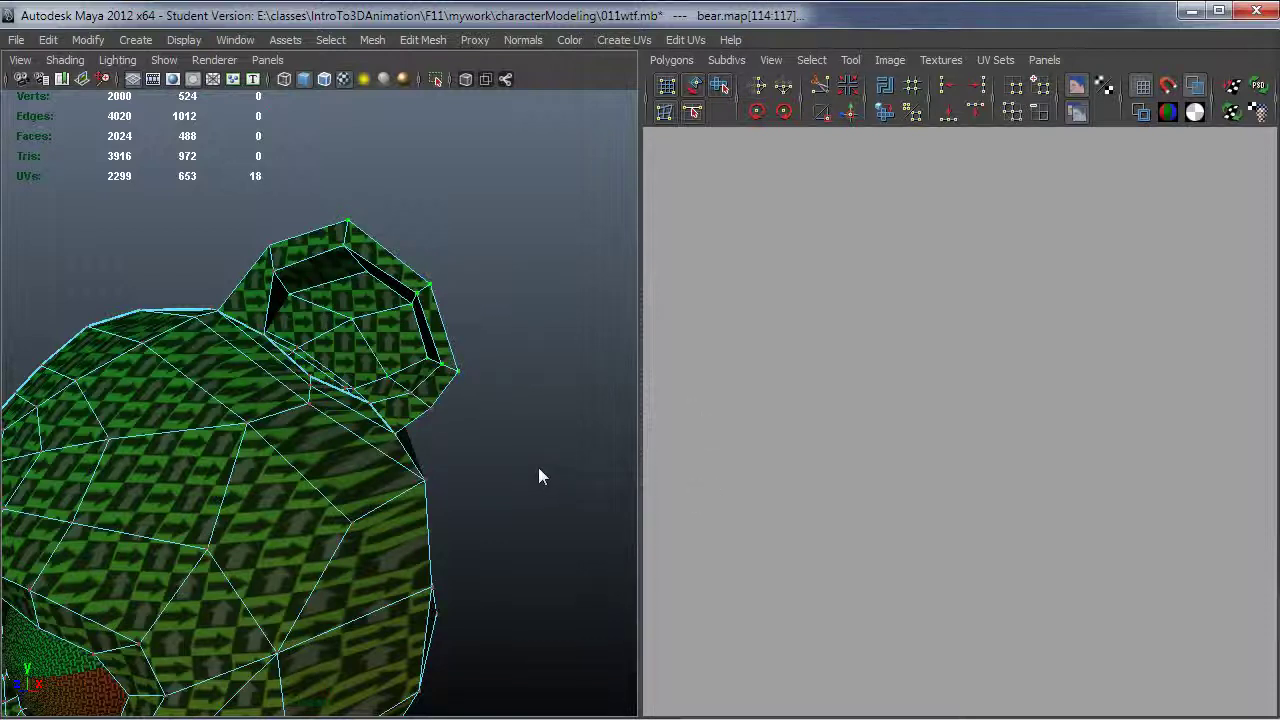
Step: Try to move the selected ear UVs to the empty area above the UV grid, then undo the move
right_click_drag(1092, 412, 979, 481, "alt")
middle_click_drag(979, 481, 985, 359, "alt")
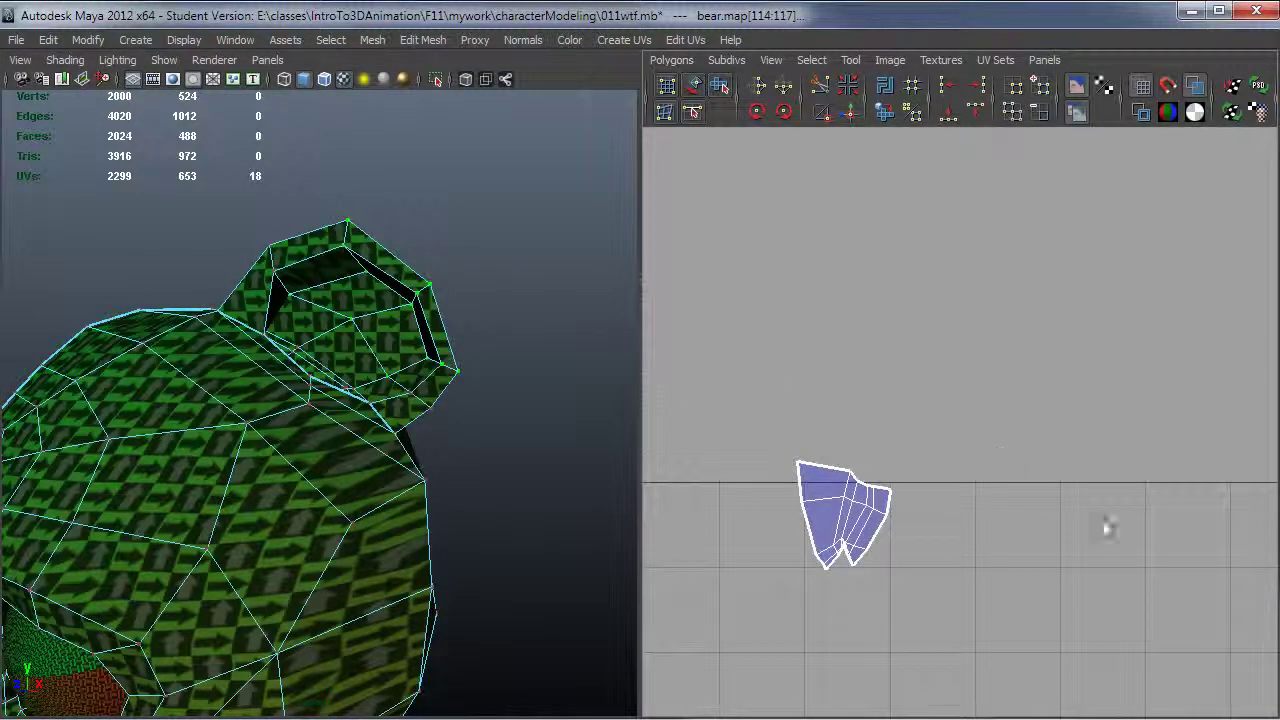
right_click_drag(1105, 525, 996, 530, "alt")
middle_click_drag(1000, 535, 960, 525, "alt")
left_click_drag(1175, 451, 985, 337)
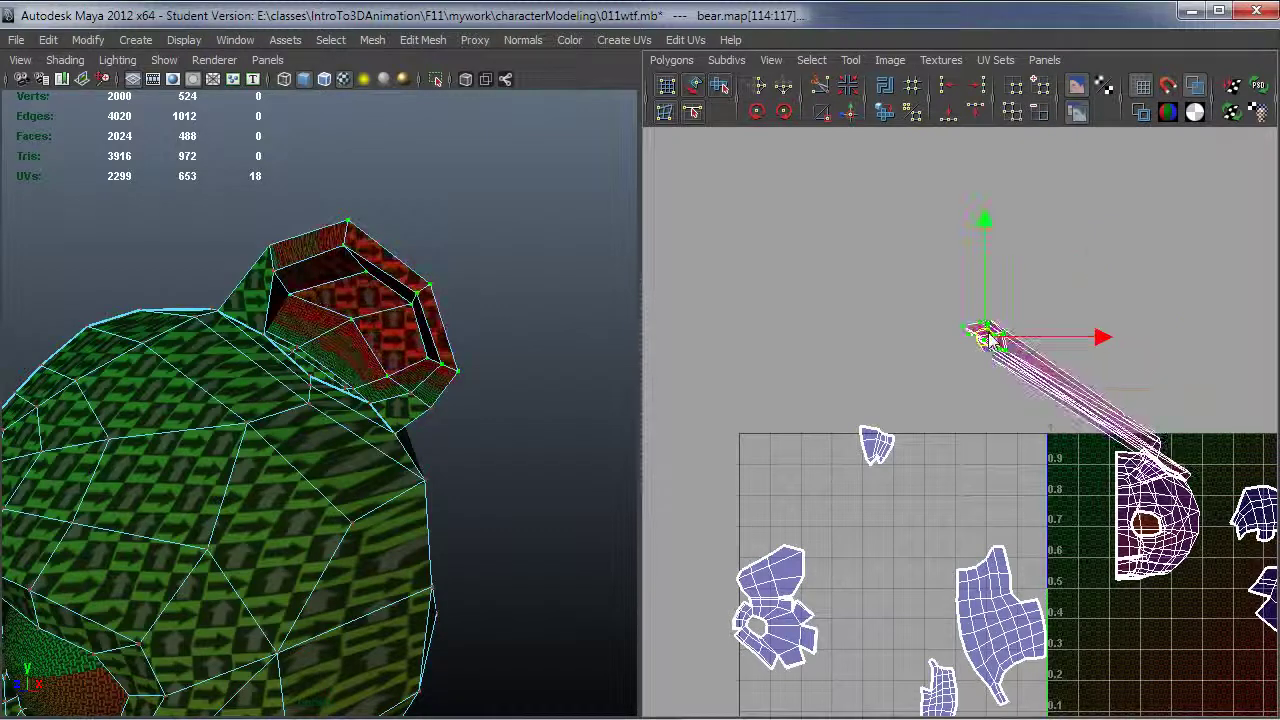
key("ctrl+z")
Step: Expand the selection to the ear's whole UV shell and move it to the empty area above the UV grid
left_click_drag(400, 400, 415, 283, "alt")
right_click_drag(415, 283, 428, 290, "ctrl")
right_click_drag(1143, 480, 1152, 478, "ctrl")
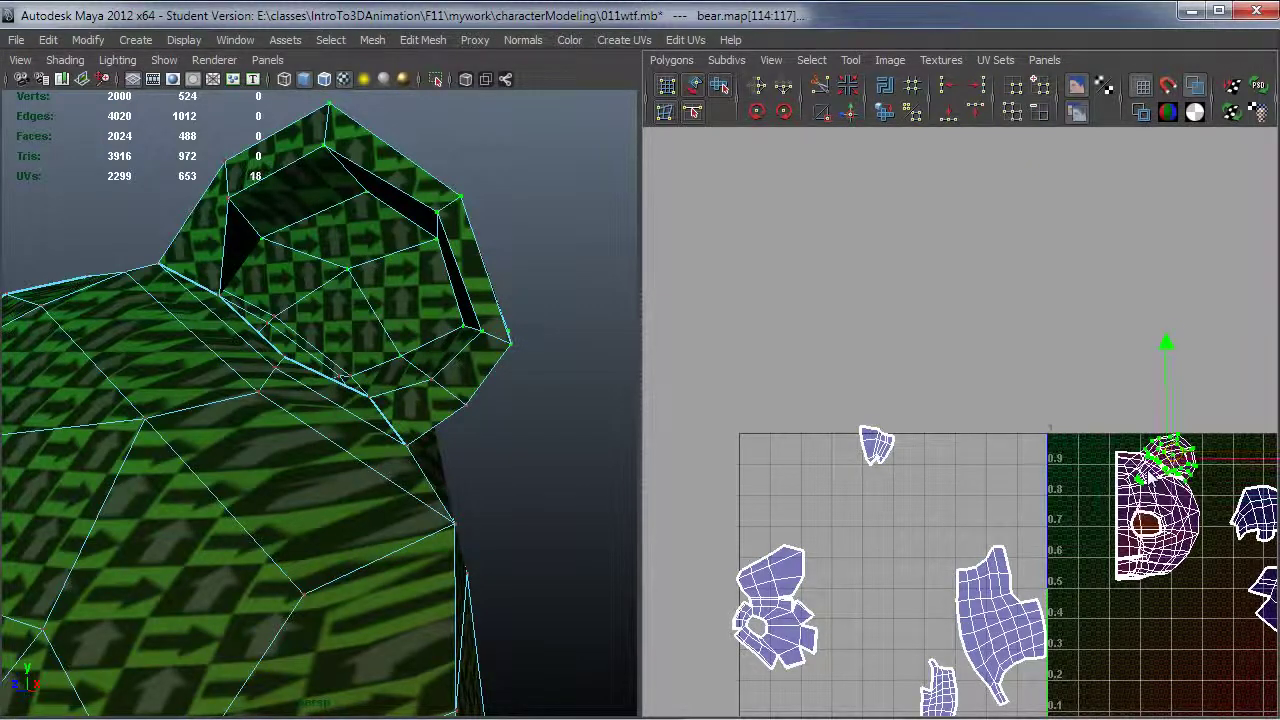
left_click_drag(1171, 461, 1015, 277)
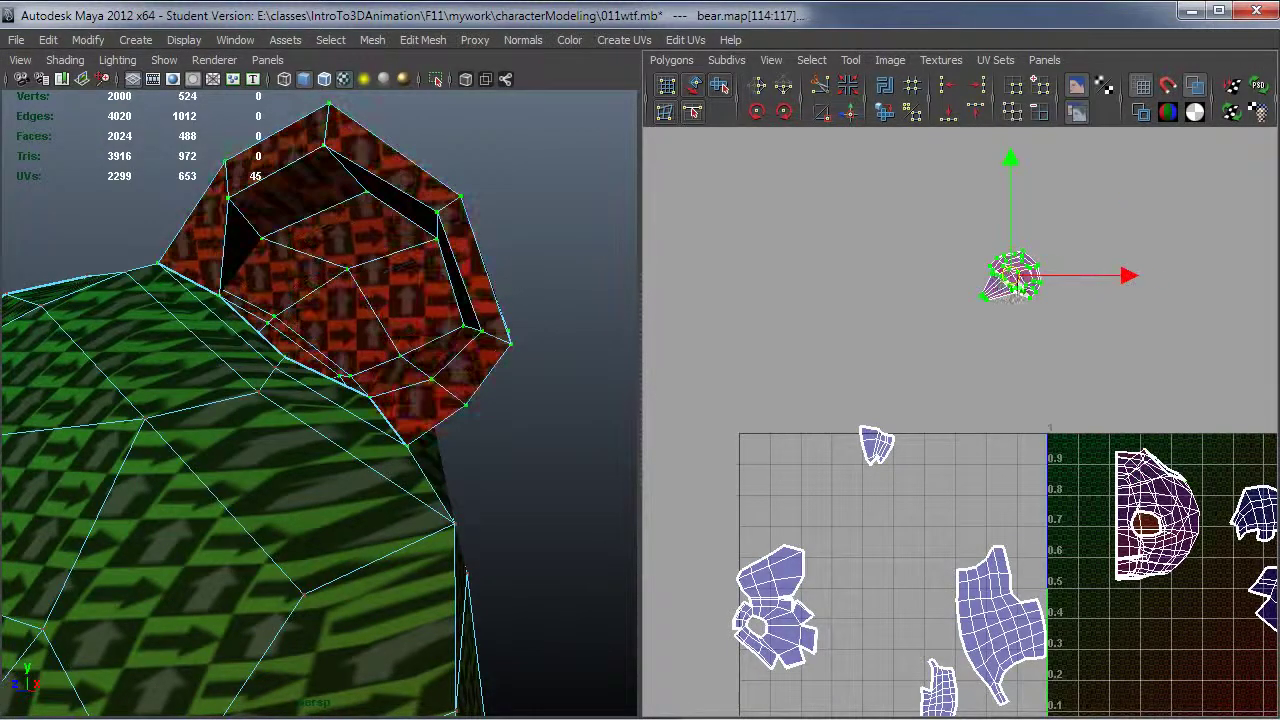
Step: Select the edge loop around the front rim of the ear's opening and cut the UVs along it
left_click_drag(452, 368, 224, 308, "alt")
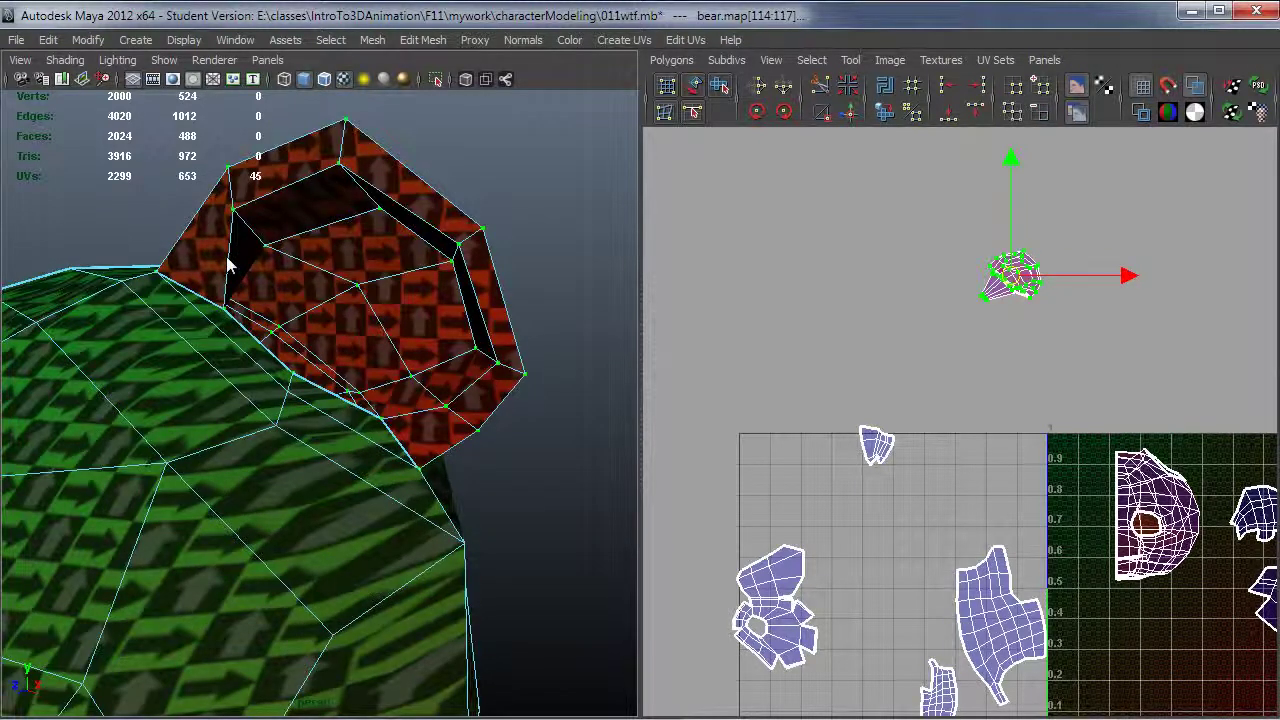
double_click(228, 266)
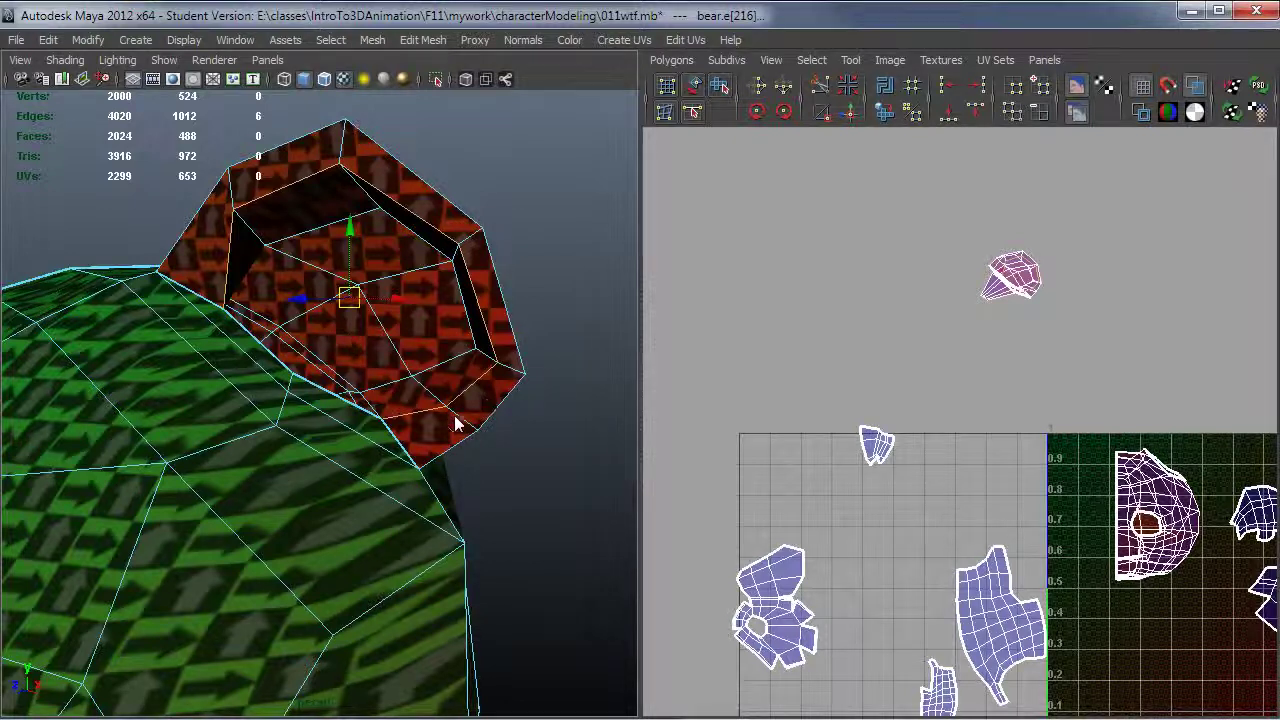
left_click_drag(455, 424, 293, 400, "alt")
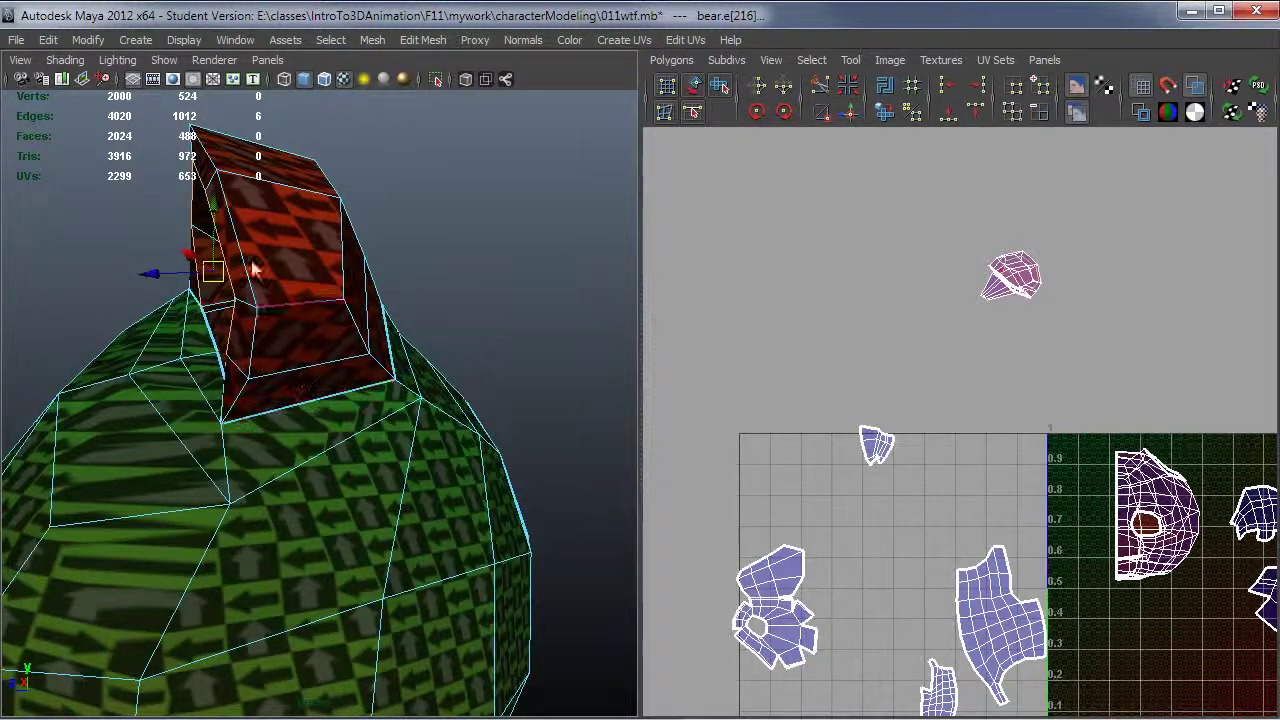
left_click_drag(300, 310, 360, 275, "alt")
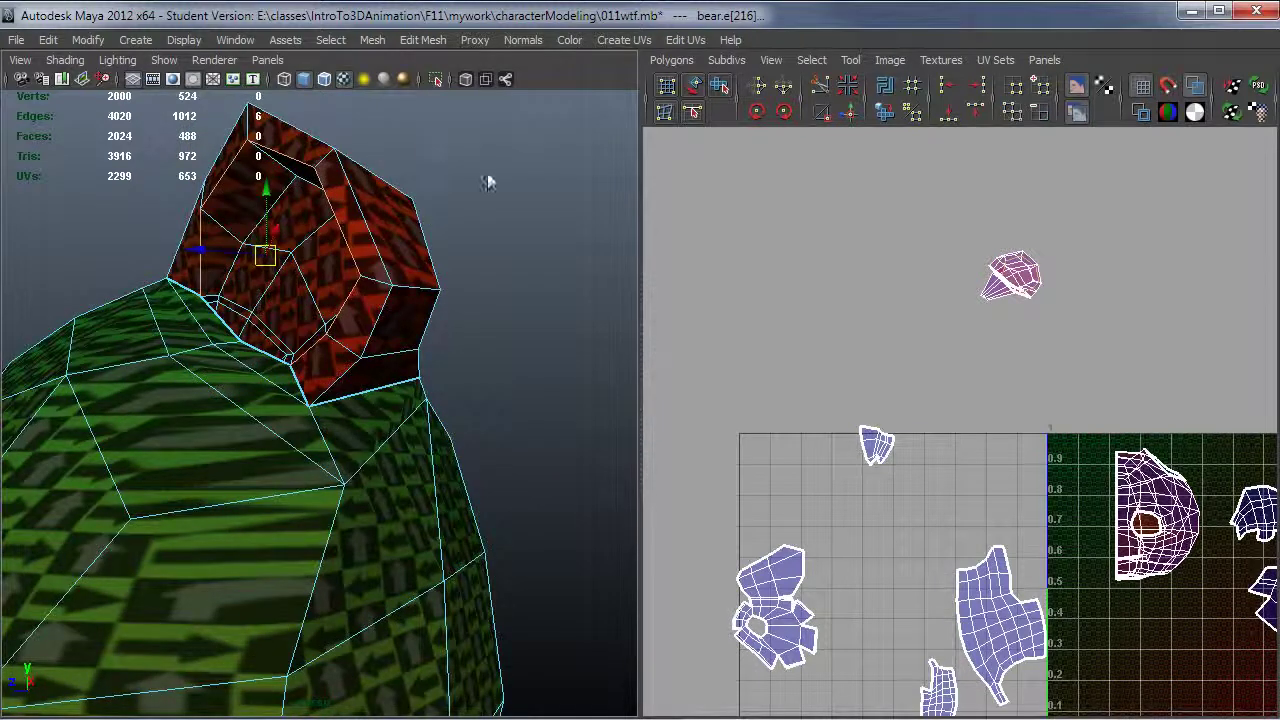
left_click_drag(380, 176, 505, 302, "alt")
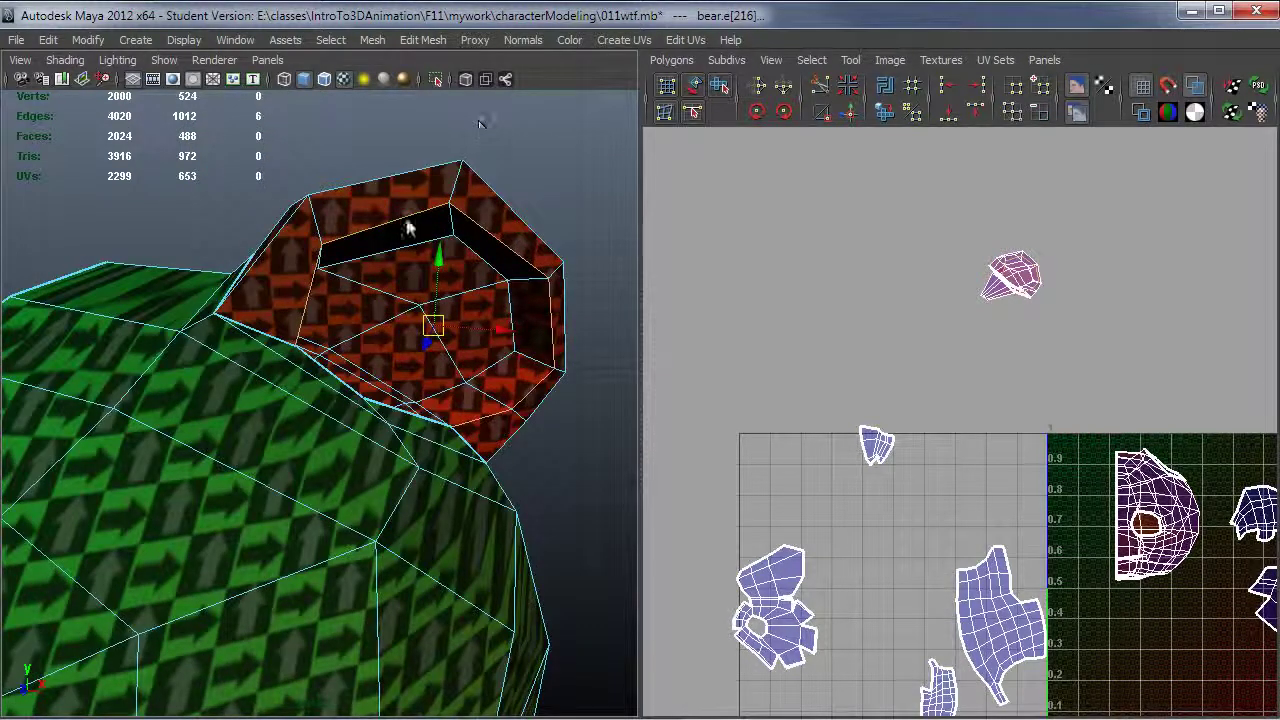
left_click_drag(436, 276, 316, 345, "alt")
left_click_drag(395, 411, 442, 375, "alt")
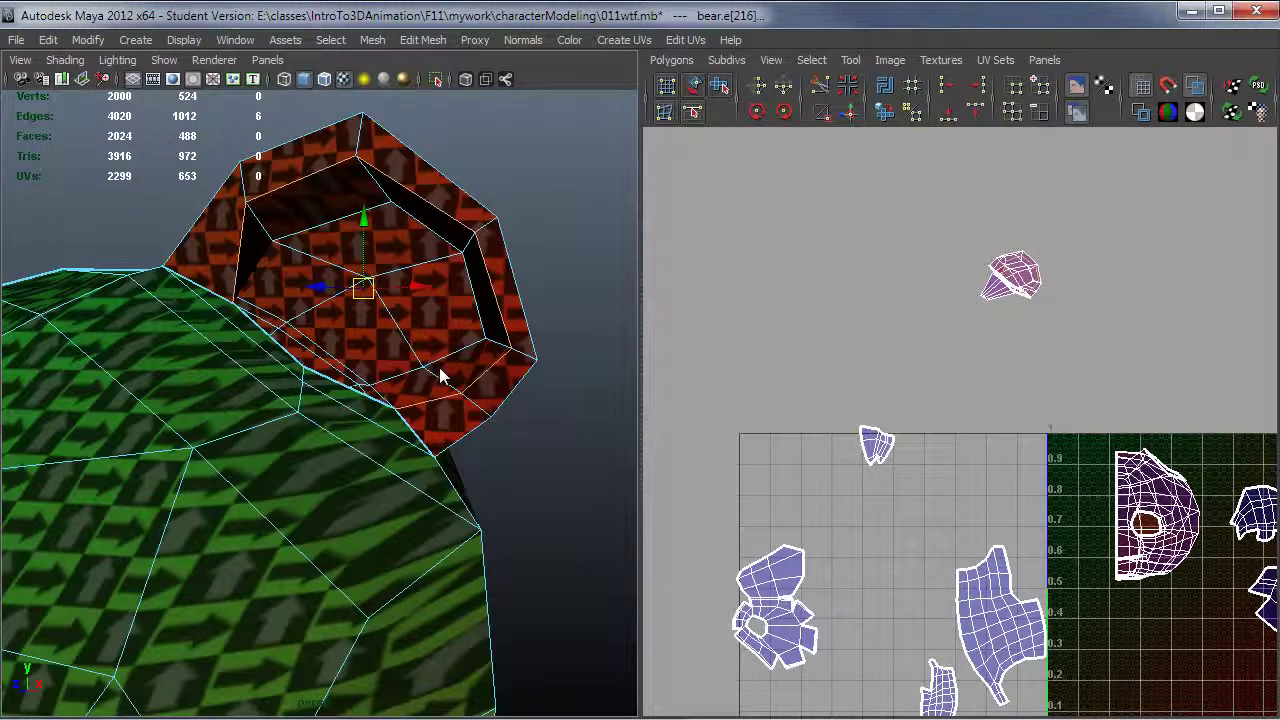
left_click(823, 85)
Step: Select the inner ear's UV shell and move it away from the outer ear shell
right_click_drag(342, 322, 425, 328)
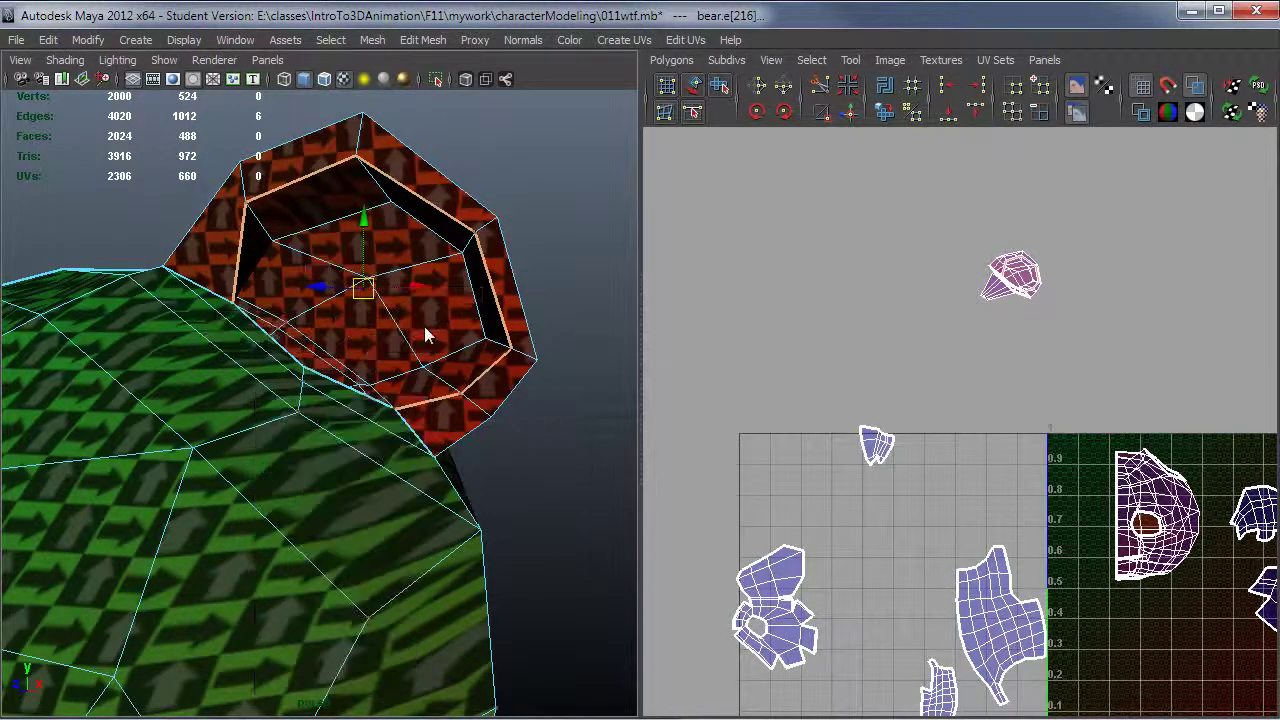
left_click(370, 280)
right_click_drag(969, 336, 1024, 324, "ctrl")
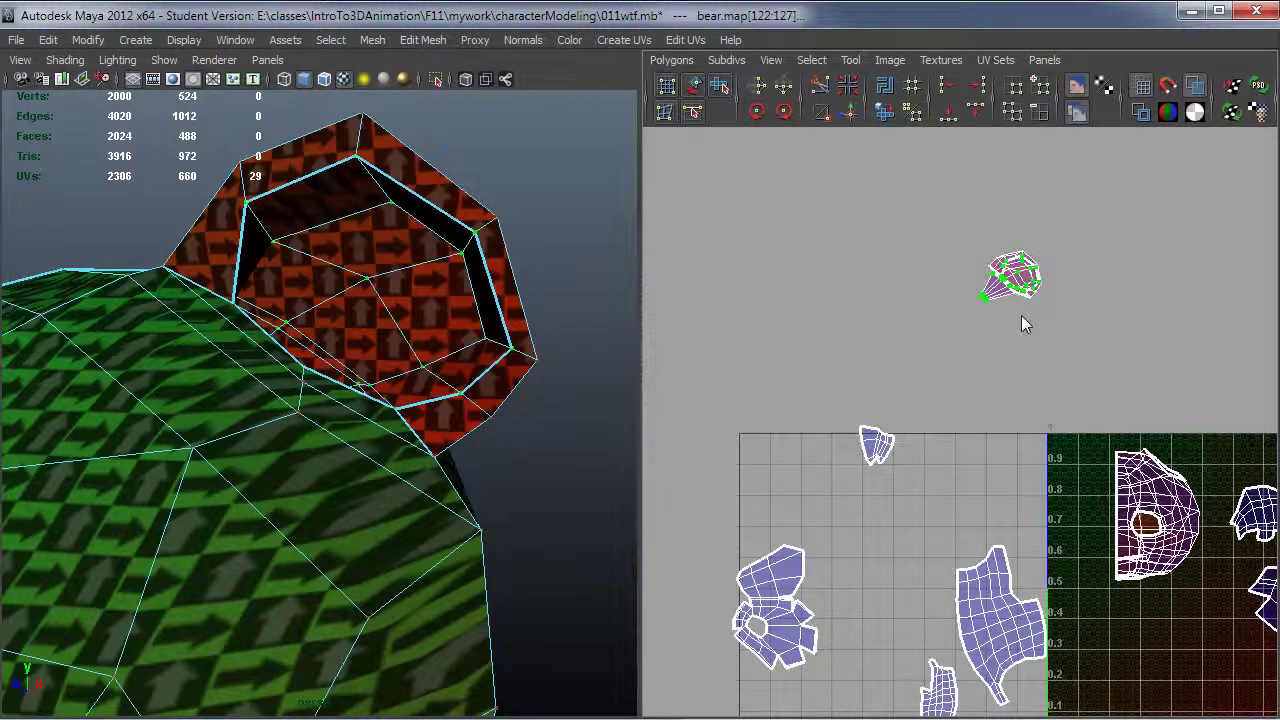
left_click_drag(1017, 288, 920, 310)
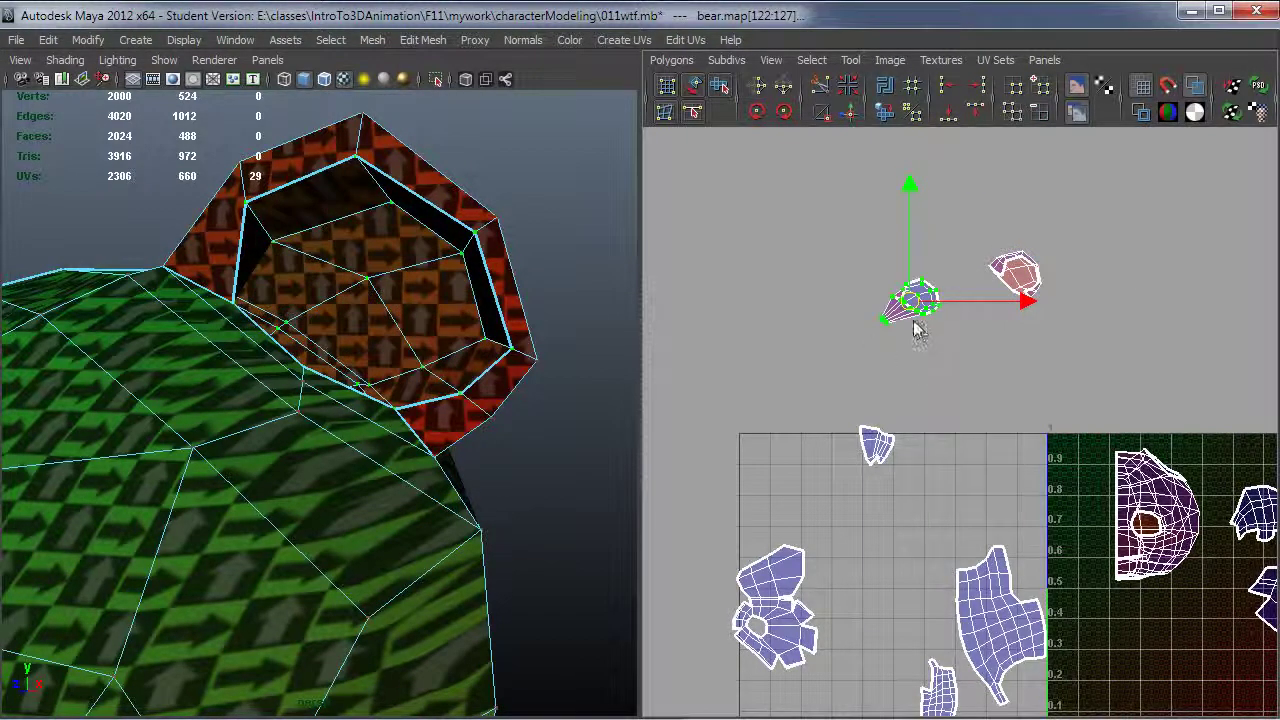
Step: Unfold the inner ear's UV shell and inspect its overlapping faces against the ear's lower crease on the model
left_click(883, 118)
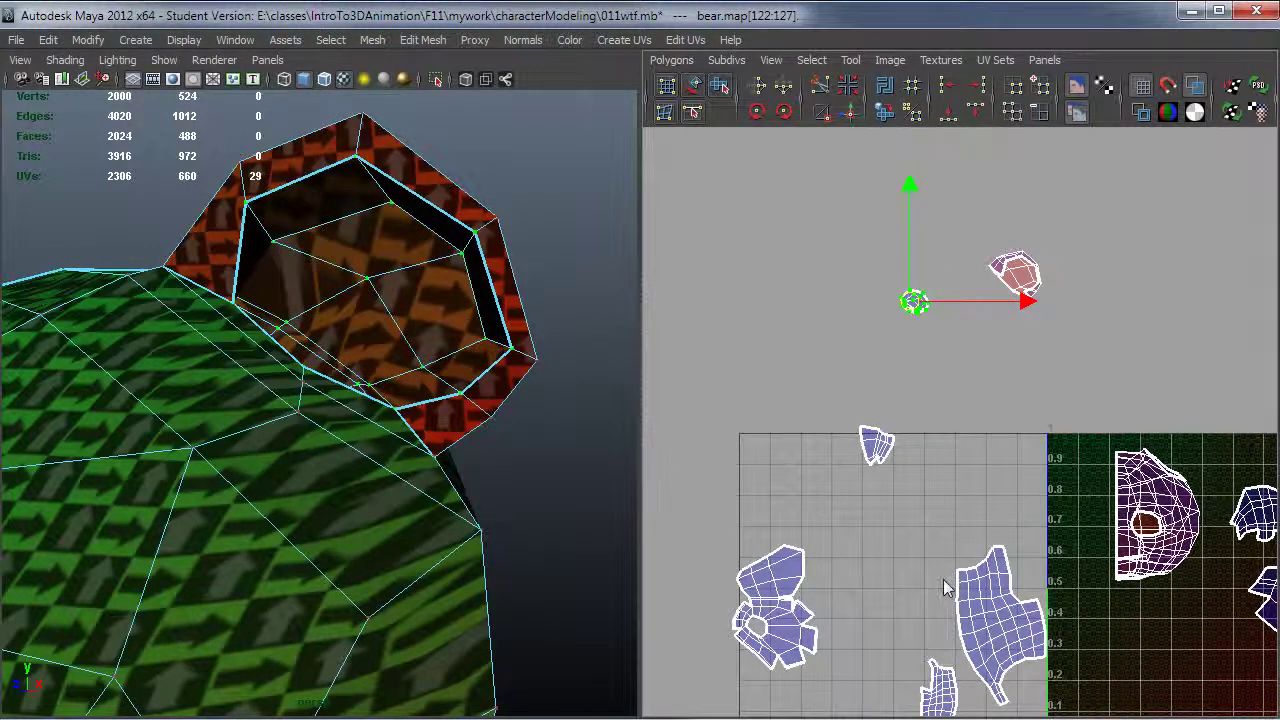
scroll(1006, 380, "up", 5)
scroll(931, 503, "up", 6)
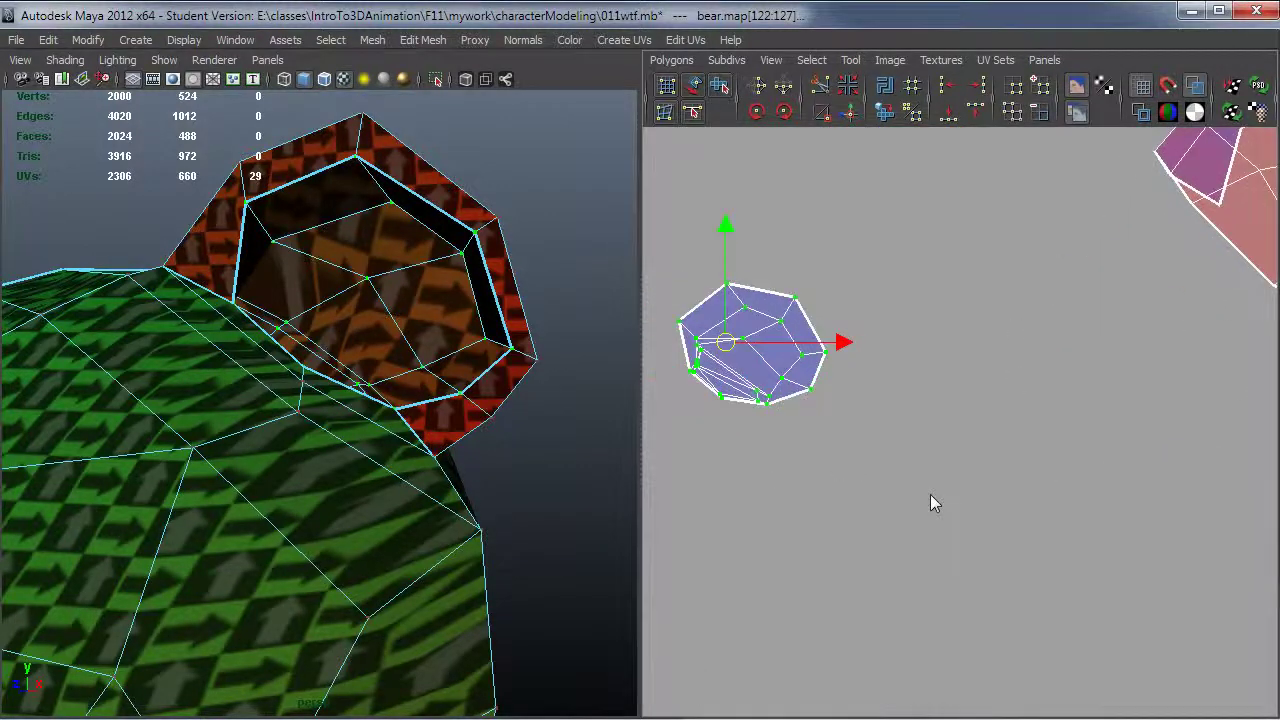
scroll(1090, 577, "up", 1)
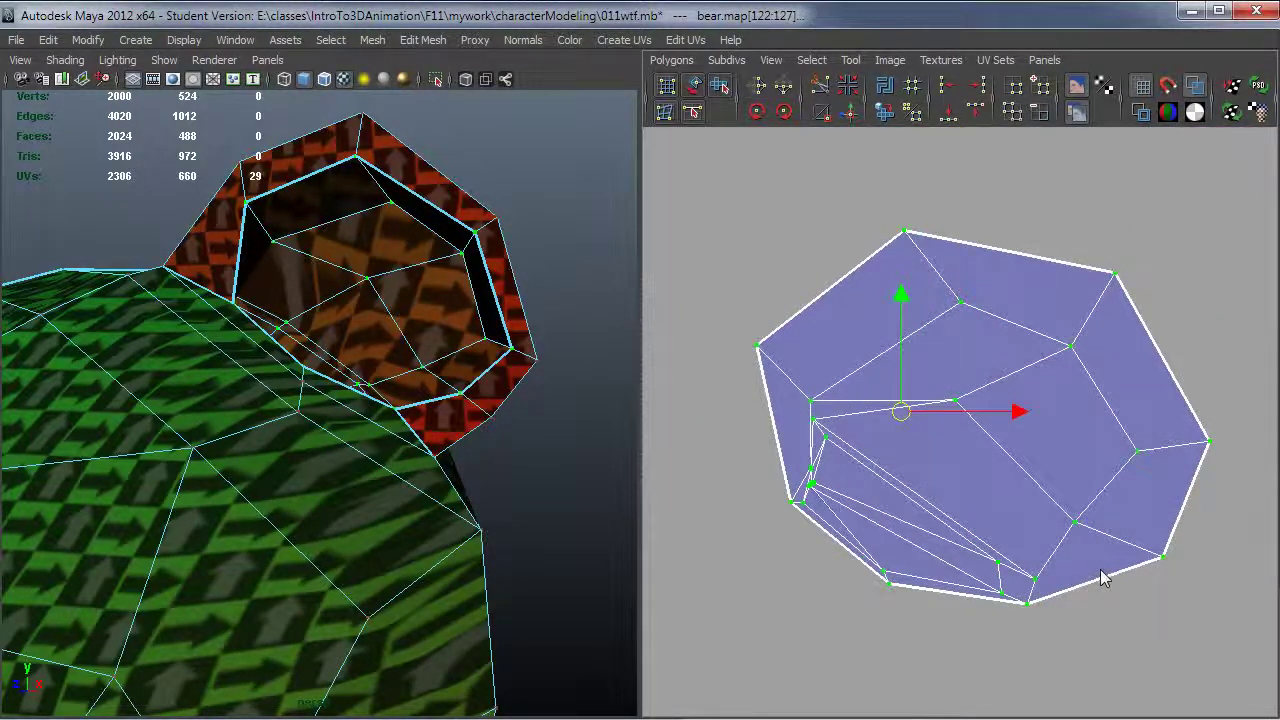
left_click_drag(340, 441, 343, 286, "alt")
scroll(360, 432, "up", 3)
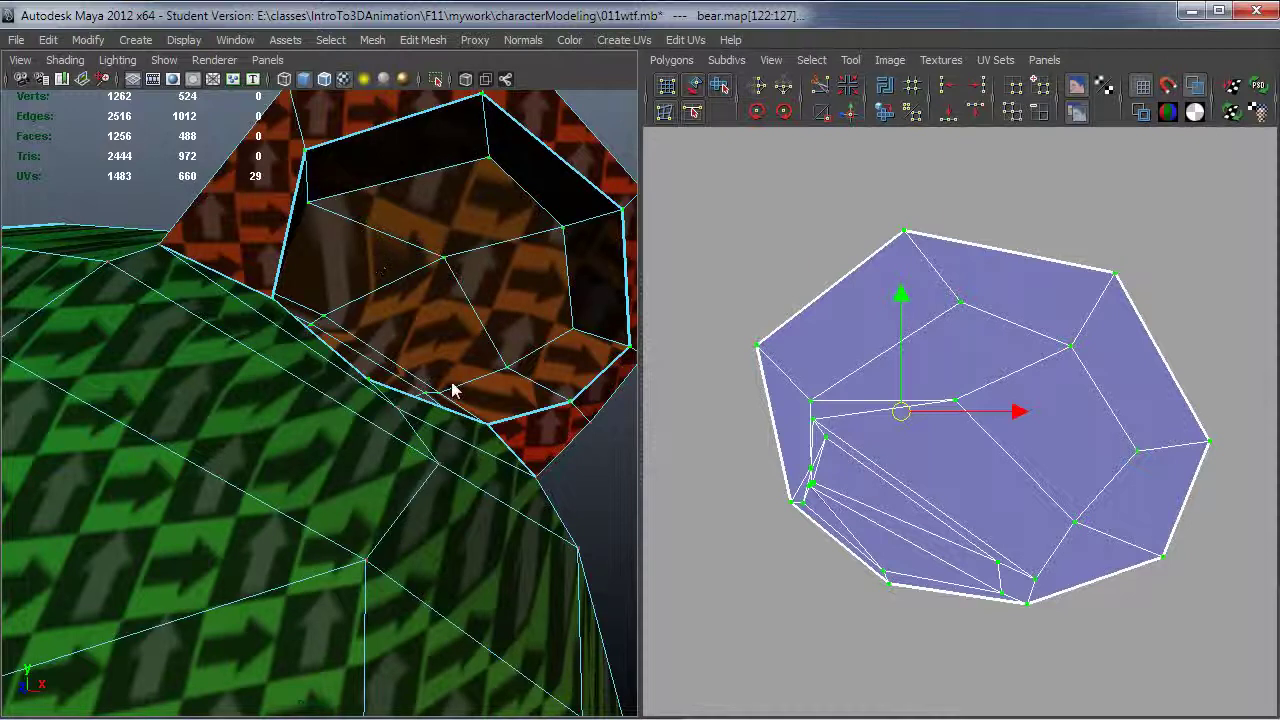
Step: Select the two small stray faces in the crease at the base of the inner ear and delete them
left_click_drag(452, 384, 216, 404, "alt")
right_click_drag(216, 404, 421, 410, "alt")
middle_click_drag(421, 410, 604, 380, "alt")
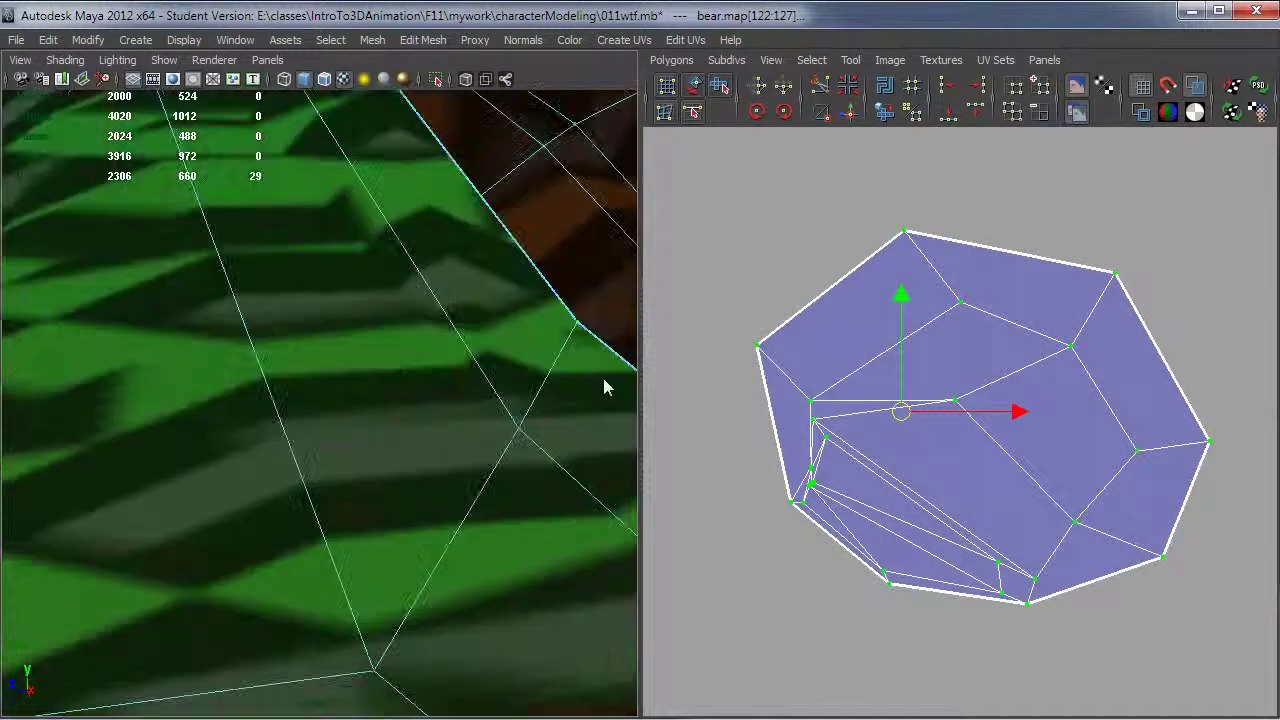
left_click_drag(603, 388, 440, 418, "alt")
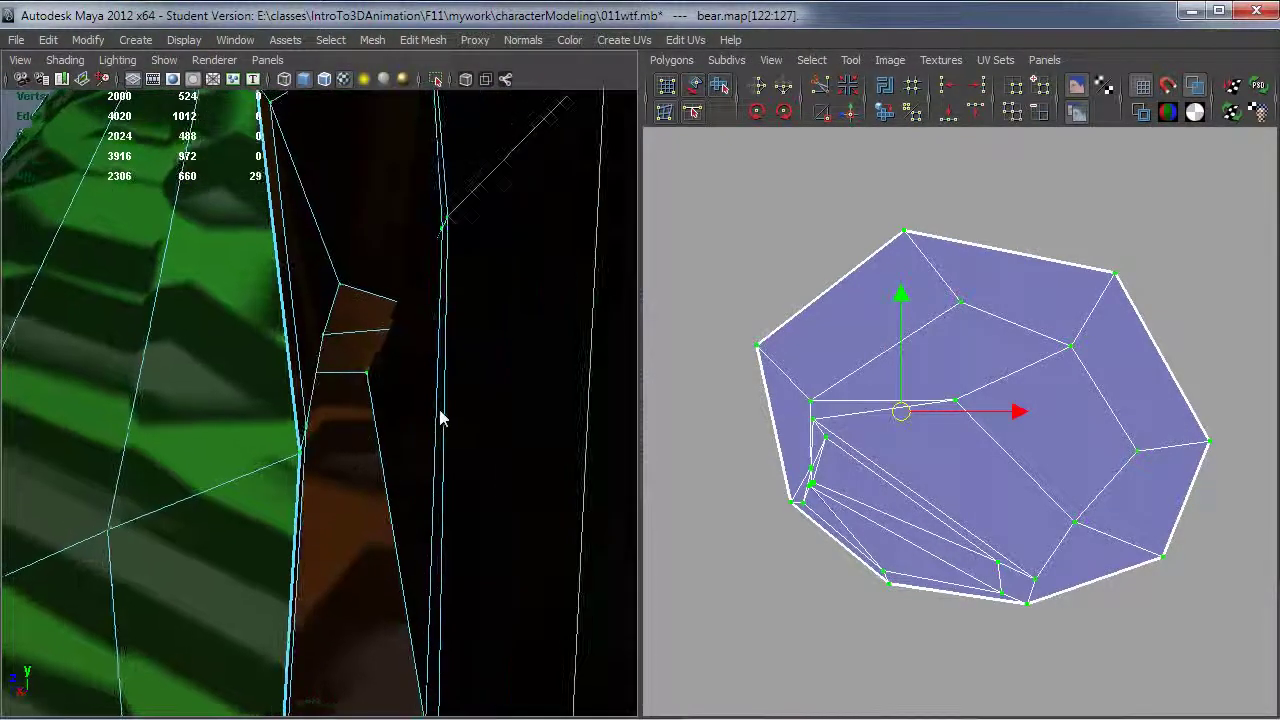
right_click_drag(351, 357, 351, 390)
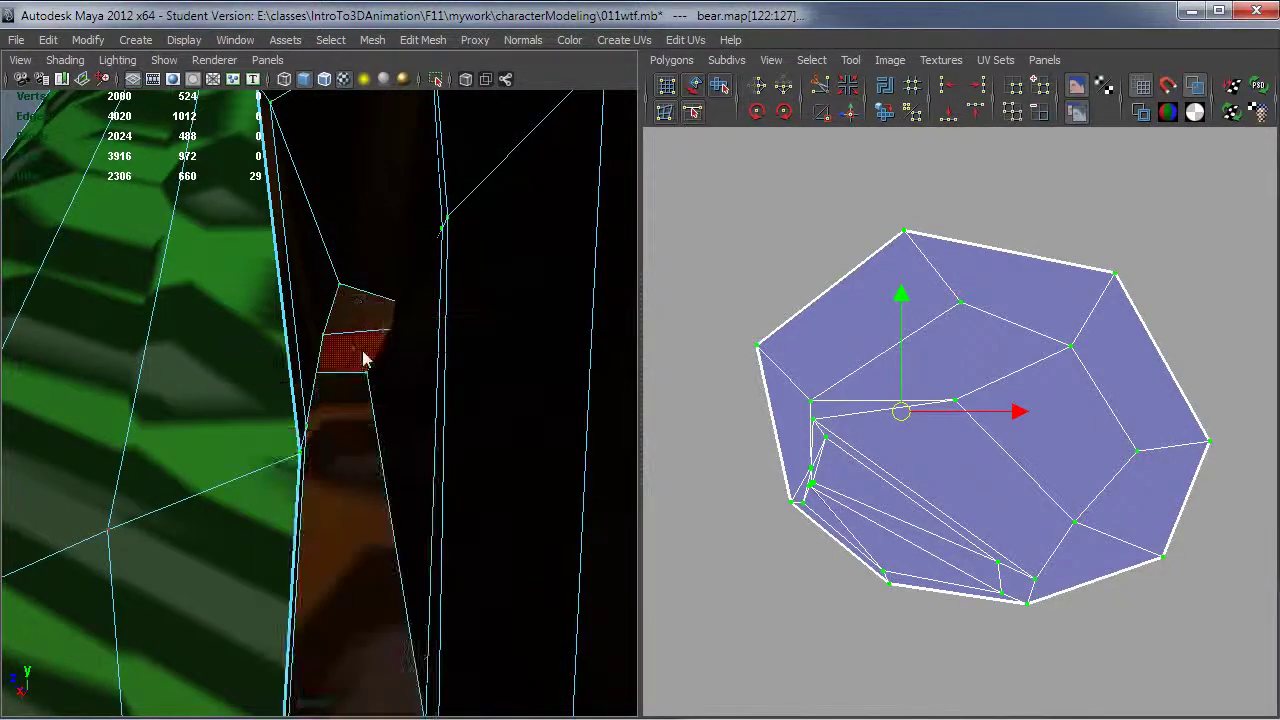
left_click(350, 340)
mouse_move(448, 413)
left_mouse_down("alt")
mouse_move(429, 412)
mouse_move(445, 408)
left_mouse_up("alt")
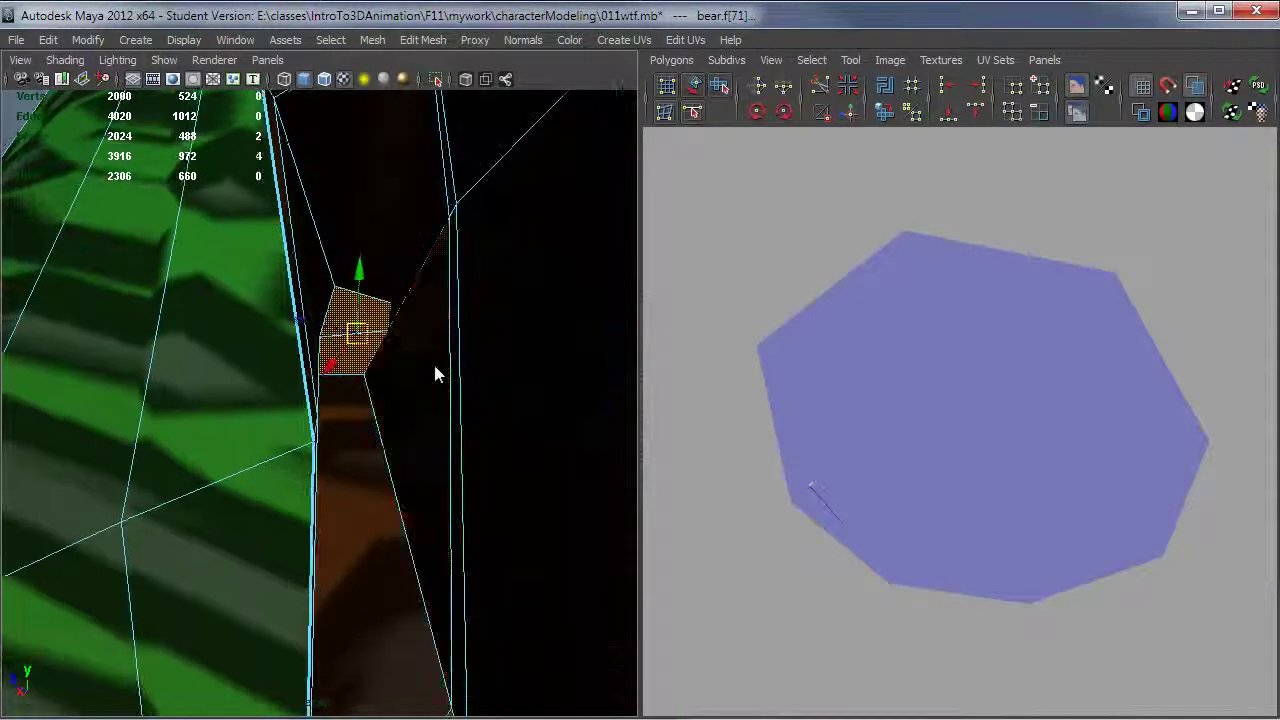
left_click_drag(362, 342, 479, 411, "alt")
right_click_drag(480, 411, 286, 374, "alt")
left_click_drag(286, 374, 340, 458, "alt")
right_click_drag(340, 458, 525, 463, "alt")
left_click_drag(510, 445, 432, 478, "alt")
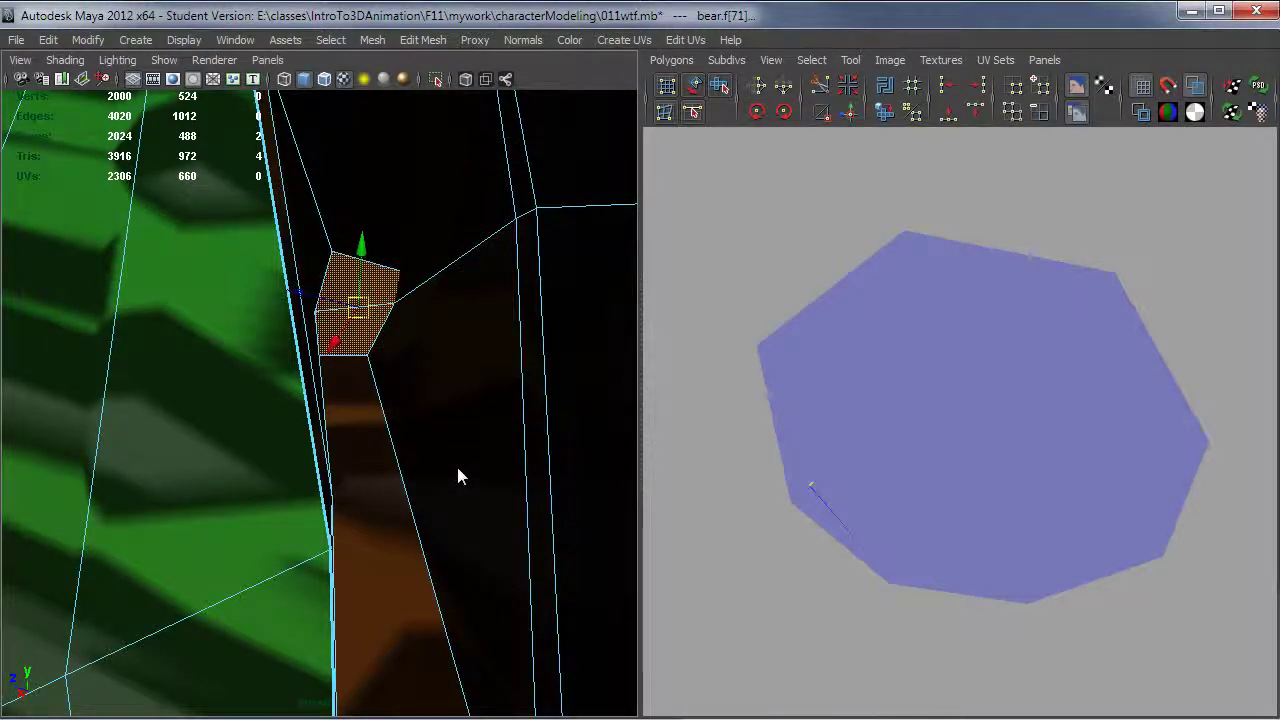
key("Delete")
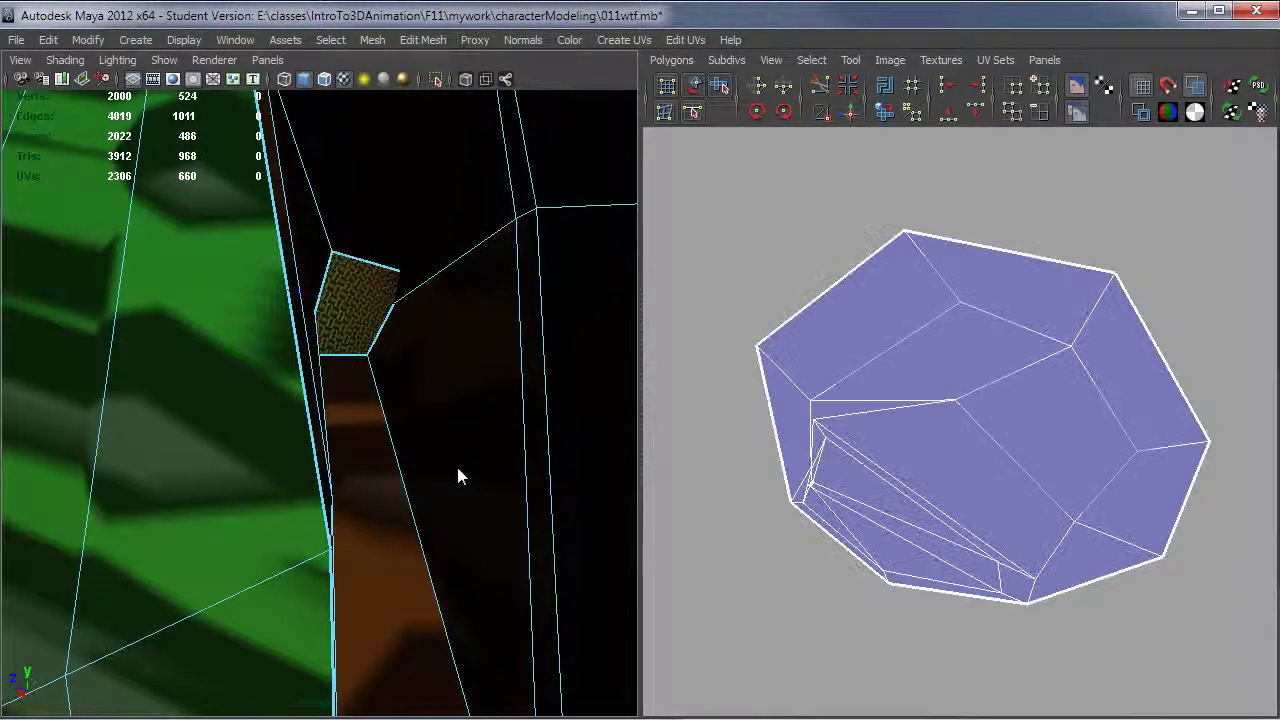
Step: Select a UV inside the ear's opening and expand the selection to the whole inner ear shell
key("f")
left_click_drag(89, 447, 449, 329, "alt")
right_click(449, 329)
left_click(423, 312)
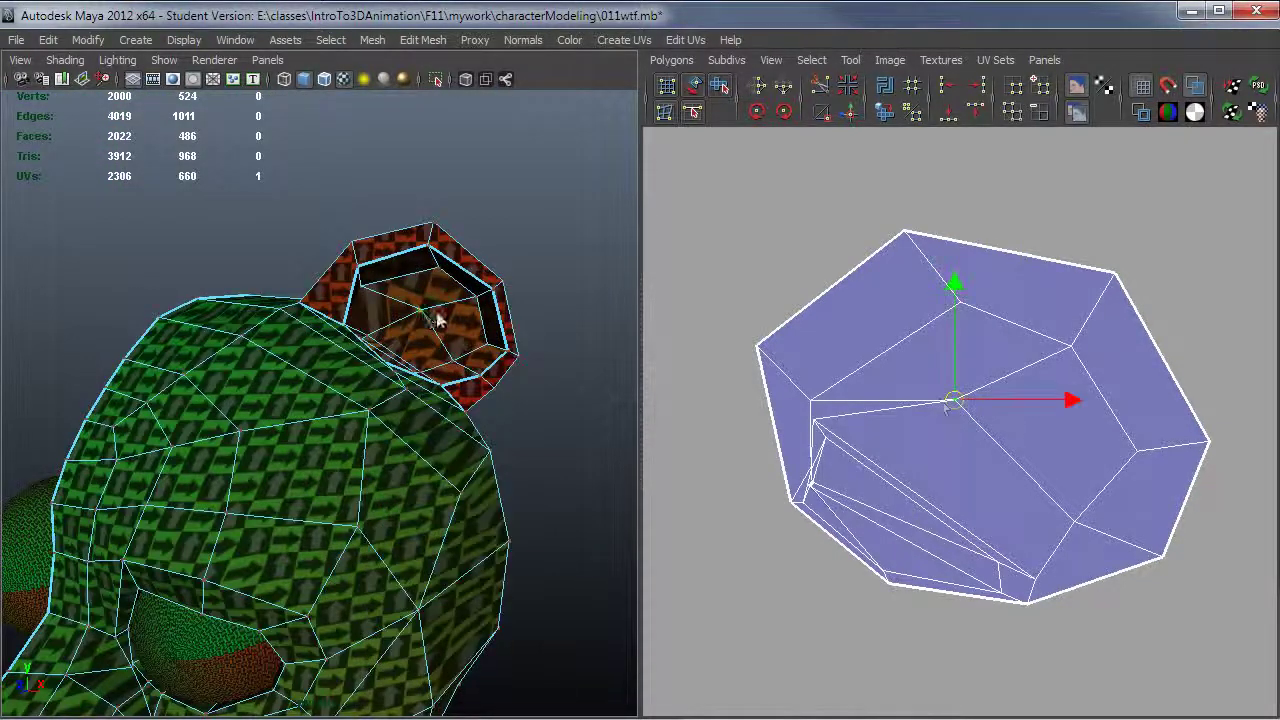
right_click_drag(943, 402, 1077, 320, "ctrl")
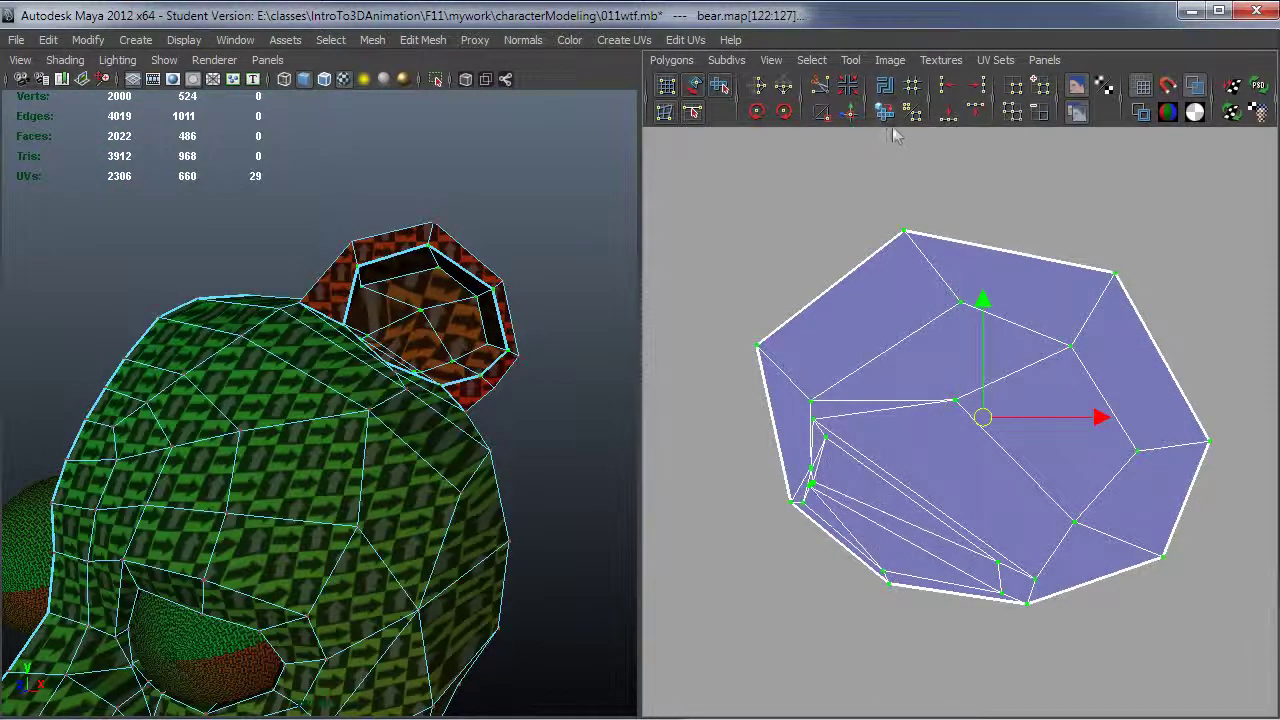
Step: Select the two connected edges running from the hole in the ear's crease up to the rim and cut the UVs along them
right_click_drag(397, 403, 598, 416, "alt")
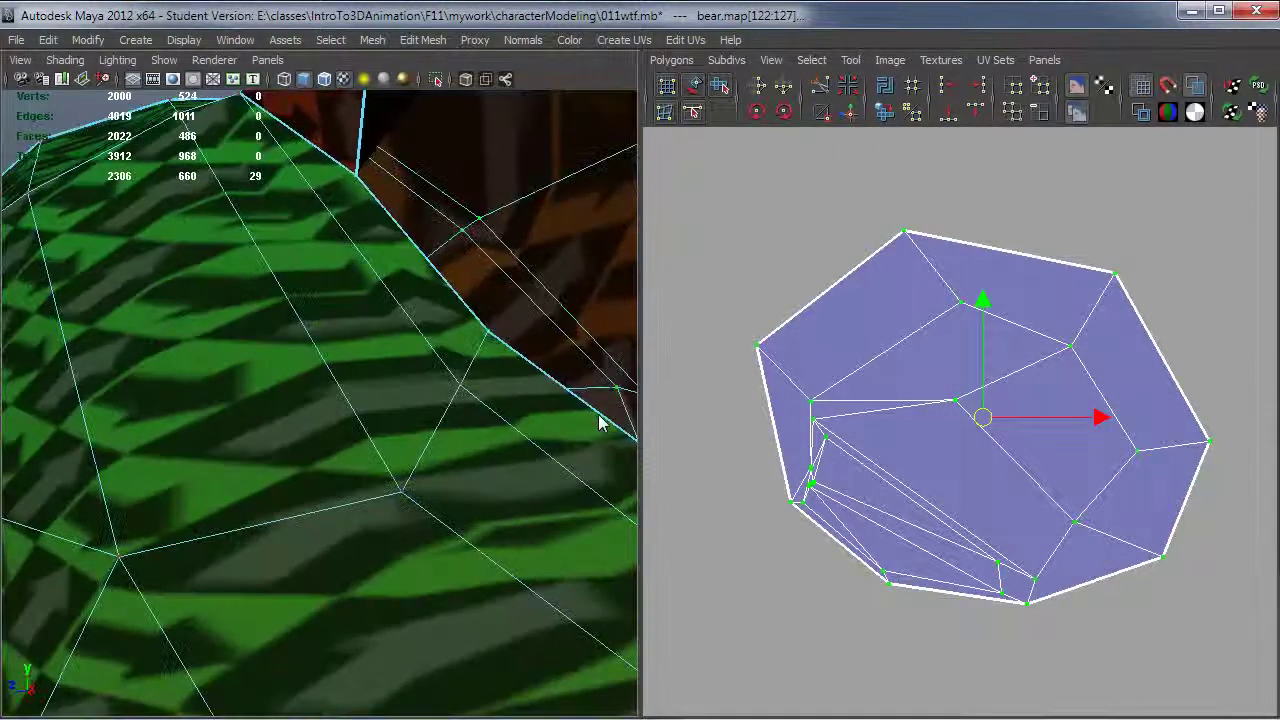
left_click_drag(598, 416, 471, 432, "alt")
right_click_drag(472, 434, 578, 438, "alt")
left_click_drag(578, 438, 368, 440, "alt")
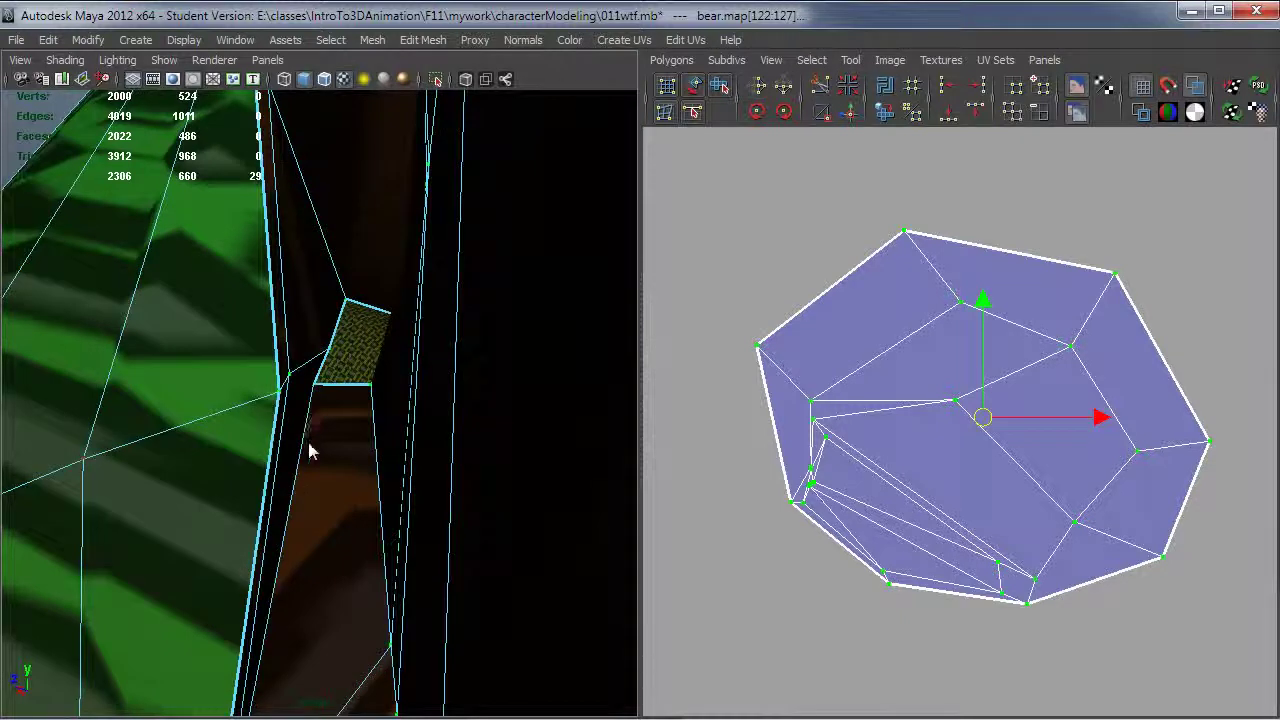
left_click(333, 257)
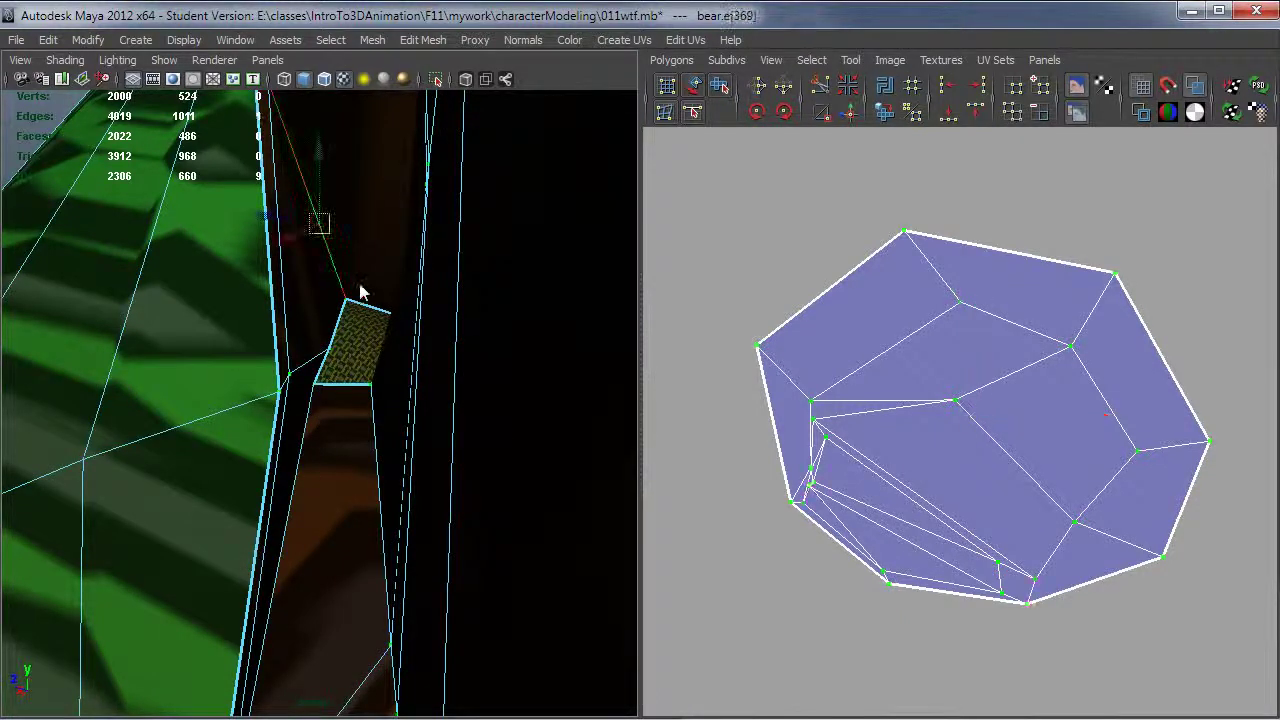
middle_click_drag(360, 286, 356, 336, "alt")
left_click_drag(356, 336, 312, 238, "alt")
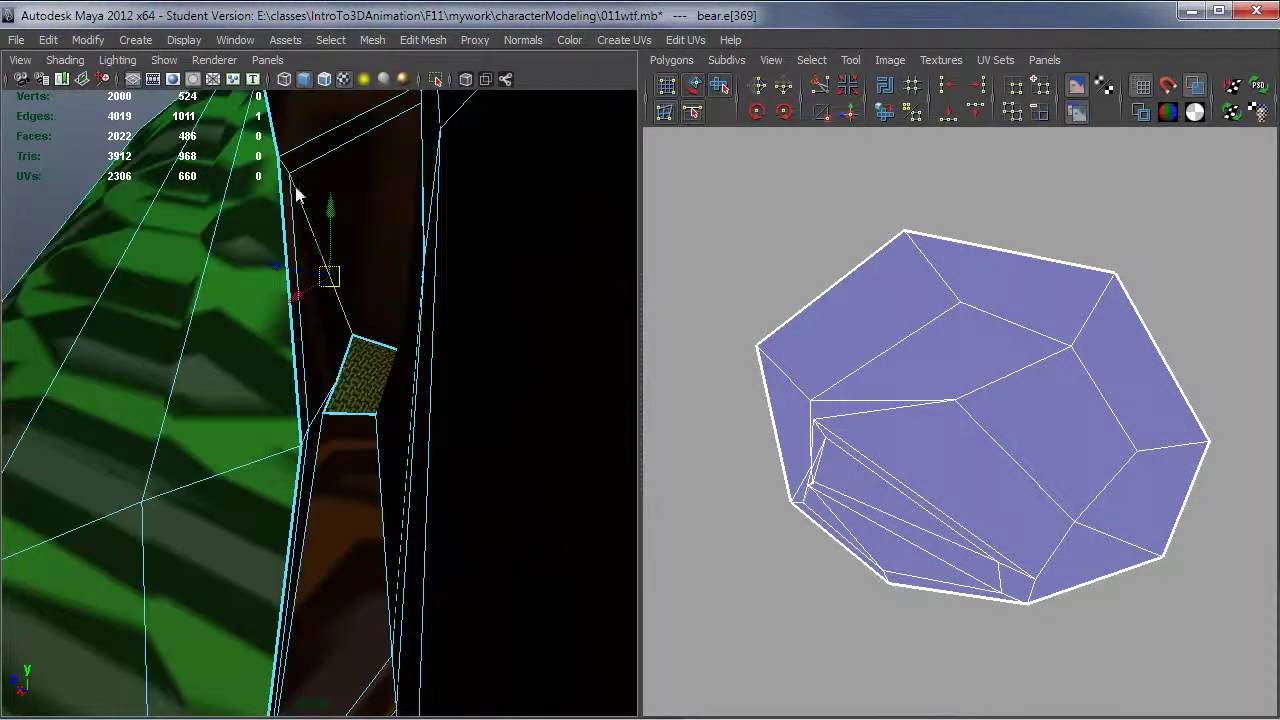
left_click(287, 169, "shift")
mouse_move(377, 303)
left_mouse_down("alt")
mouse_move(375, 337)
mouse_move(365, 284)
left_mouse_up("alt")
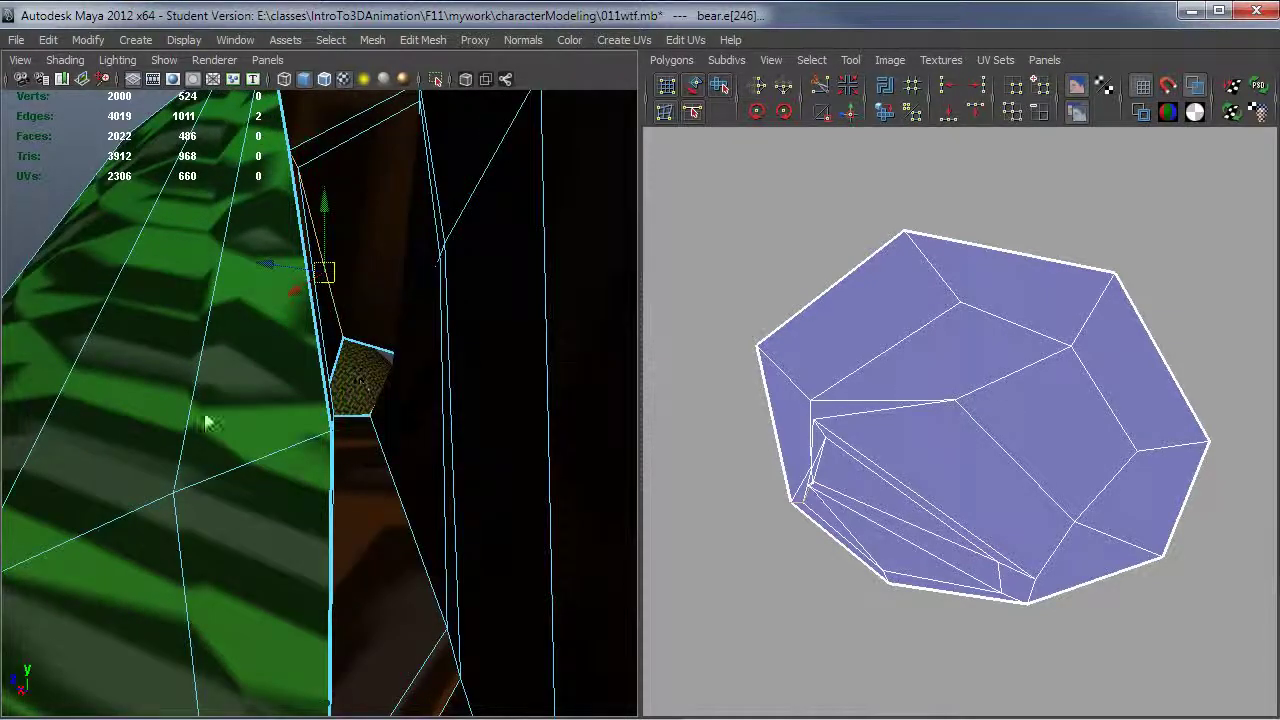
left_click(820, 89)
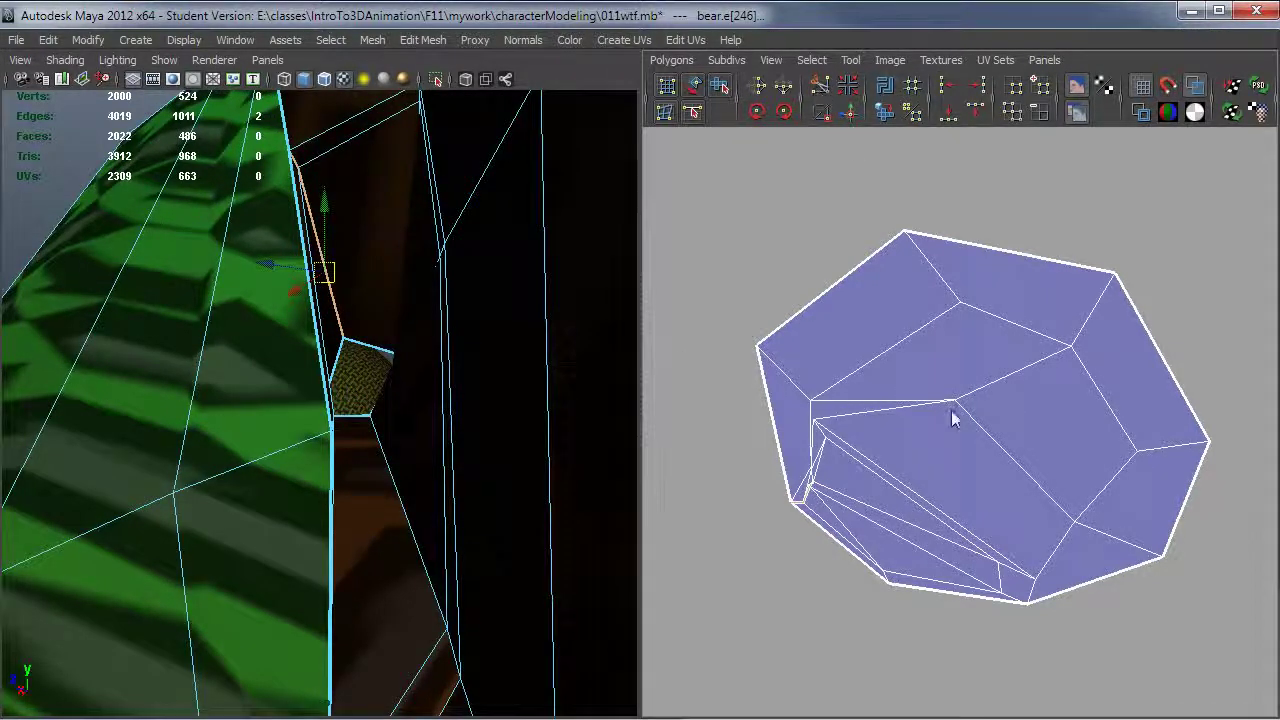
Step: Unfold the inner ear's whole UV shell and inspect the checker texture inside the ear on the model
right_click_drag(1079, 329, 998, 169, "ctrl")
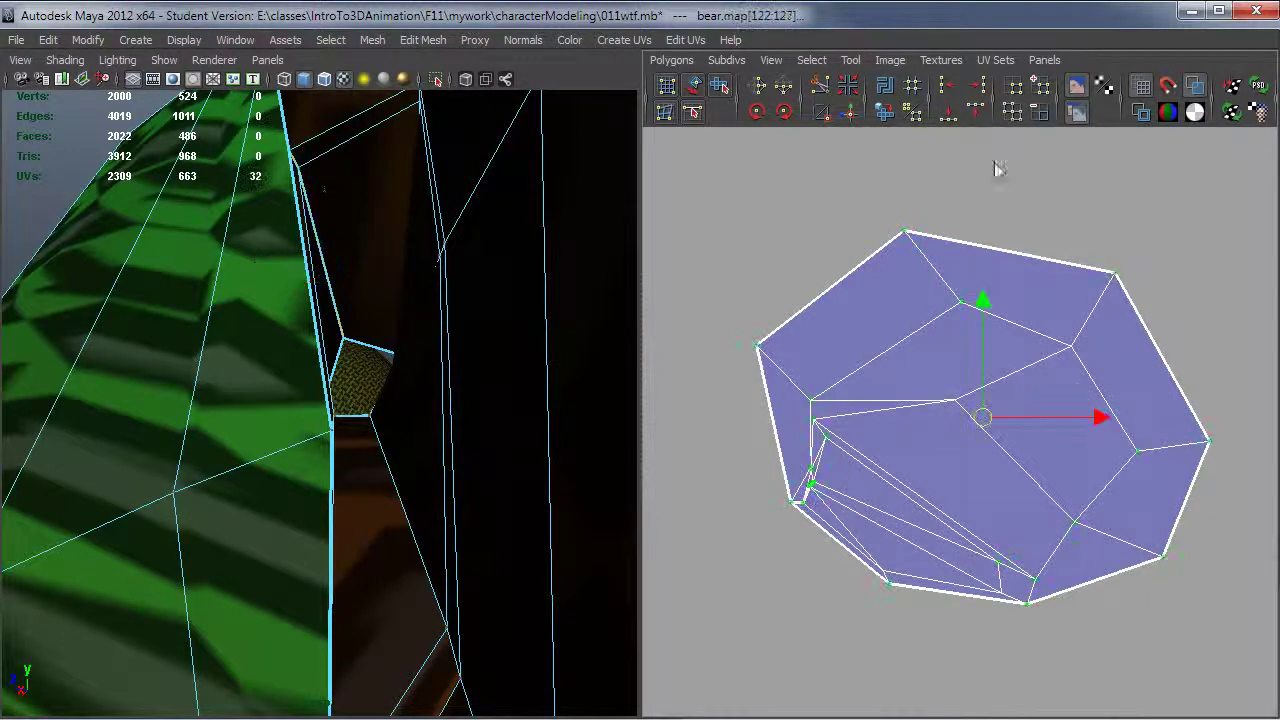
left_click(885, 113)
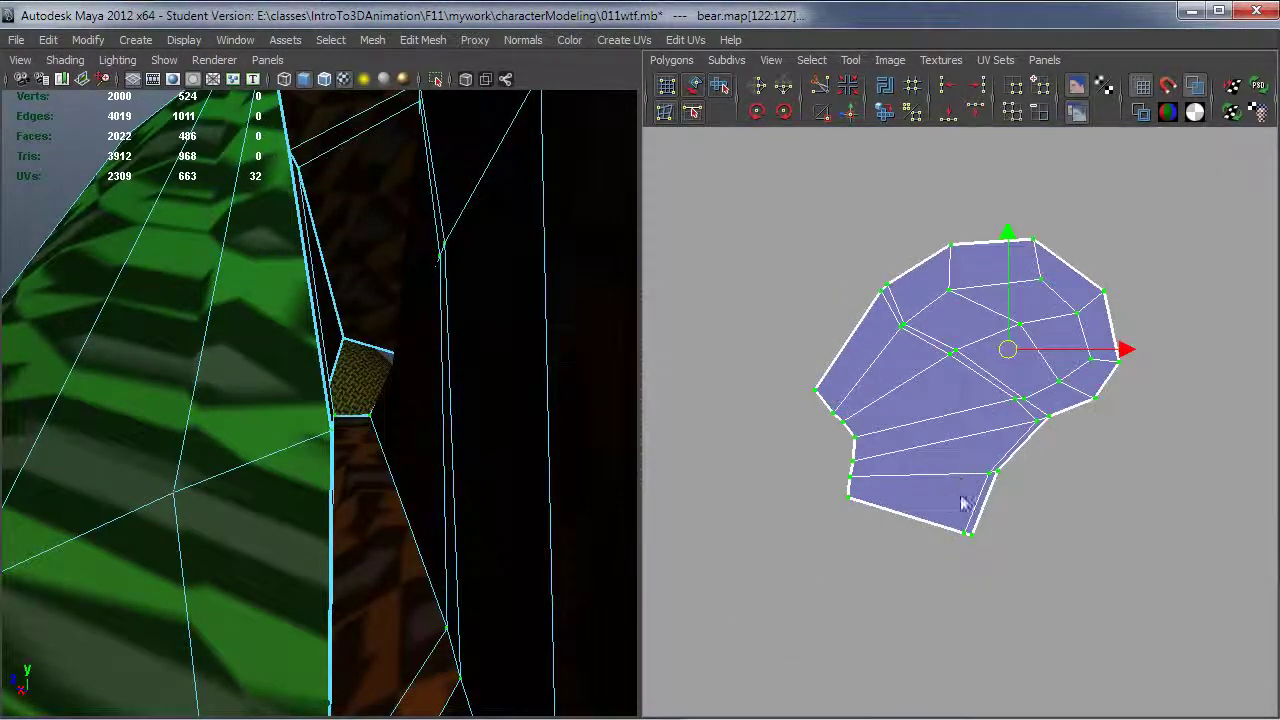
right_click_drag(334, 588, 179, 526, "alt")
left_click_drag(179, 526, 490, 474, "alt")
right_click_drag(419, 449, 533, 449, "alt")
left_click_drag(533, 455, 257, 429, "alt")
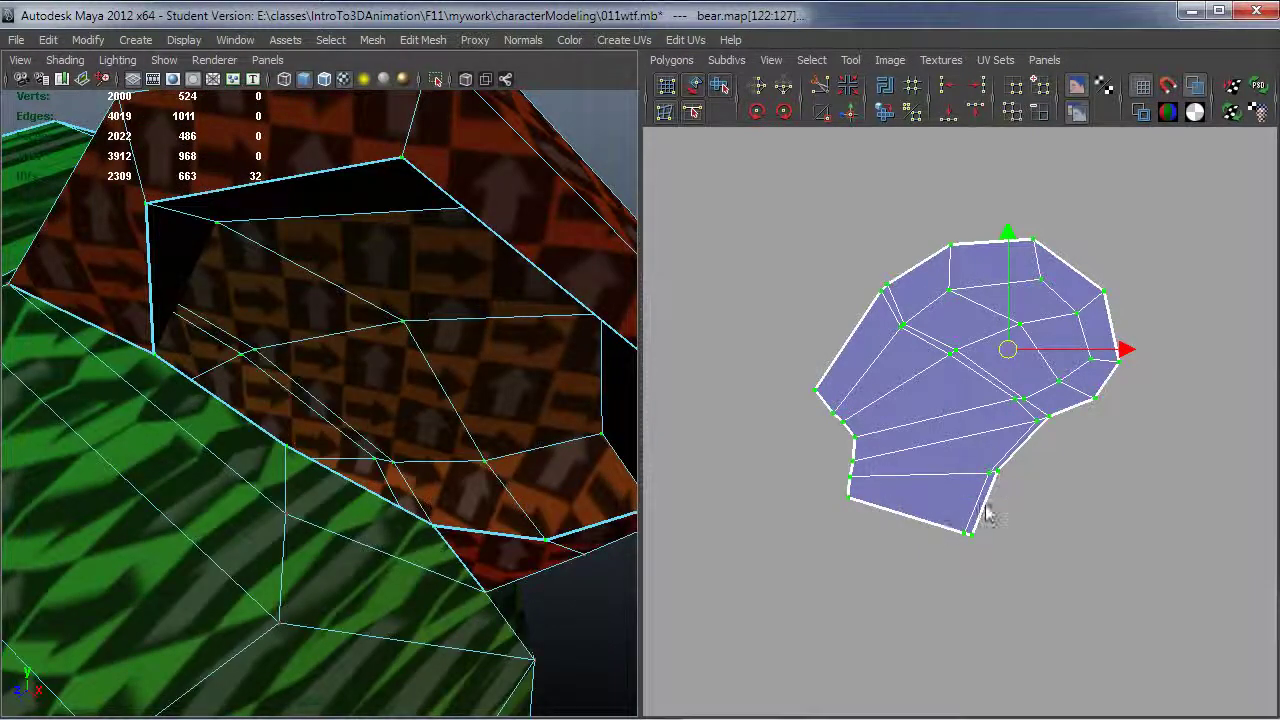
right_click_drag(1094, 503, 985, 490, "alt")
left_click_drag(450, 430, 454, 380, "alt")
right_click_drag(454, 380, 323, 343, "alt")
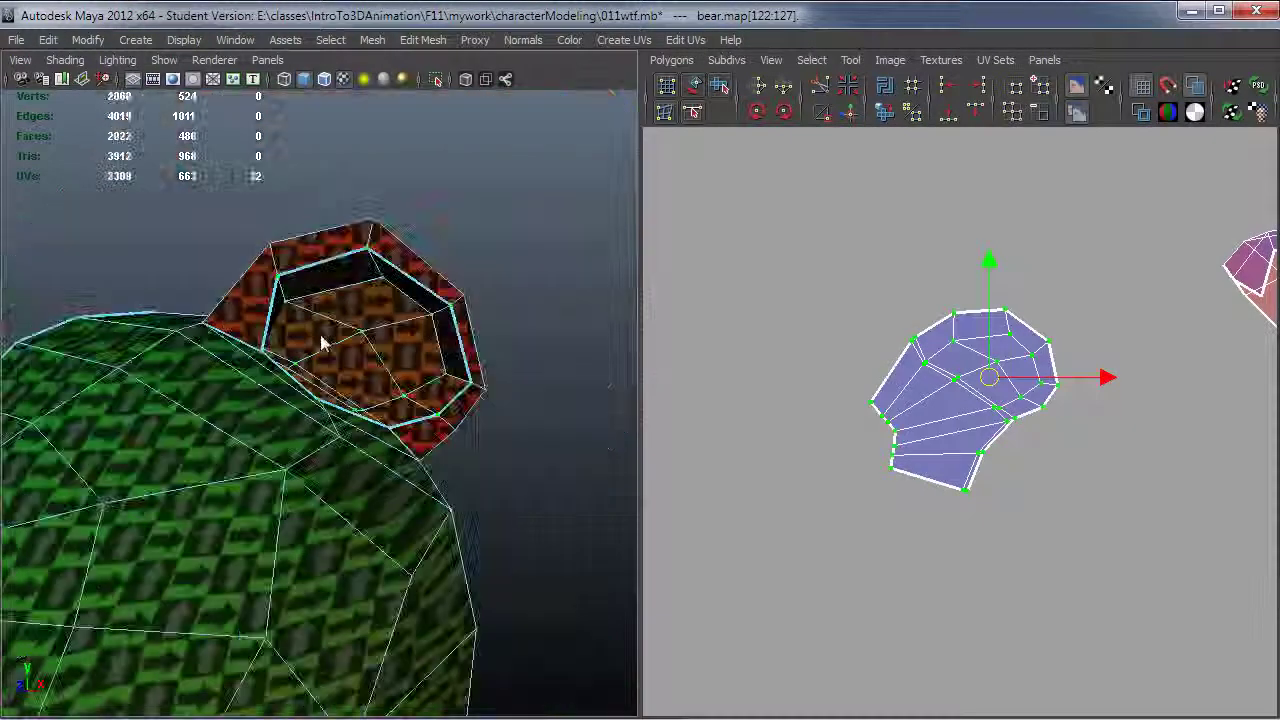
Step: Select the four edges crossing the outer ear's side and front rim at its top and outer corners, and cut the UVs there
mouse_move(380, 362)
left_mouse_down("alt")
mouse_move(480, 440)
mouse_move(345, 420)
mouse_move(383, 349)
left_mouse_up("alt")
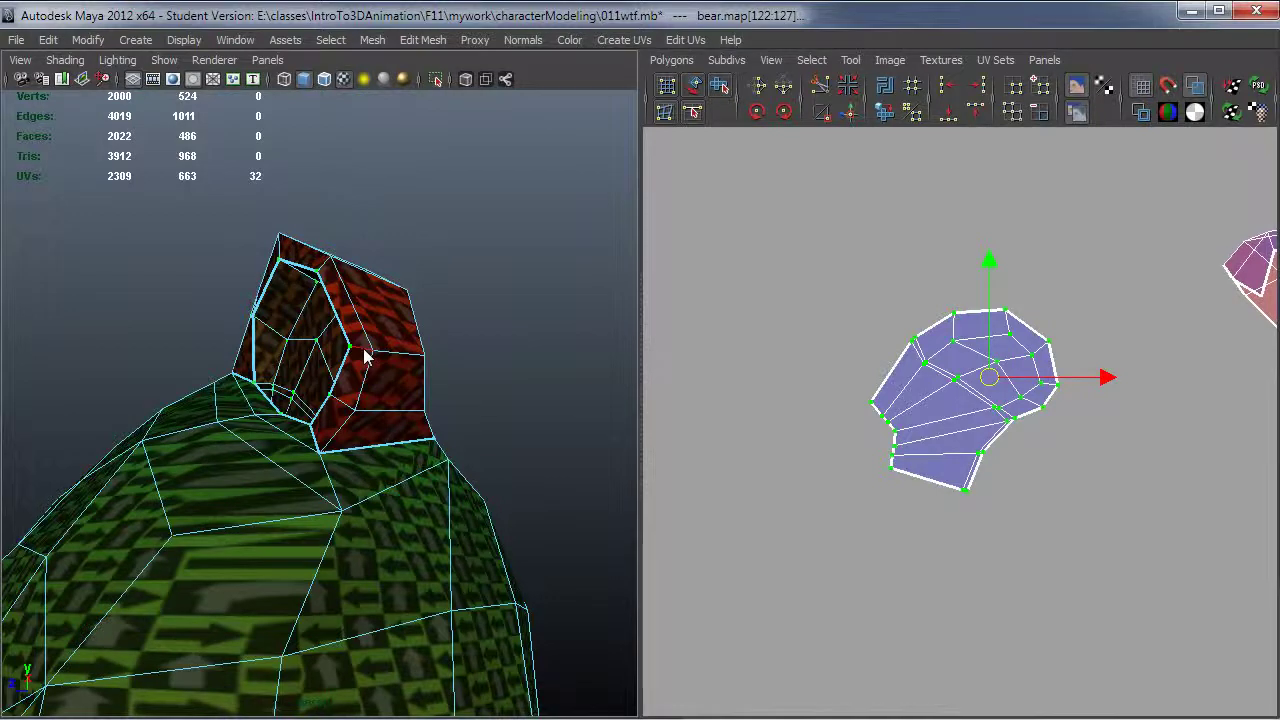
left_click(364, 350)
left_click(398, 351, "shift")
left_click_drag(512, 387, 353, 474, "alt")
left_click_drag(463, 487, 334, 451, "alt")
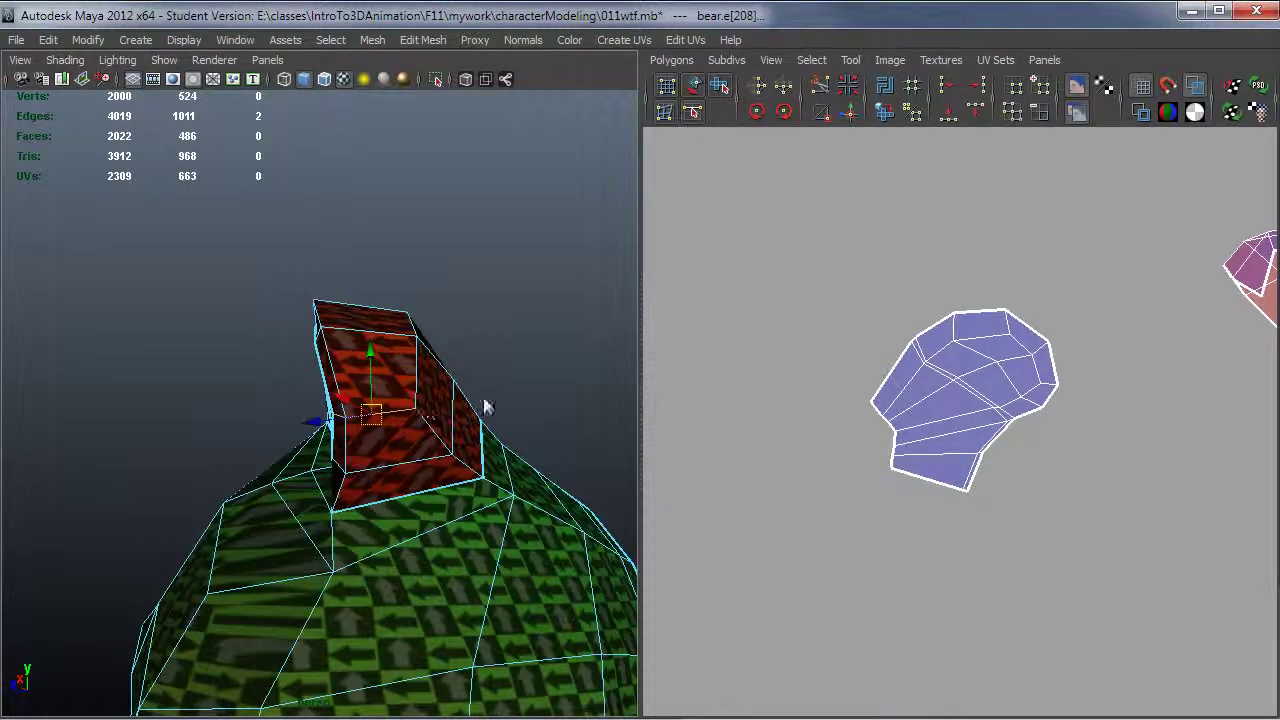
left_click_drag(351, 374, 287, 410, "alt")
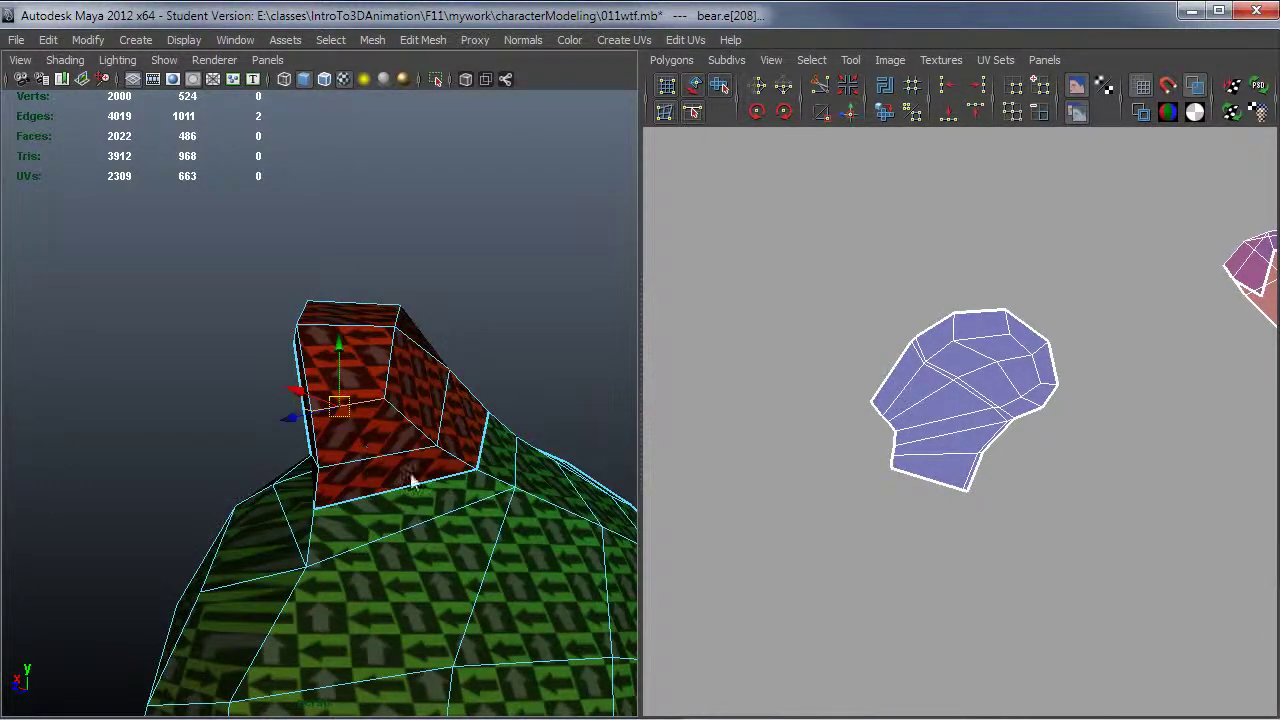
left_click_drag(411, 482, 237, 402, "alt")
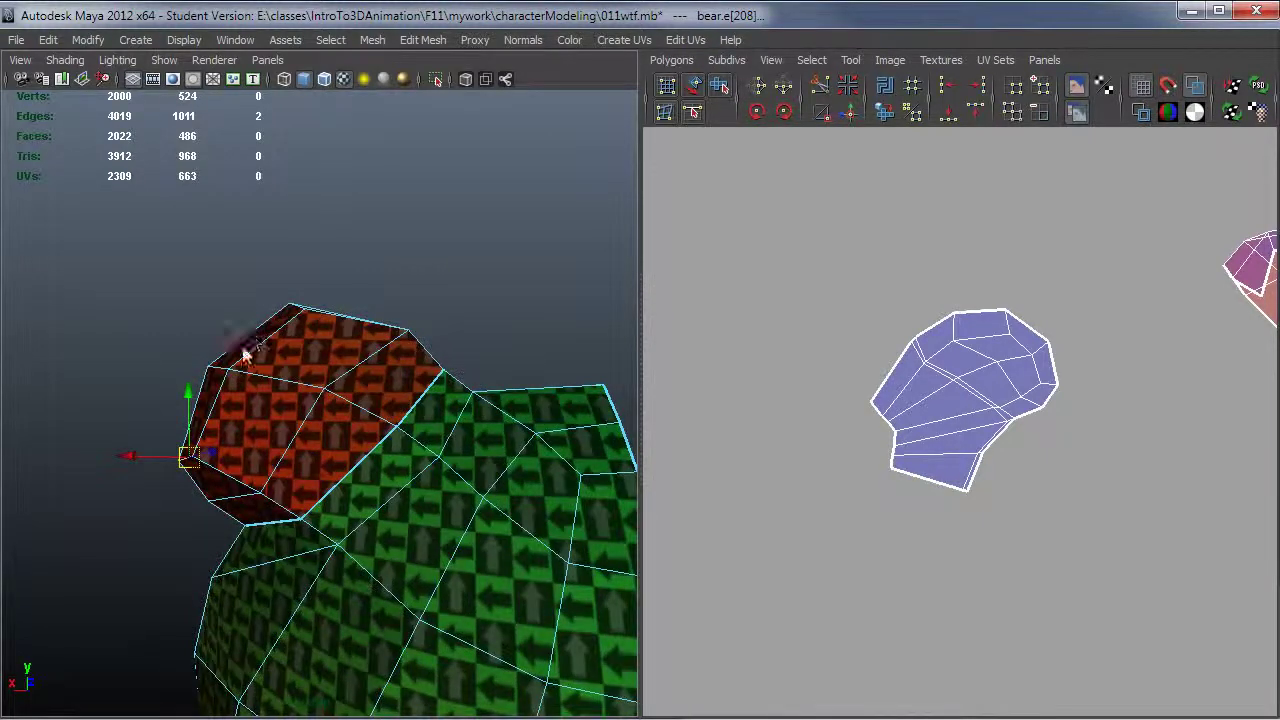
left_click_drag(327, 374, 157, 405, "alt")
left_click(287, 346, "shift")
left_click(315, 413, "shift")
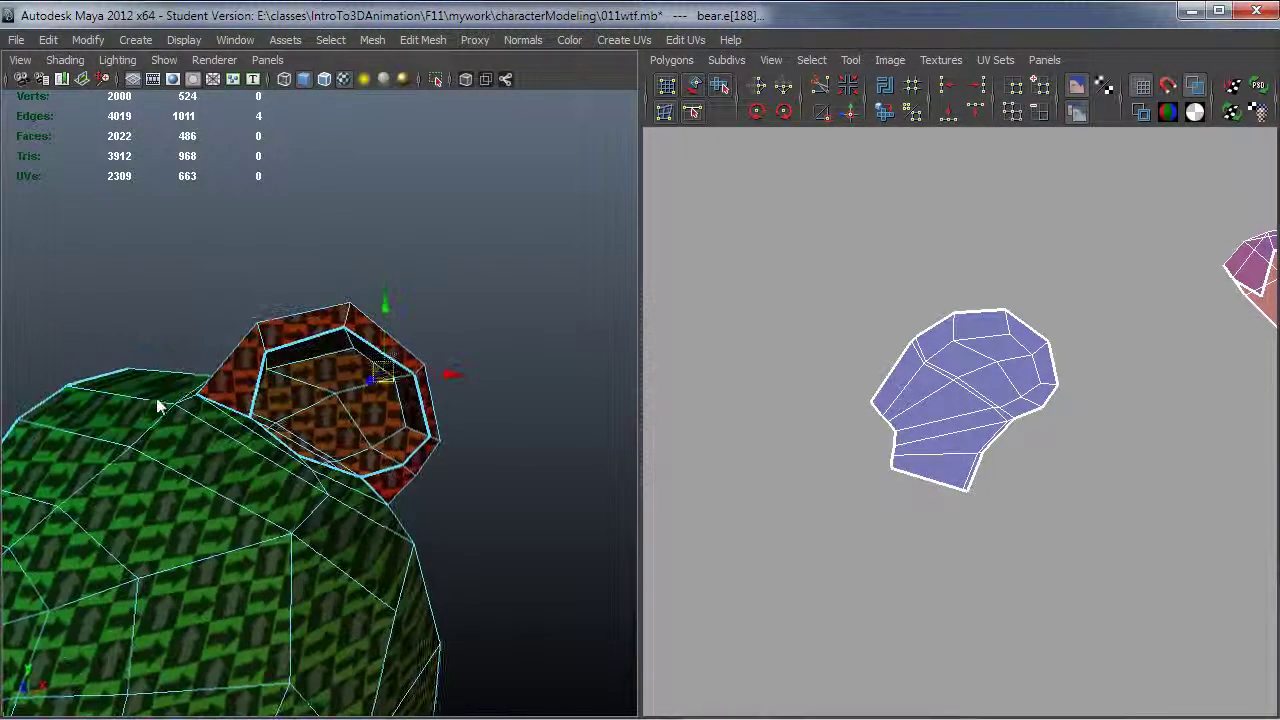
left_click(821, 86)
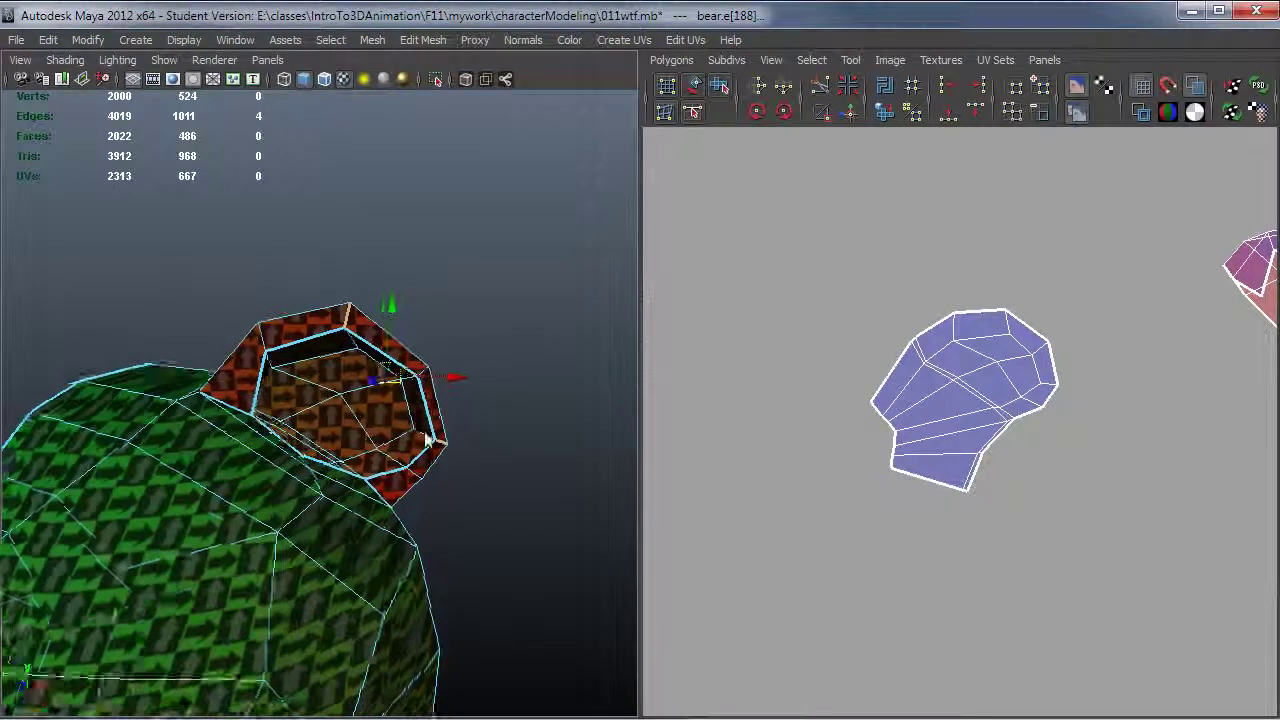
Step: Select the outer ear's whole UV shell and unfold it
left_click_drag(429, 440, 214, 414, "alt")
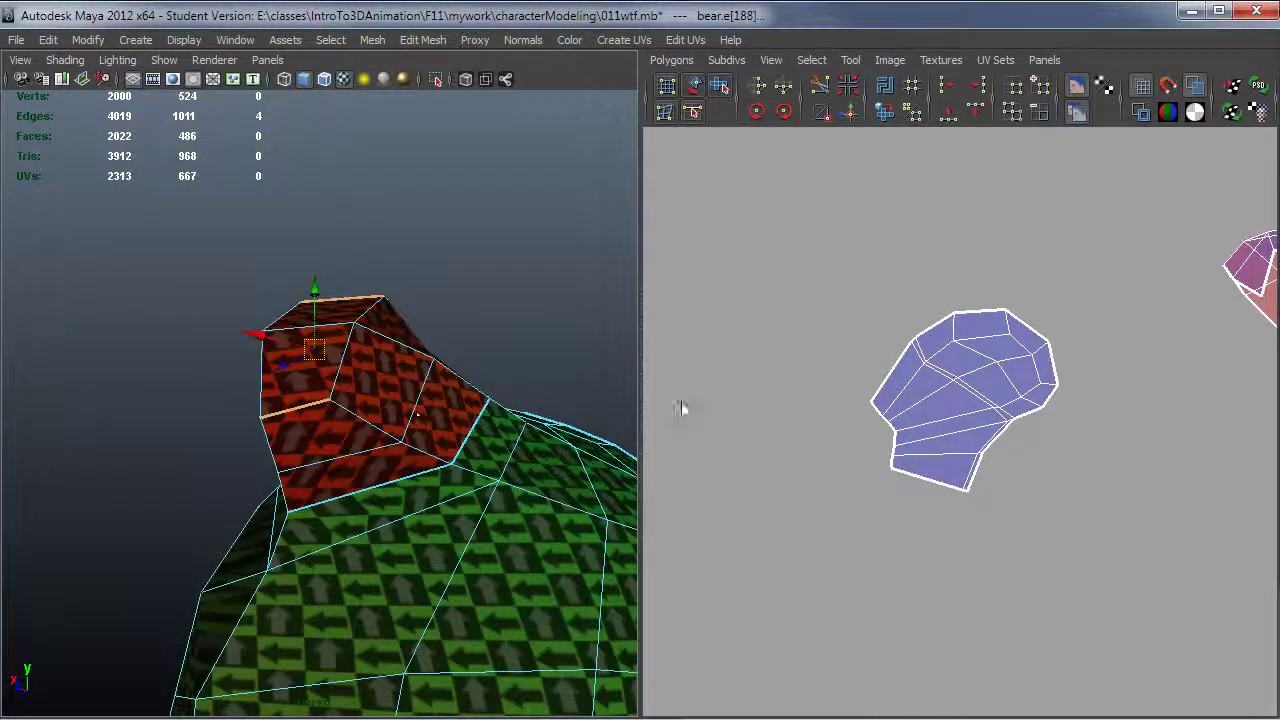
right_click_drag(397, 403, 460, 394)
left_click(434, 359)
right_click_drag(1135, 358, 1037, 418, "alt")
middle_click_drag(1037, 418, 897, 453, "alt")
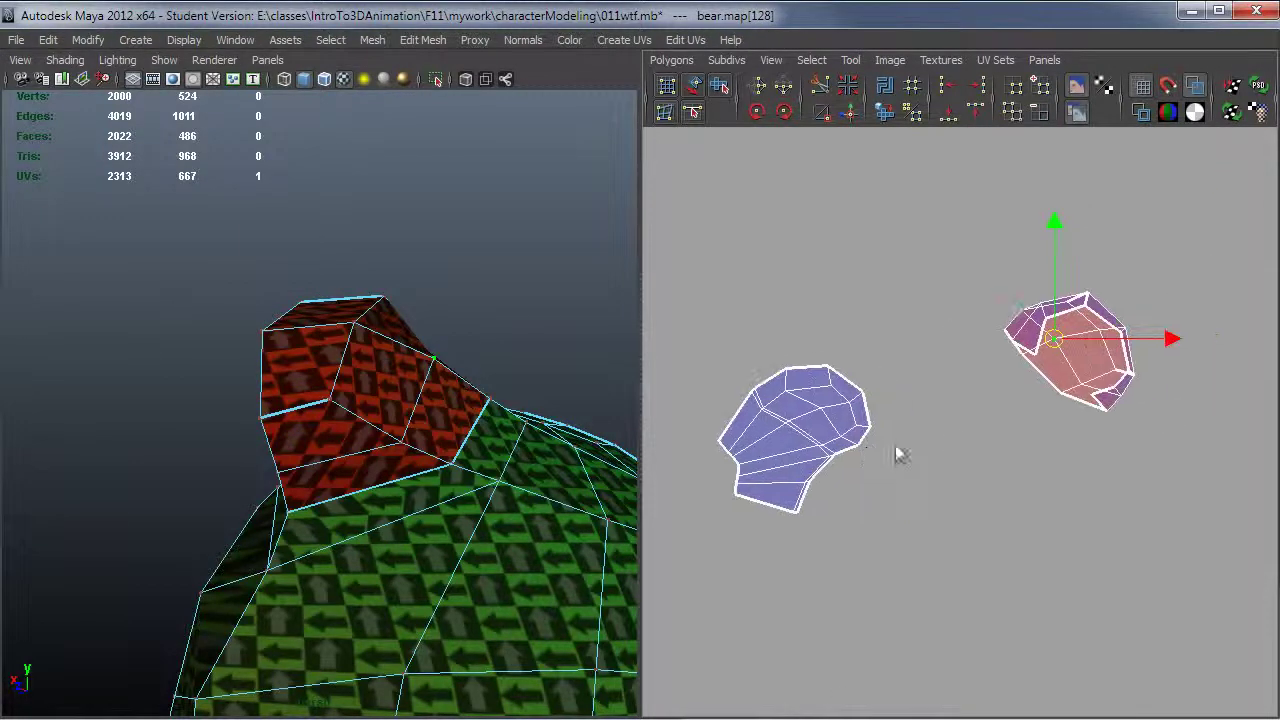
right_click_drag(1052, 390, 1064, 374, "ctrl")
middle_click_drag(1034, 424, 984, 450, "alt")
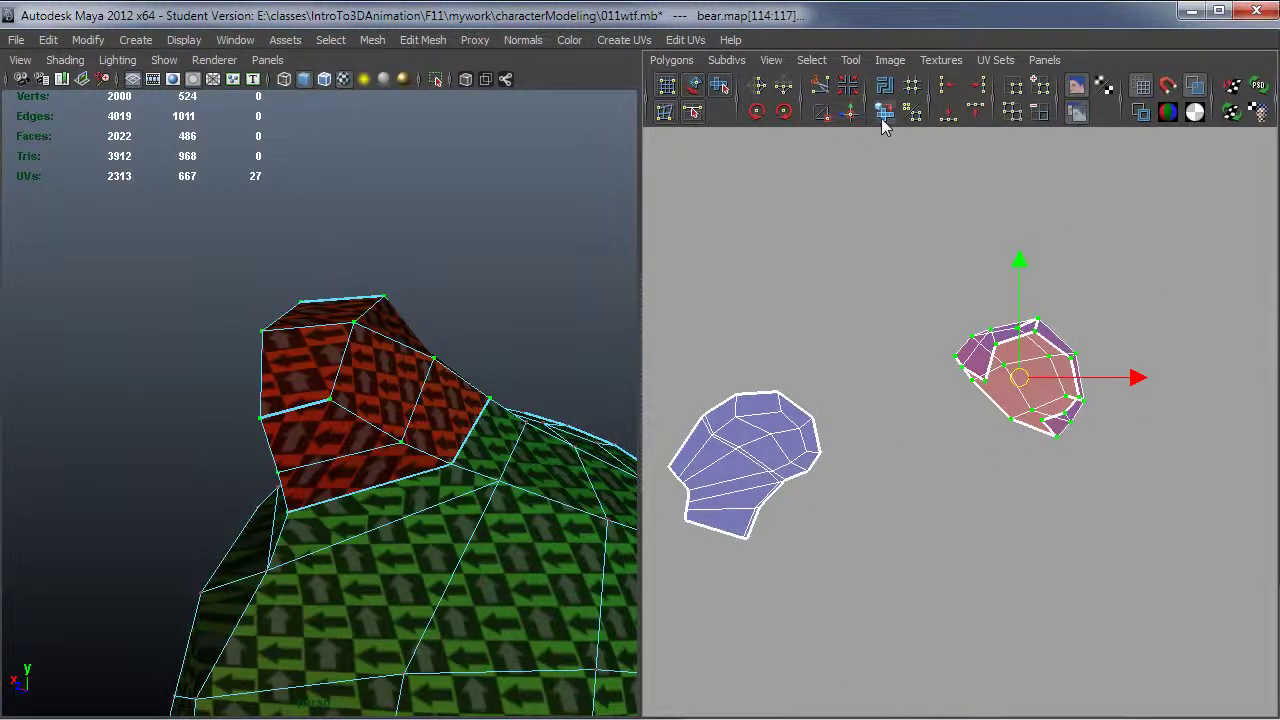
left_click(884, 113)
Step: Examine the checker texture around the ear and compare individual rim edges with their positions on the inner and outer UV shells
left_click_drag(370, 498, 445, 524, "alt")
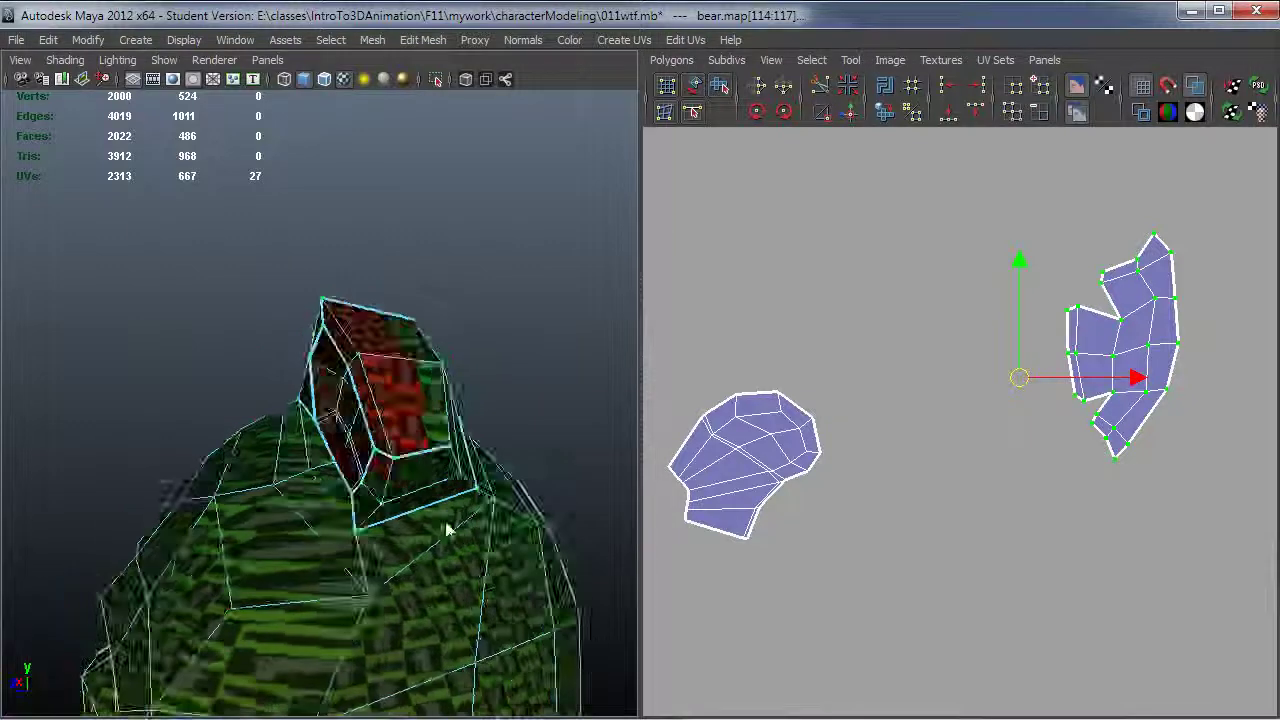
right_click_drag(445, 524, 504, 534, "alt")
left_click_drag(504, 534, 482, 370, "alt")
left_click_drag(453, 468, 388, 467, "alt")
right_click_drag(397, 468, 447, 473, "alt")
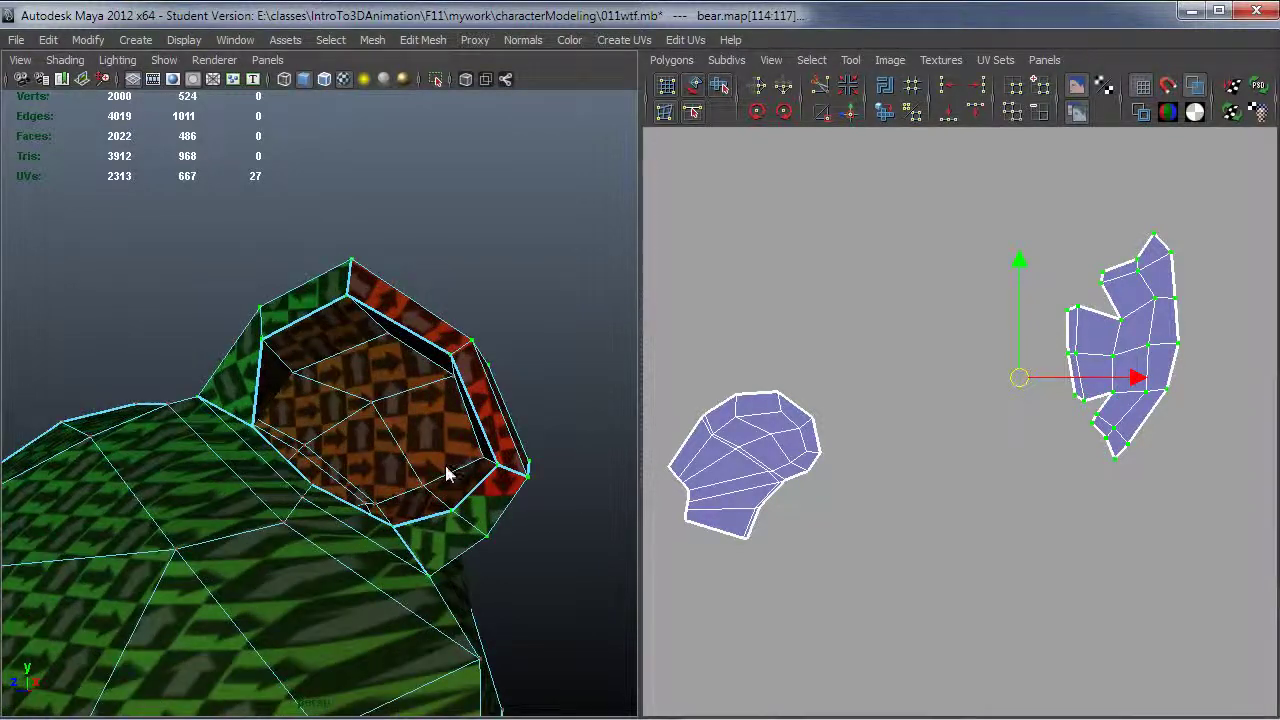
left_click_drag(447, 476, 510, 490, "alt")
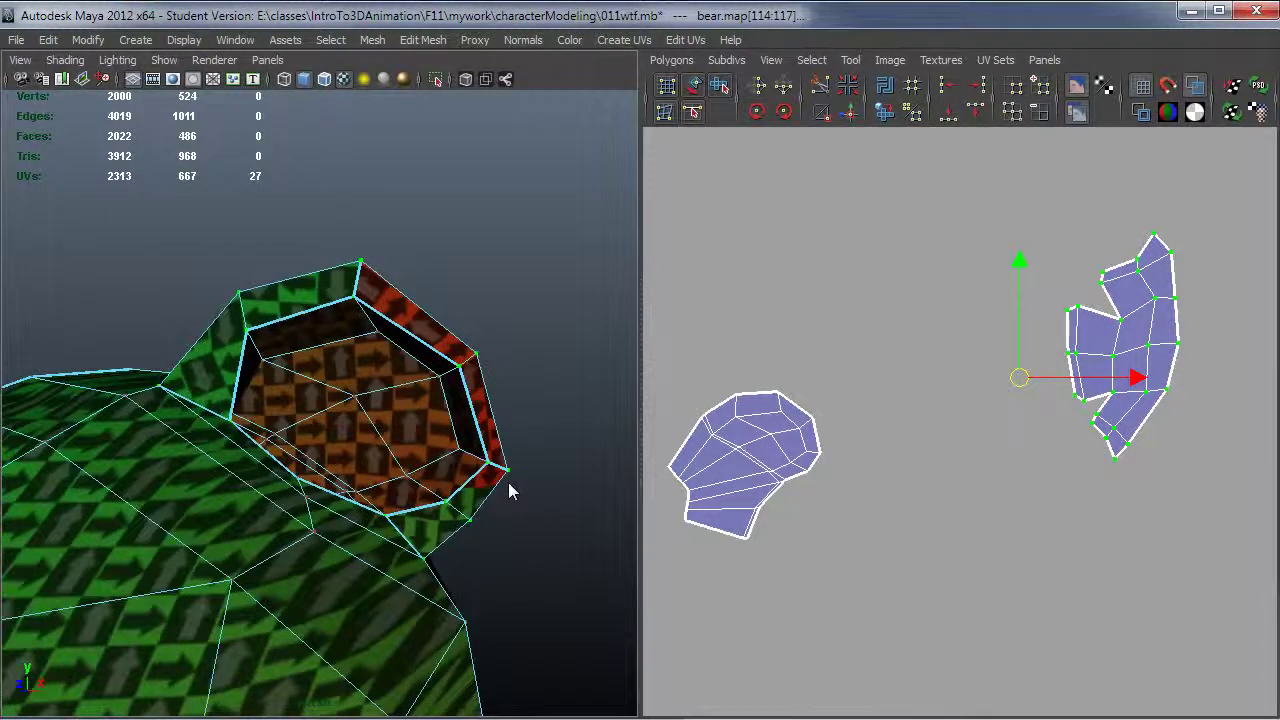
left_click(320, 313)
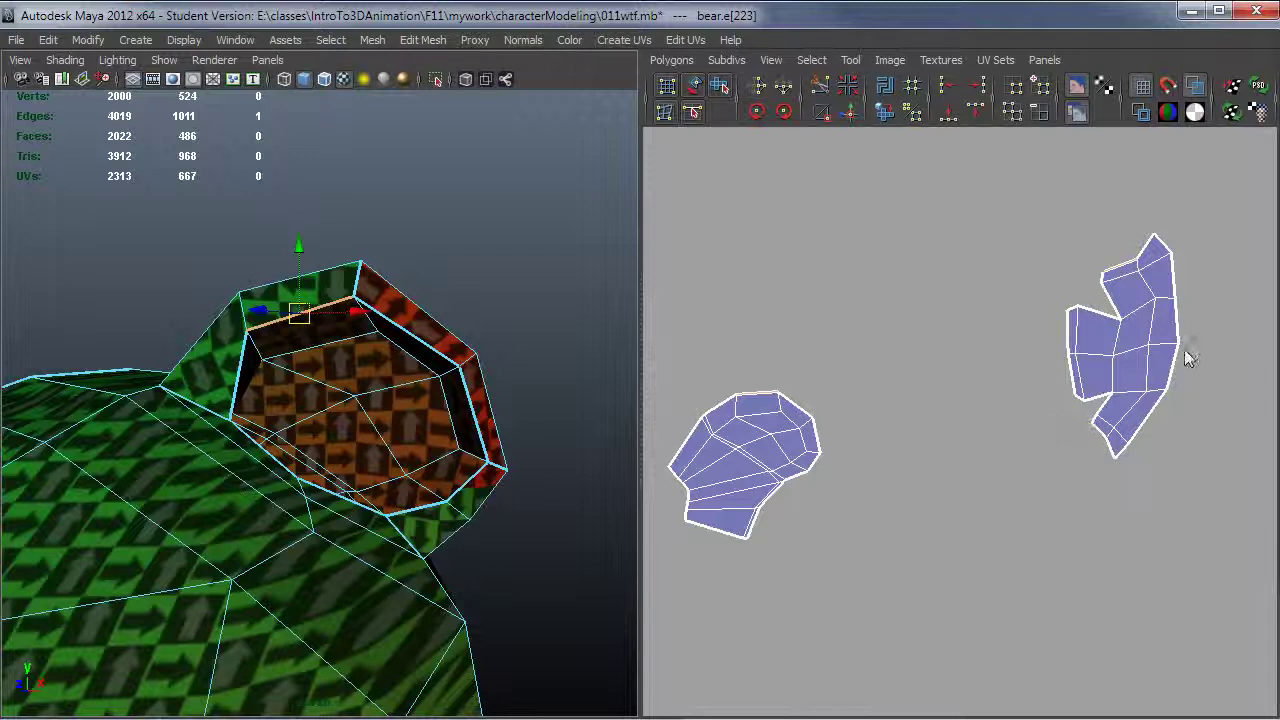
left_click(470, 484)
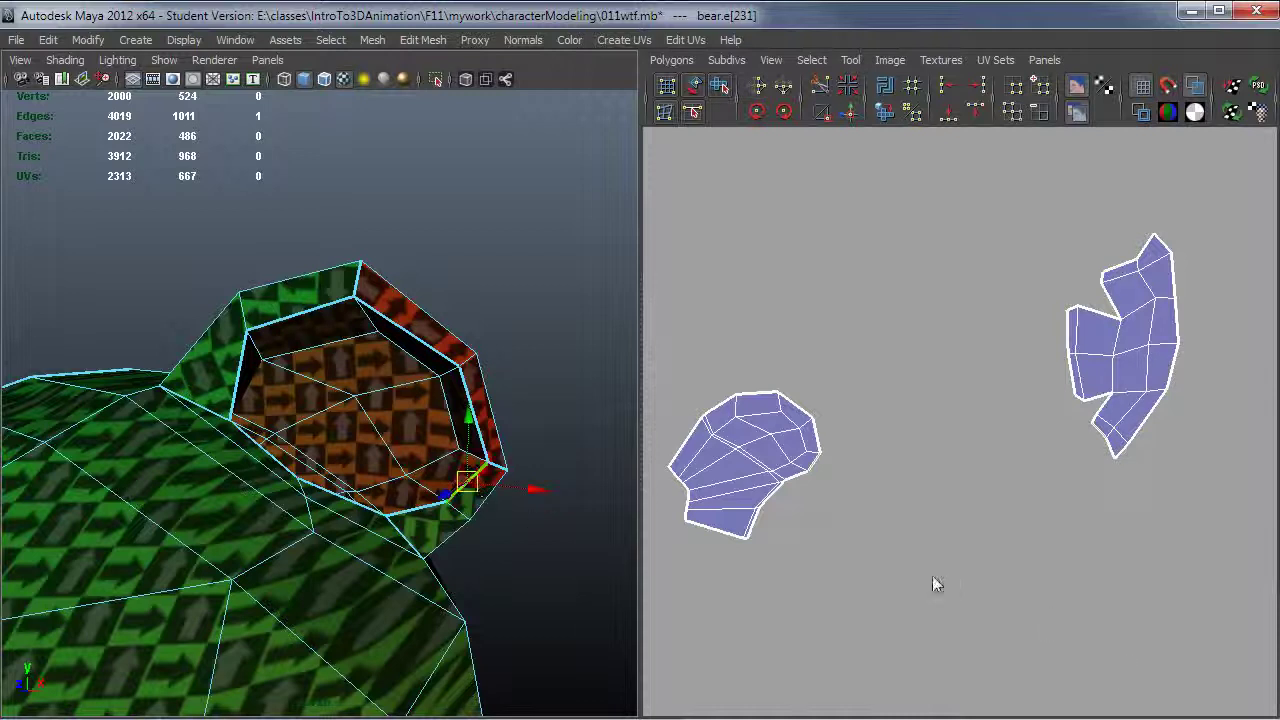
Step: Select the whole inner ear UV shell, rotate it so its narrow end faces down, and move it just below the outer ear shell
scroll(747, 500, "up", 3)
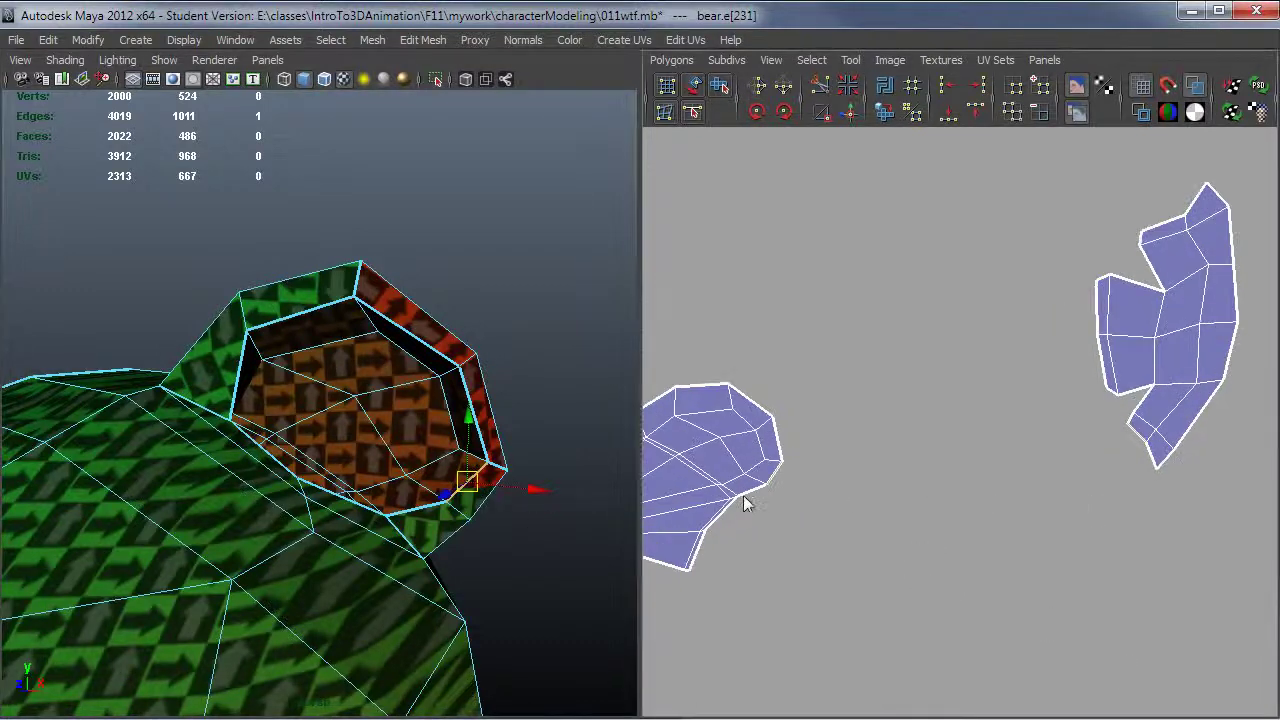
scroll(760, 501, "down", 4)
right_click_drag(762, 508, 871, 474, "ctrl")
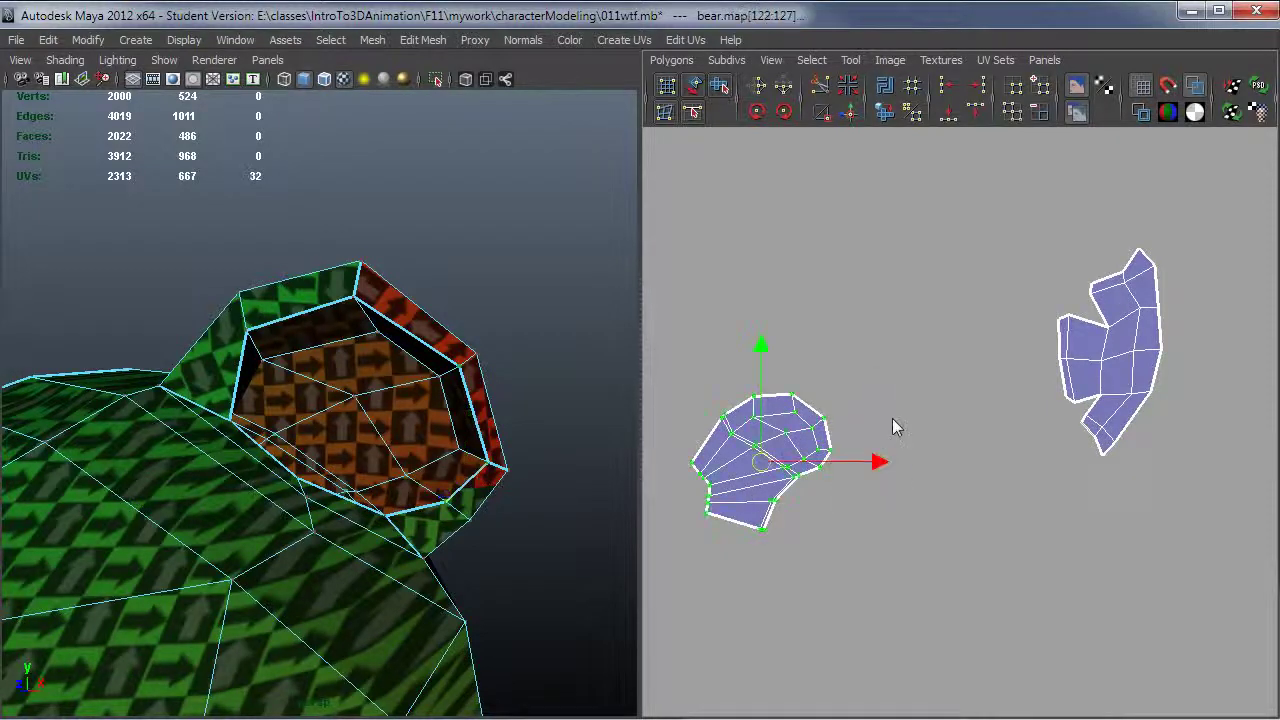
key("e")
left_click_drag(789, 569, 1074, 514)
key("w")
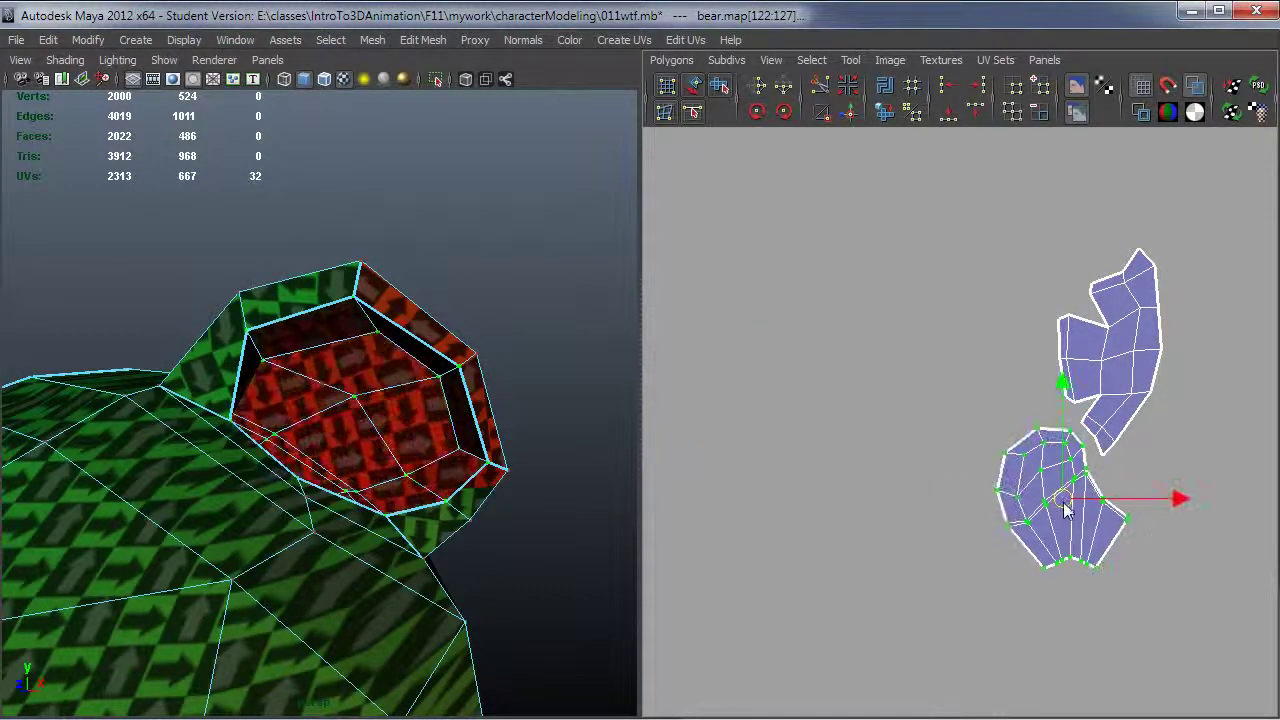
Step: Rotate, move and slightly scale down the inner ear UV shell until its upper rim edges meet the outer ear shell's lower tip
scroll(985, 518, "up", 3)
scroll(994, 500, "up", 5)
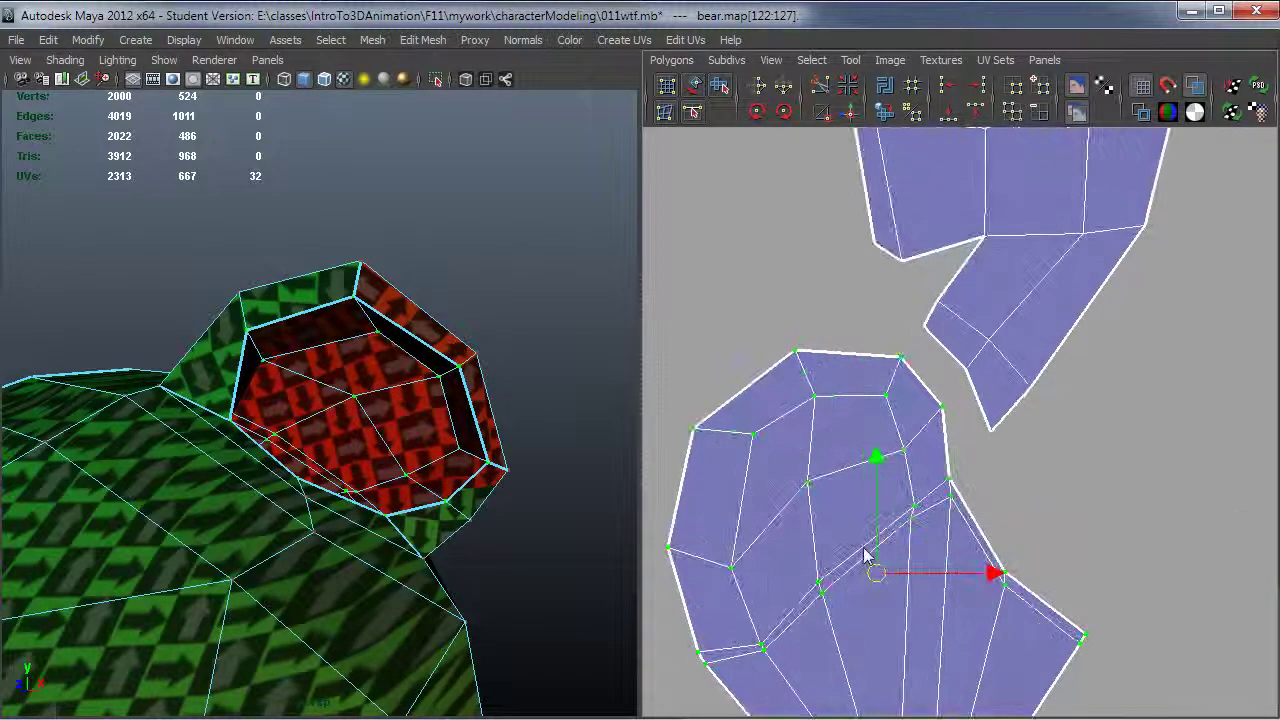
middle_click_drag(897, 582, 925, 580, "alt")
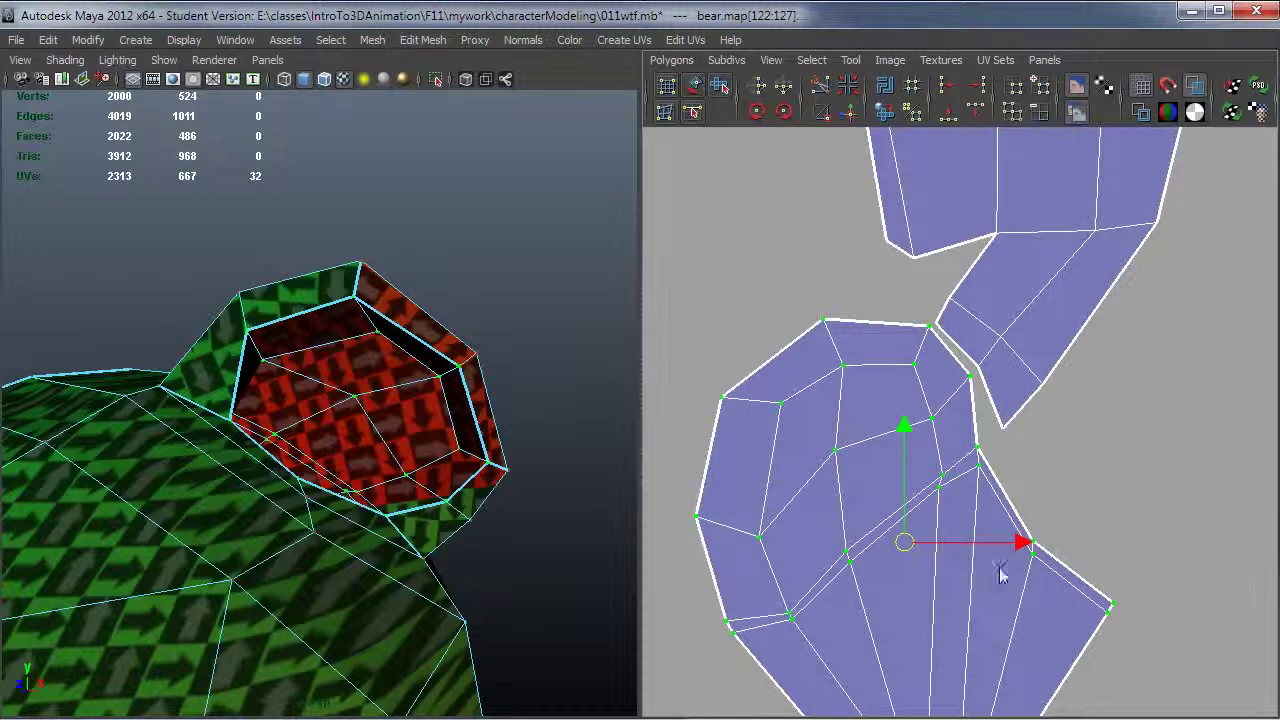
key("e")
left_click(1005, 516)
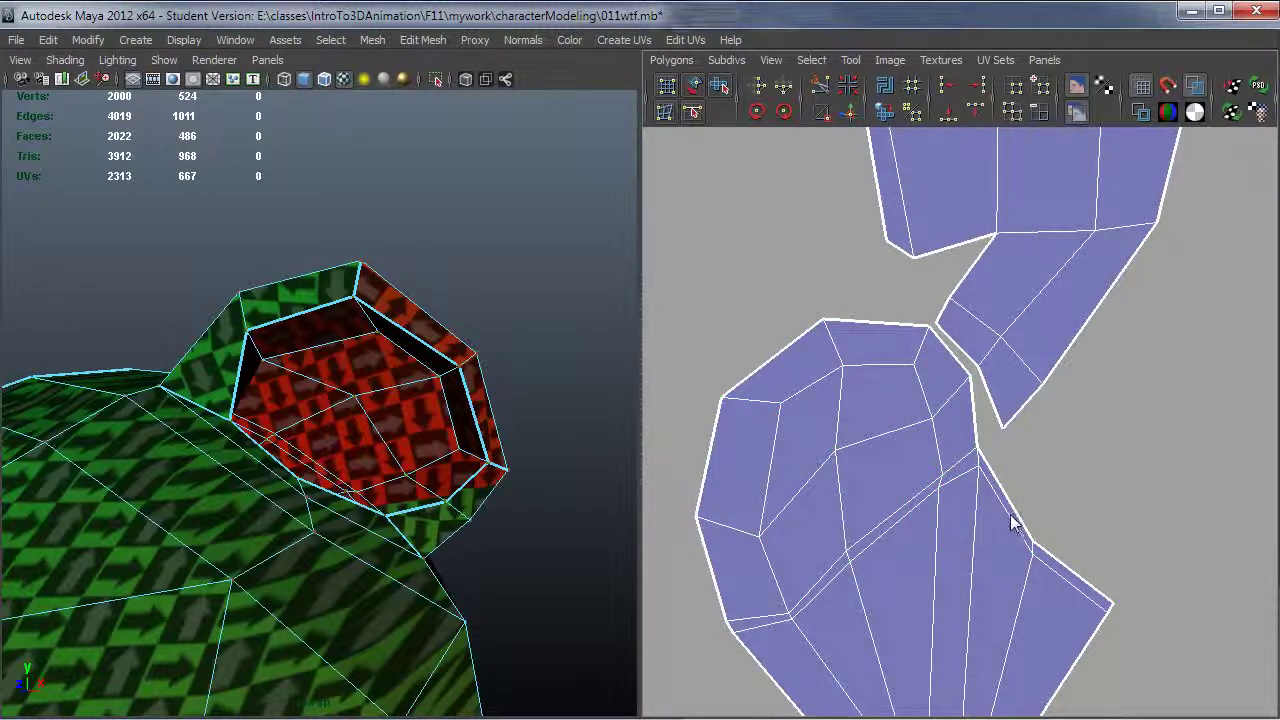
key("ctrl+z")
left_click_drag(1012, 518, 980, 506)
key("w")
left_click_drag(915, 538, 928, 553)
right_click_drag(927, 552, 1044, 552, "alt")
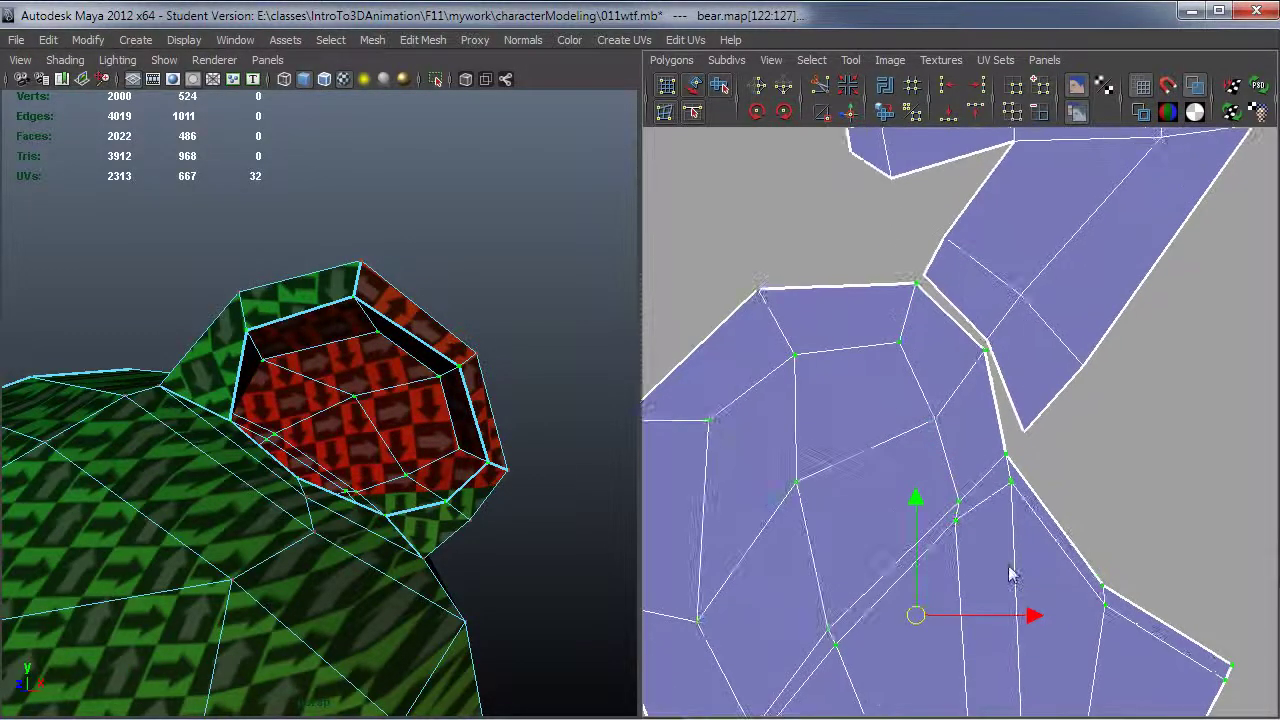
key("r")
left_click_drag(916, 620, 924, 589)
key("r")
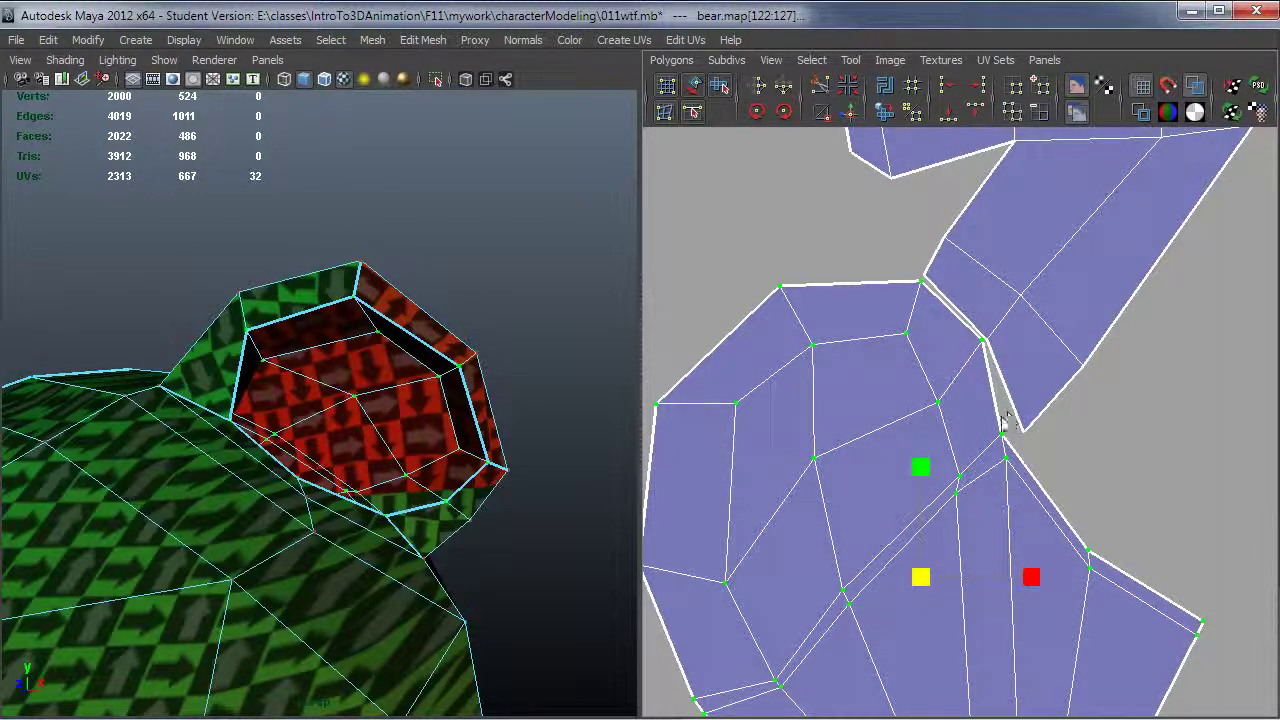
Step: Select the two rim edges where the inner and outer ear shells meet, and move and sew them together
right_click_drag(958, 337, 957, 305)
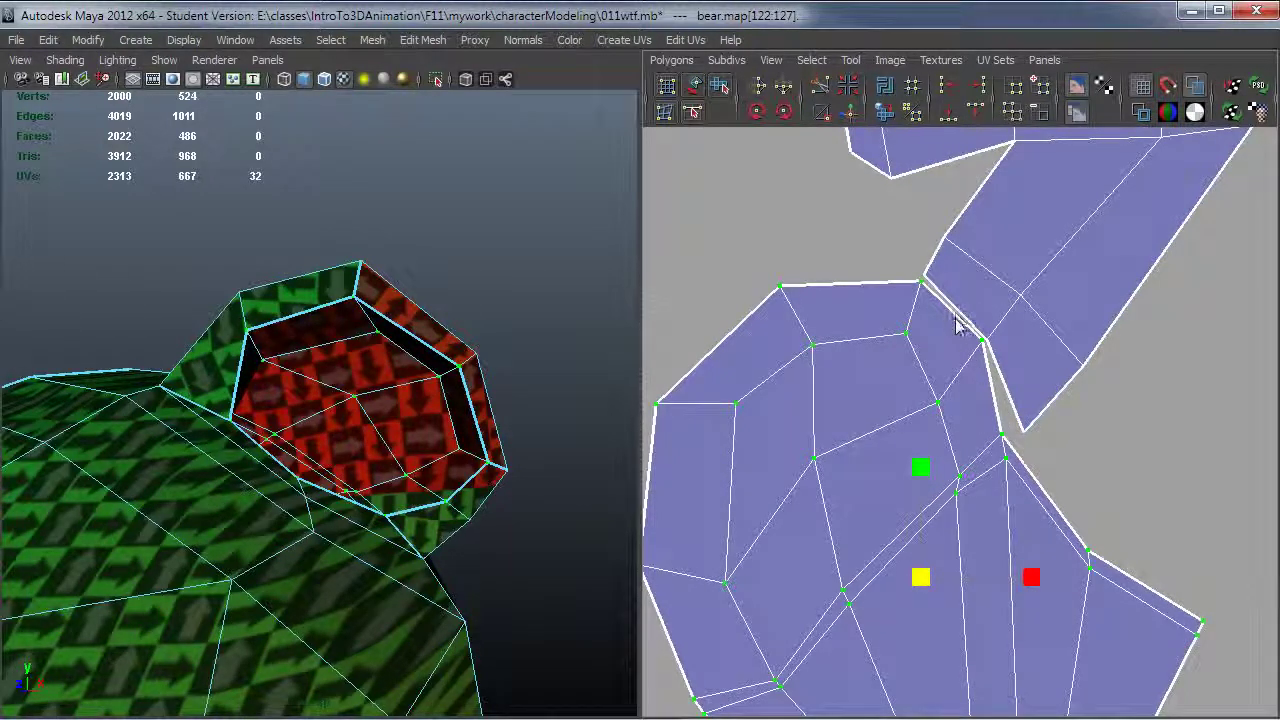
left_click(957, 312)
left_click(996, 402, "shift")
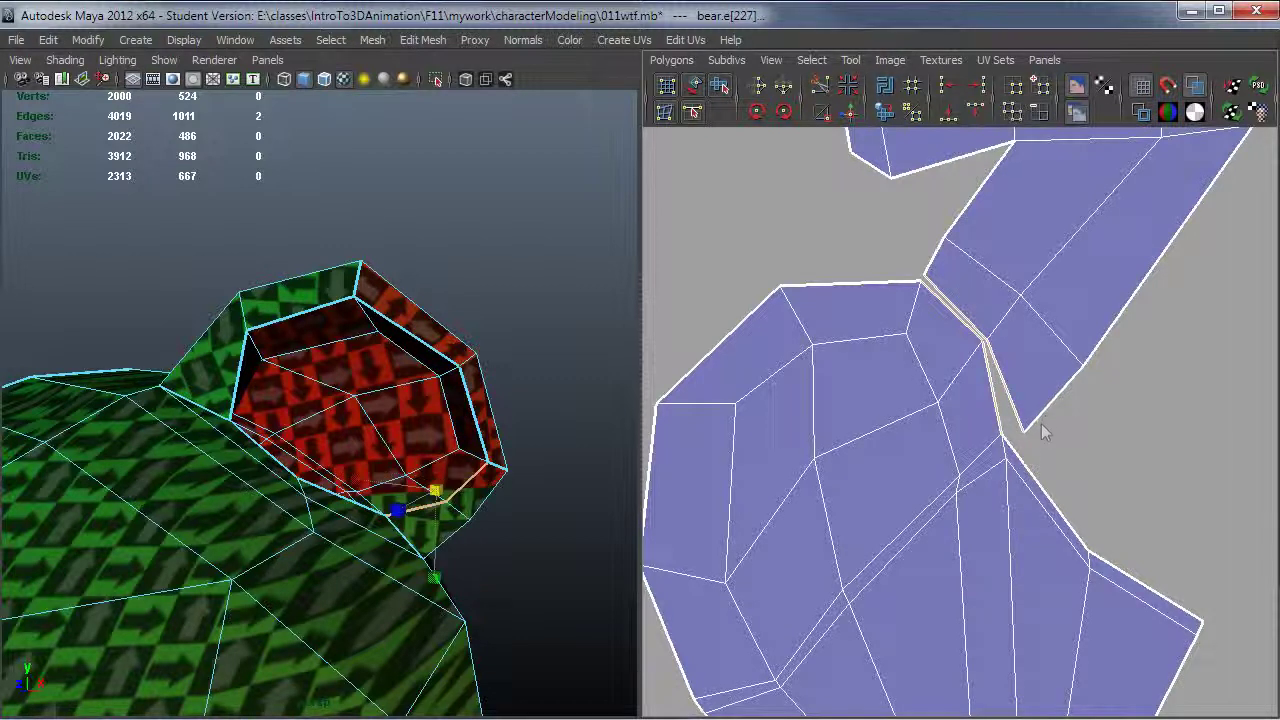
right_click_drag(1090, 450, 963, 450, "alt")
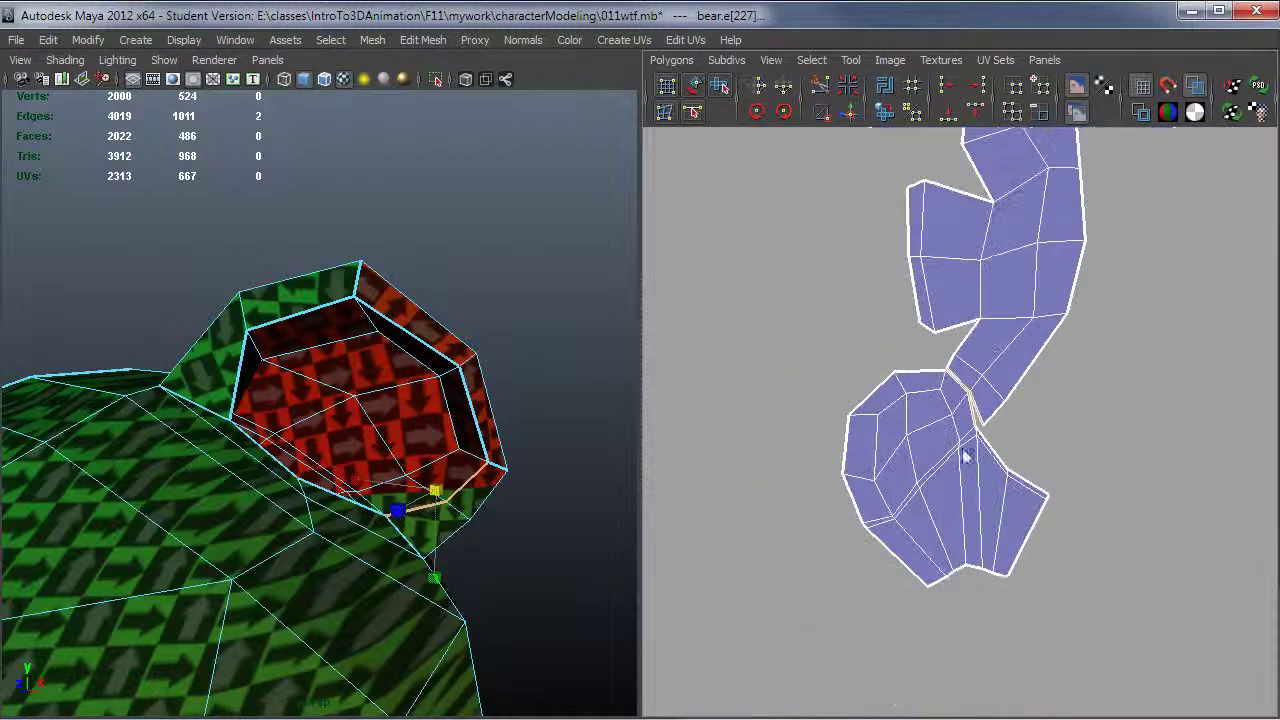
middle_click_drag(1066, 468, 1013, 587, "alt")
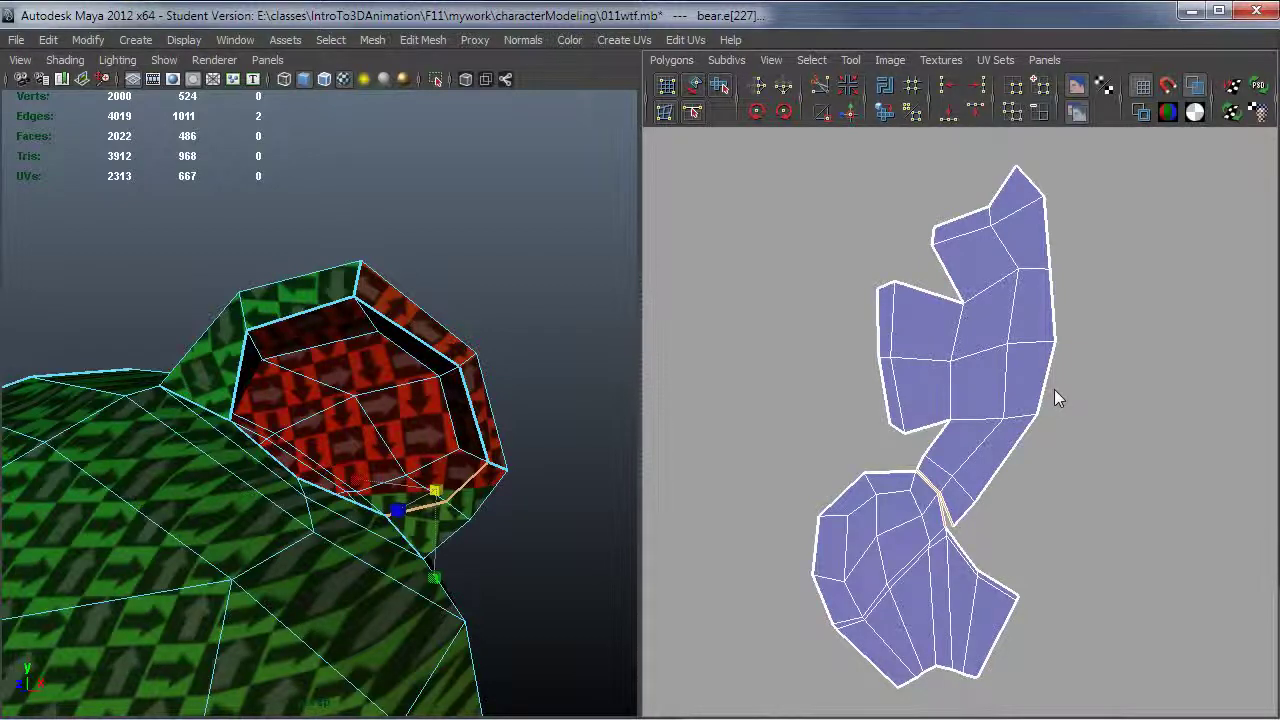
left_click(853, 116)
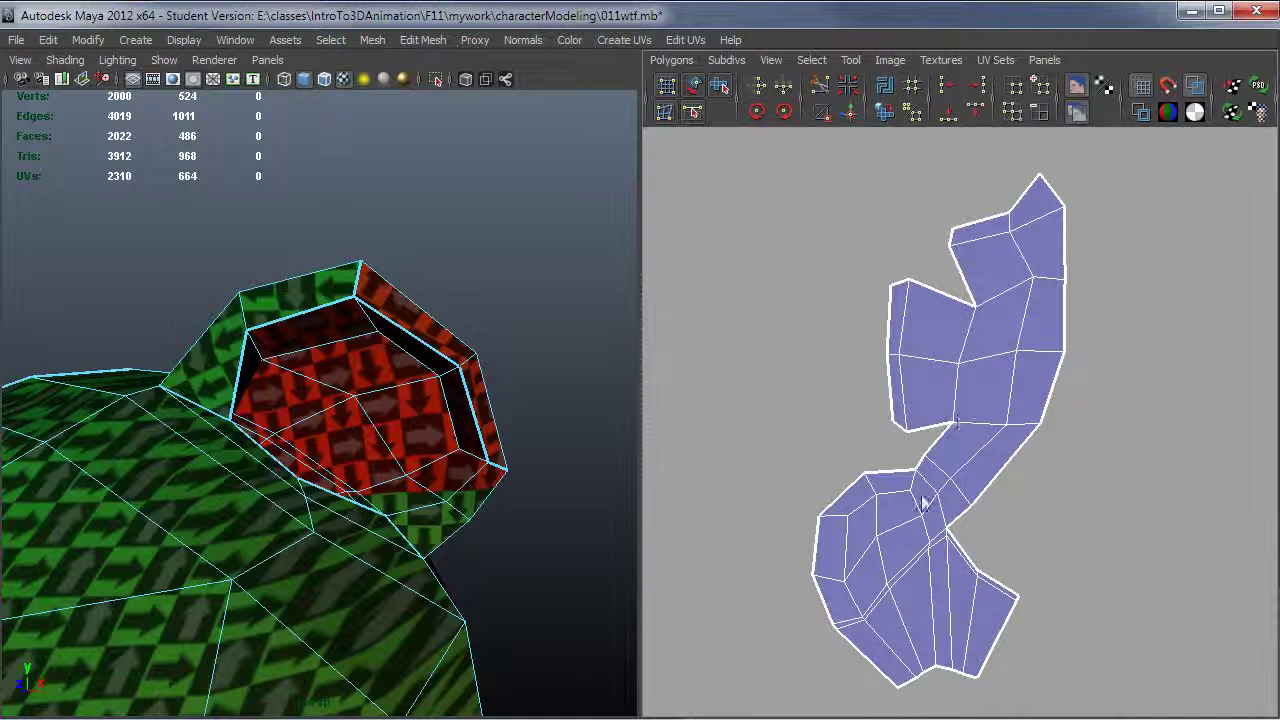
right_click_drag(1048, 525, 740, 500, "alt")
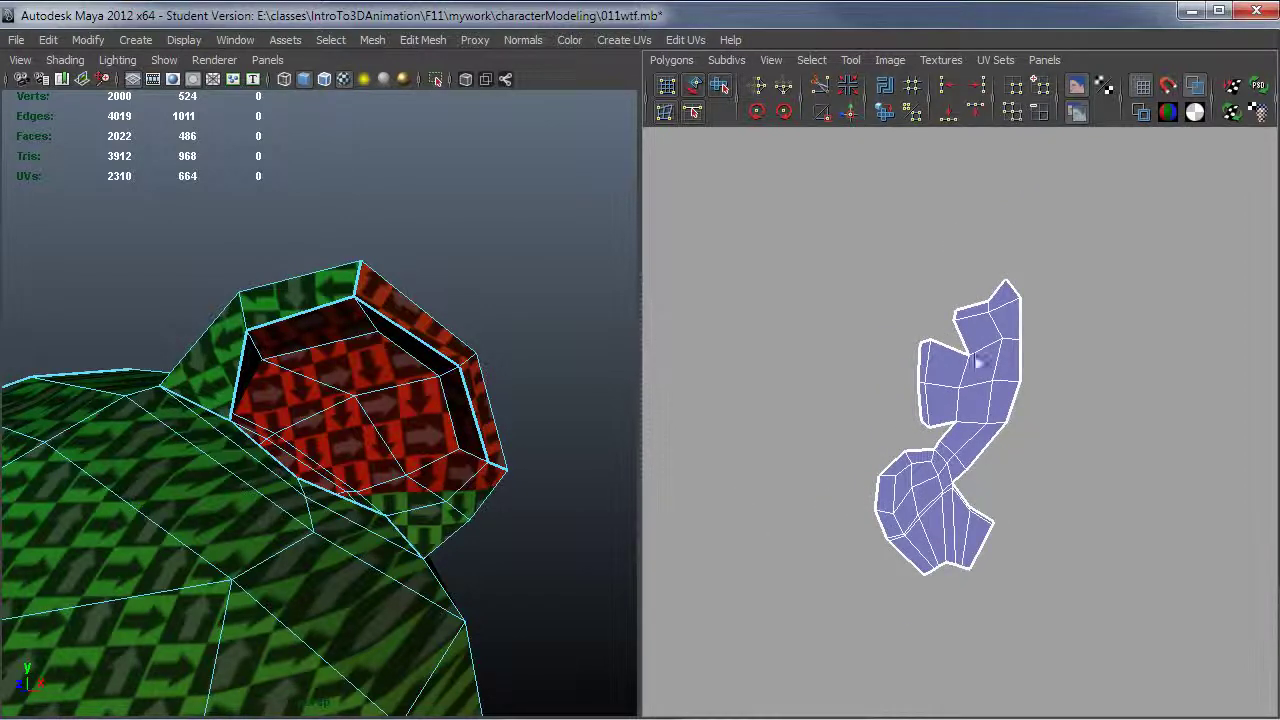
right_click_drag(786, 558, 1038, 549, "alt")
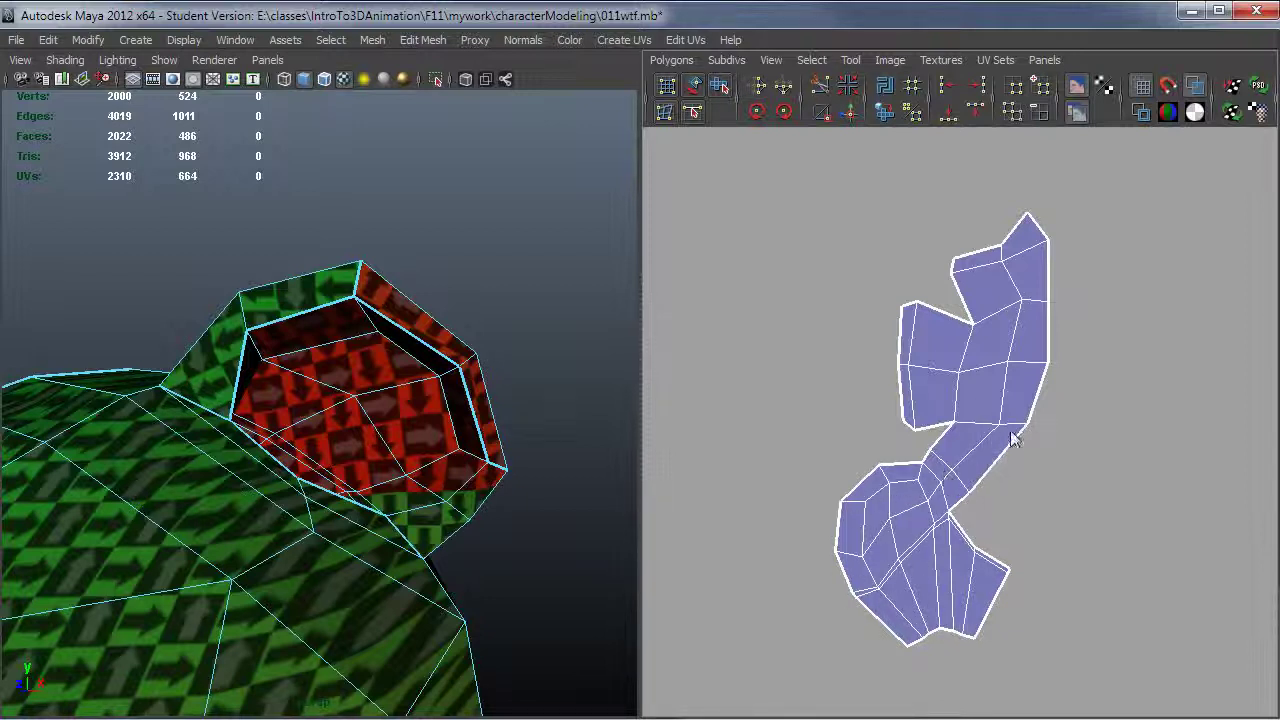
Step: Examine the checker texture on the bear's head from the side, top and face for stretching
left_click_drag(533, 484, 595, 432, "alt")
left_click_drag(507, 407, 416, 445, "alt")
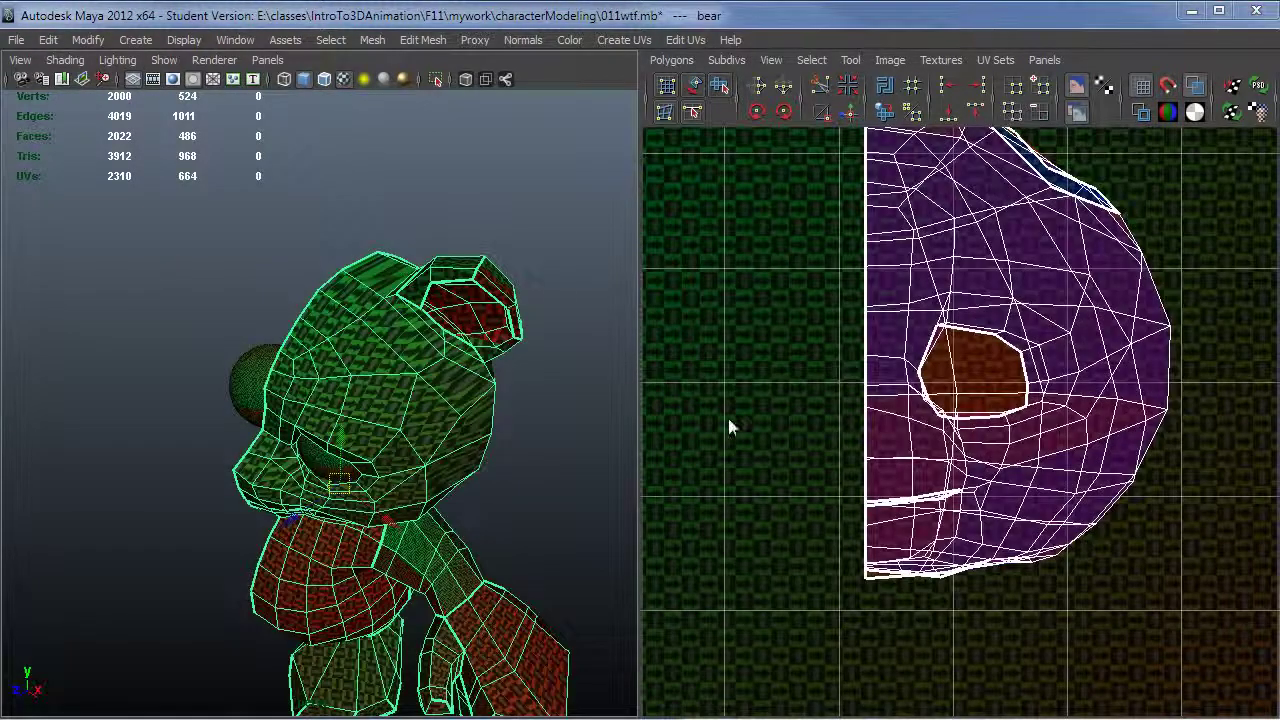
left_click_drag(610, 438, 465, 425, "alt")
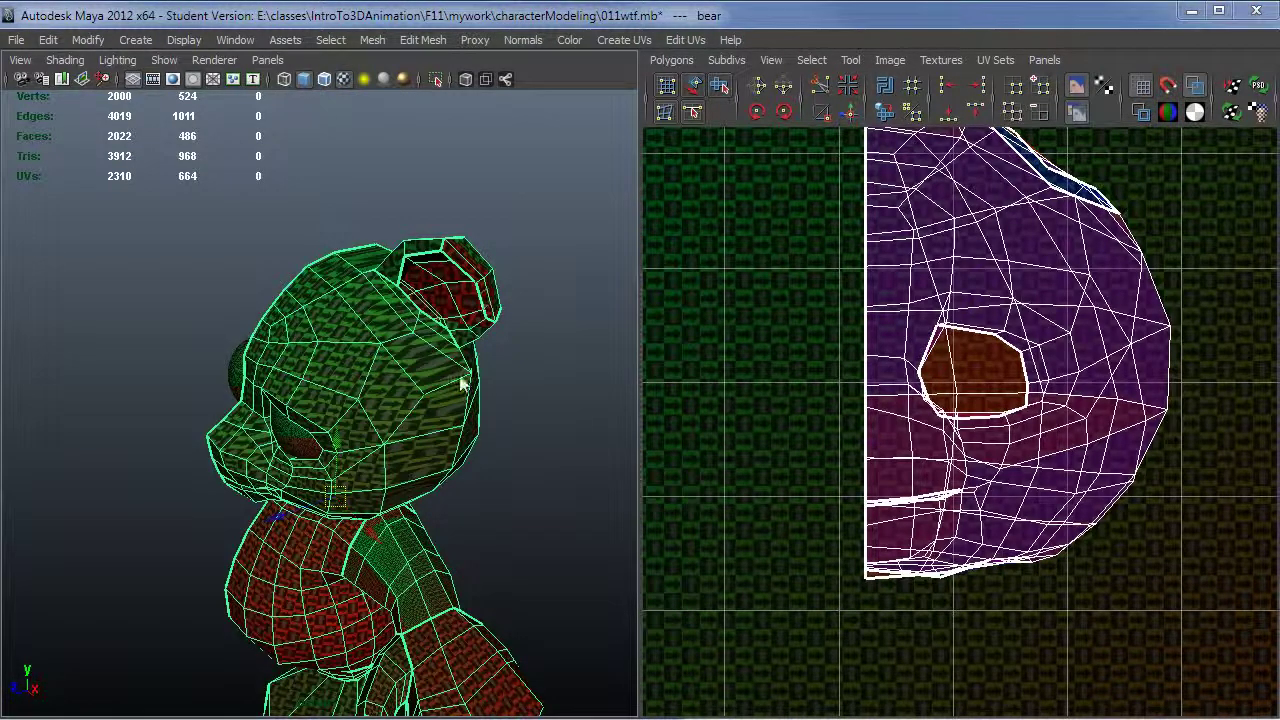
left_click_drag(462, 383, 353, 224, "alt")
left_click_drag(443, 377, 371, 402, "alt")
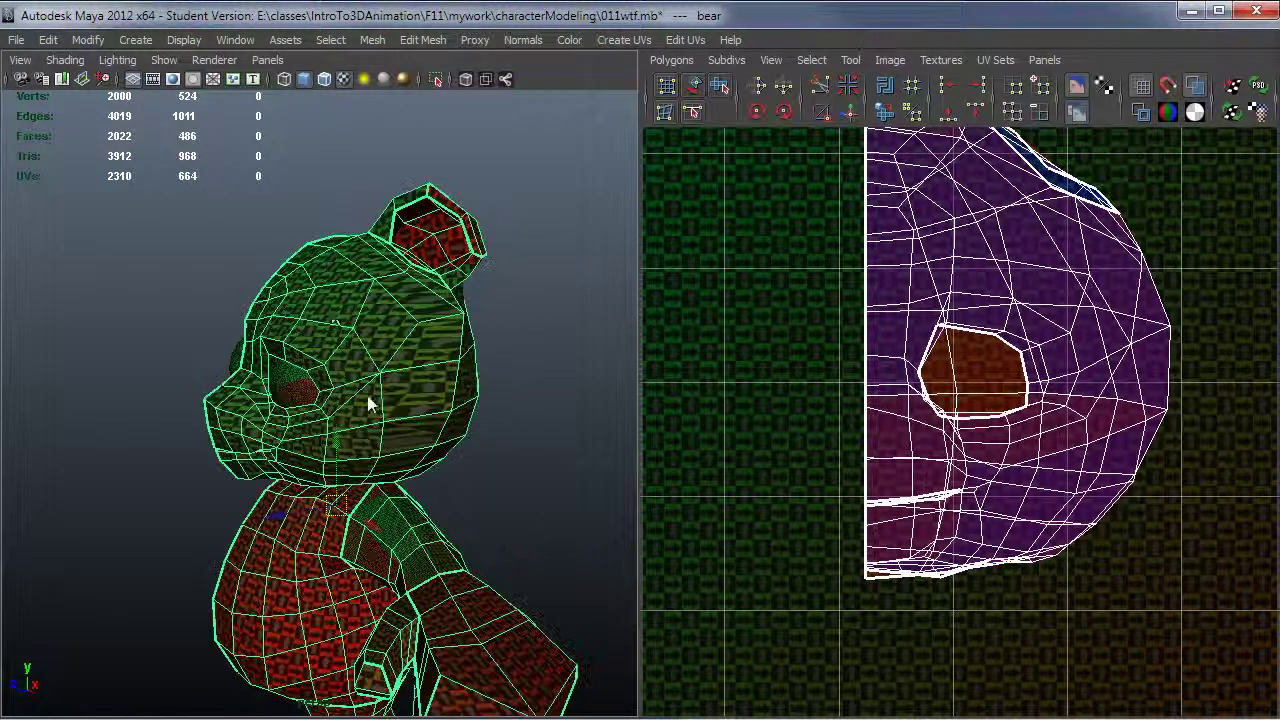
left_click_drag(265, 475, 400, 400, "alt")
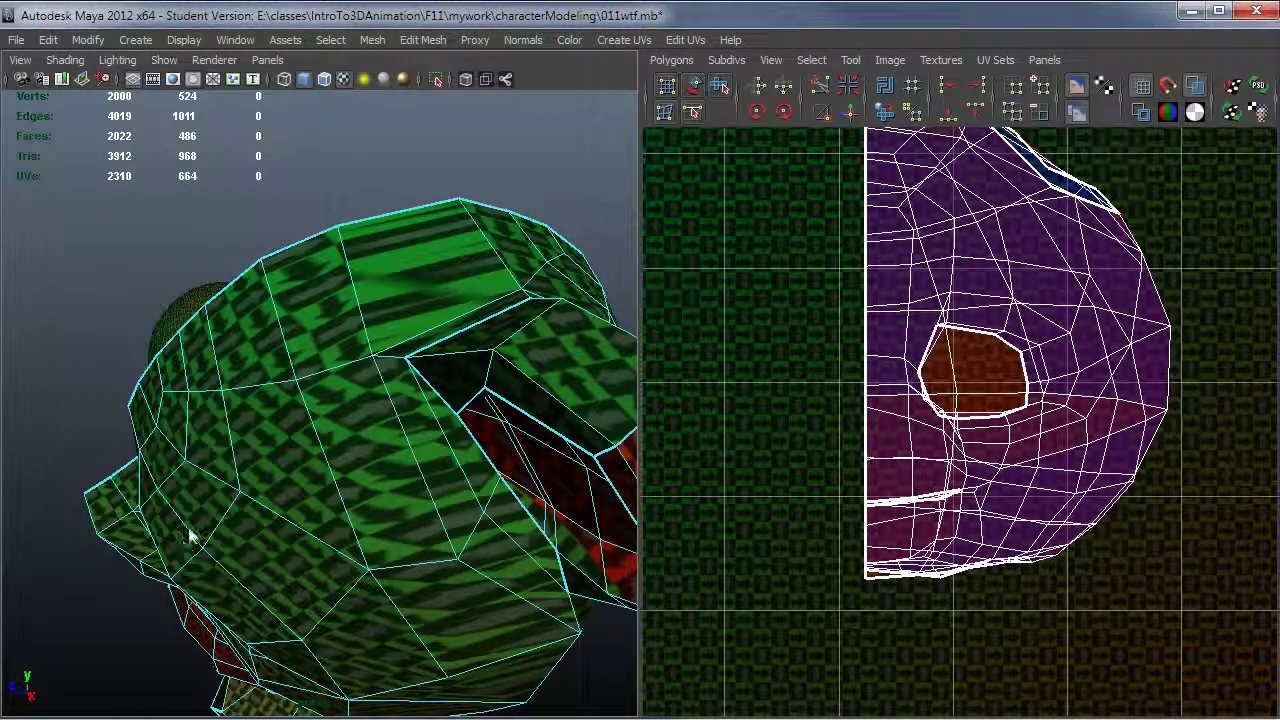
left_click_drag(190, 537, 268, 503, "alt")
left_click_drag(310, 607, 342, 562, "alt")
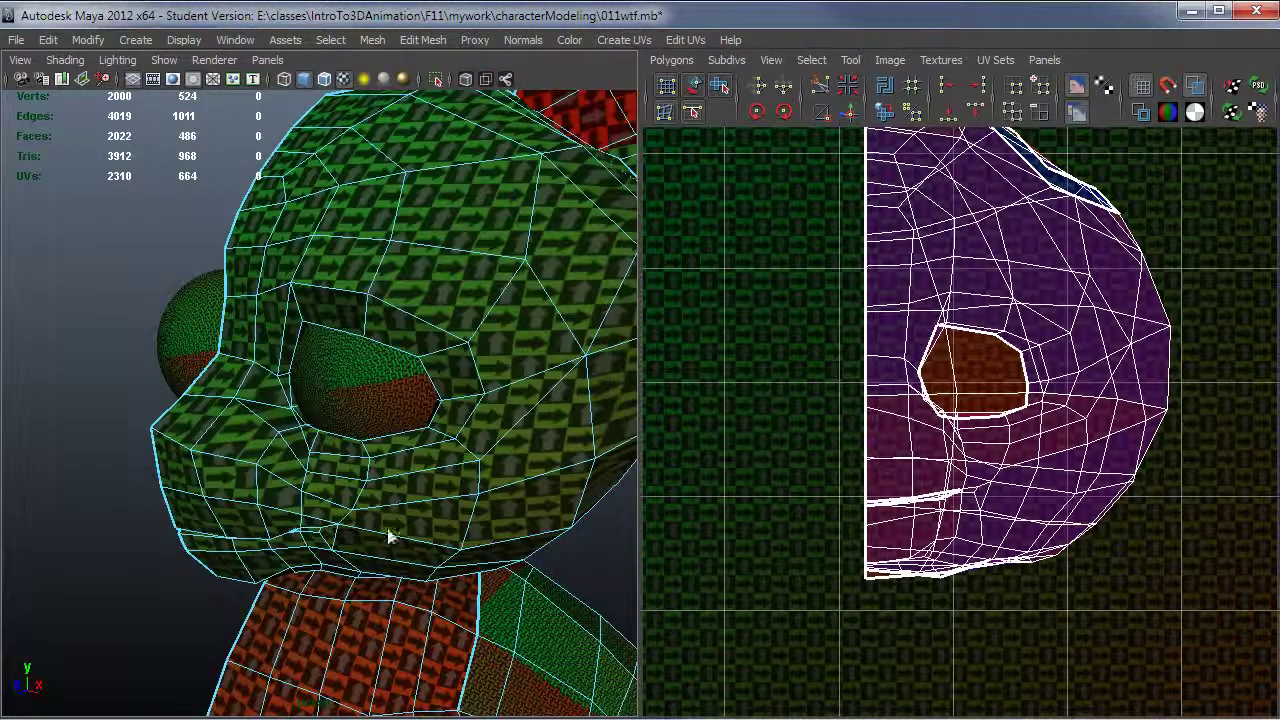
left_click_drag(452, 295, 390, 355, "alt")
Step: Select the two edges running from the ear's front corner up to the head's centre line, and cut the UVs there
right_click_drag(390, 355, 468, 332, "alt")
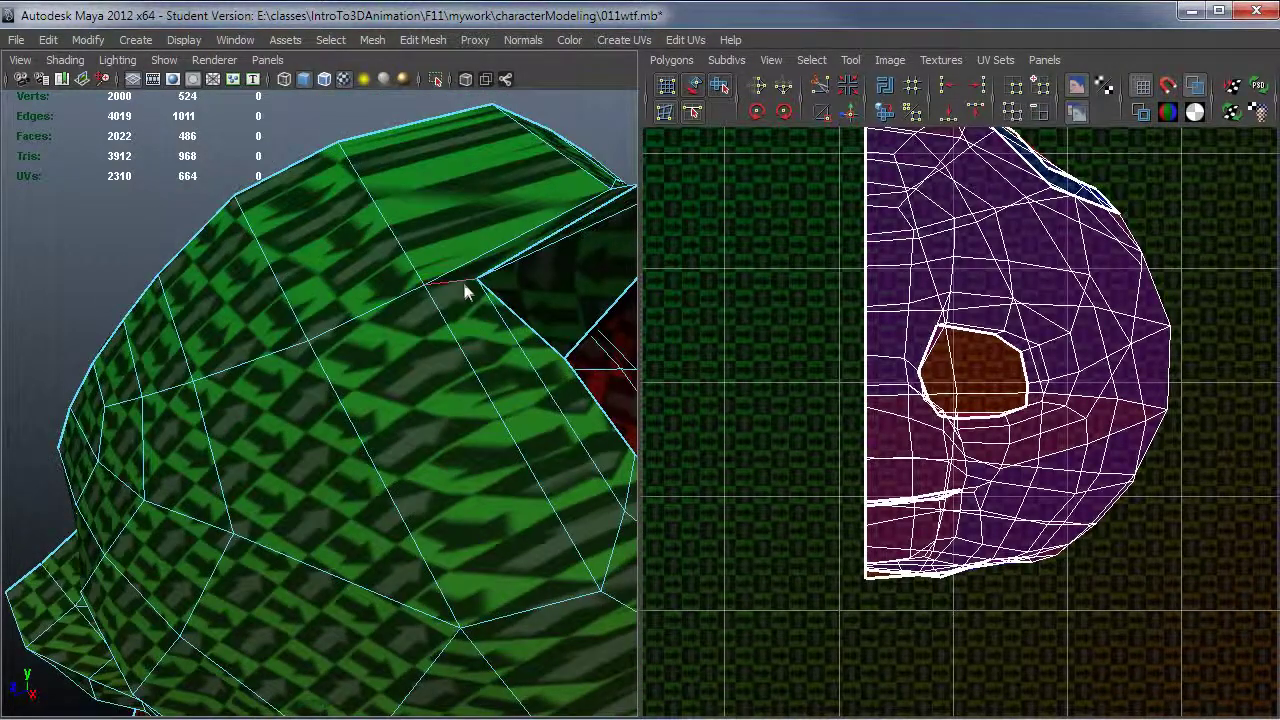
left_click(463, 282)
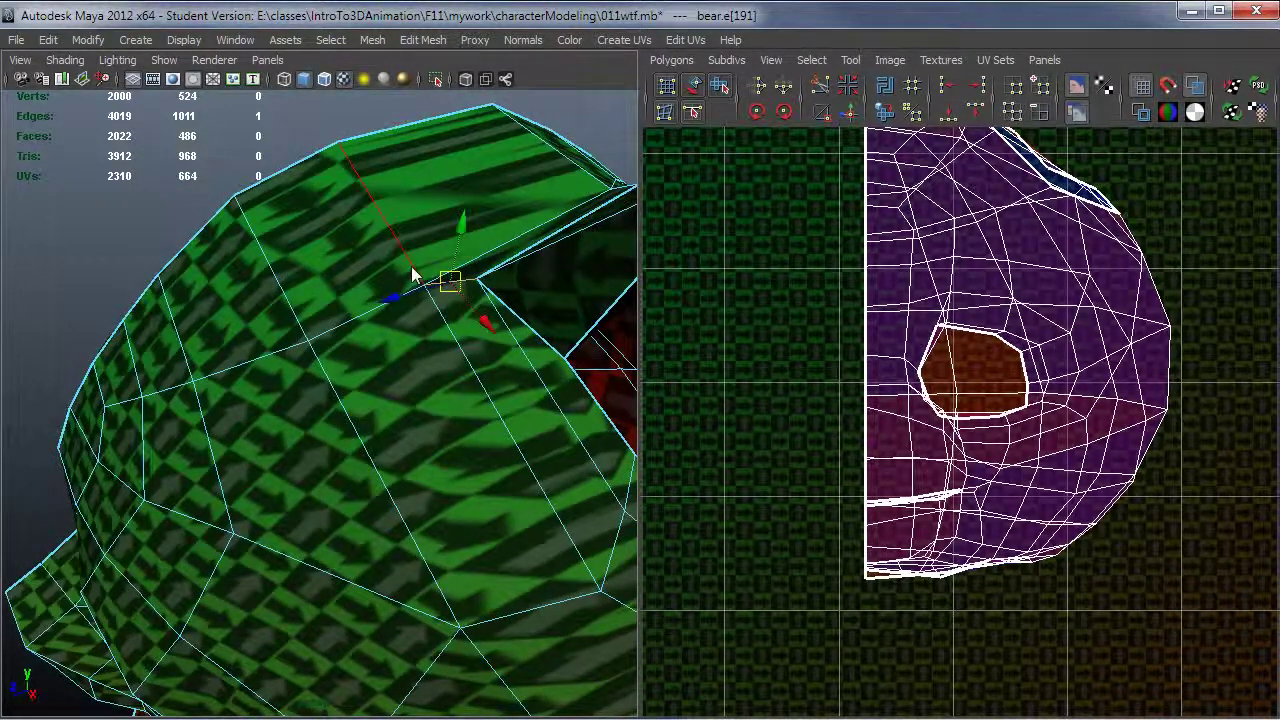
left_click(411, 270, "shift")
left_click_drag(411, 270, 417, 363, "alt")
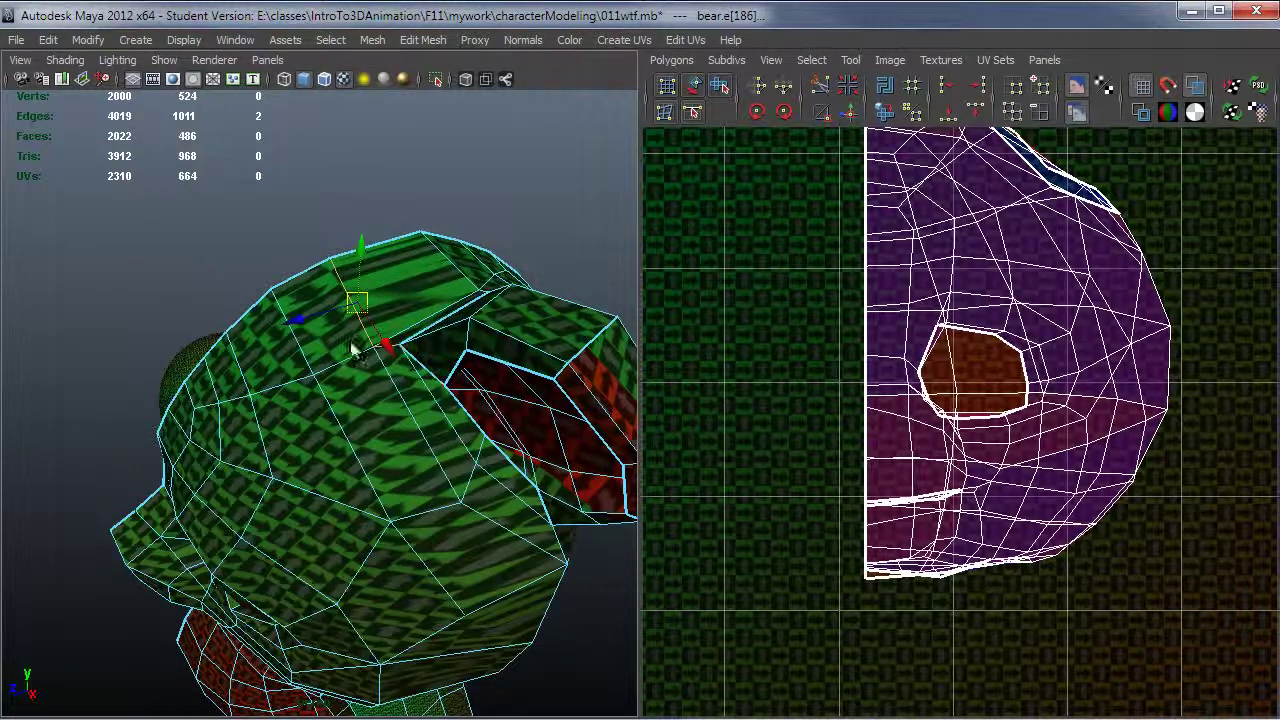
left_click(823, 88)
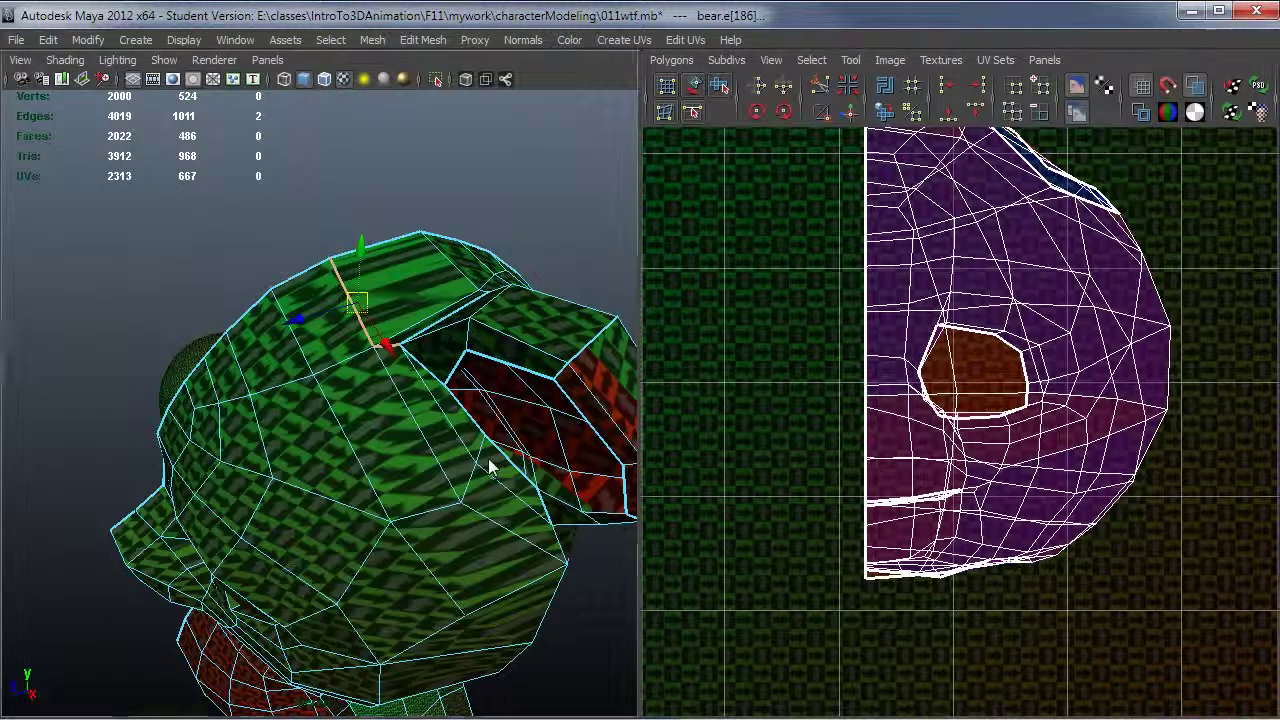
Step: Select the four edges running from the ear's back corner to the centre line at the back of the head, and cut the UVs there
left_click_drag(488, 460, 171, 337, "alt")
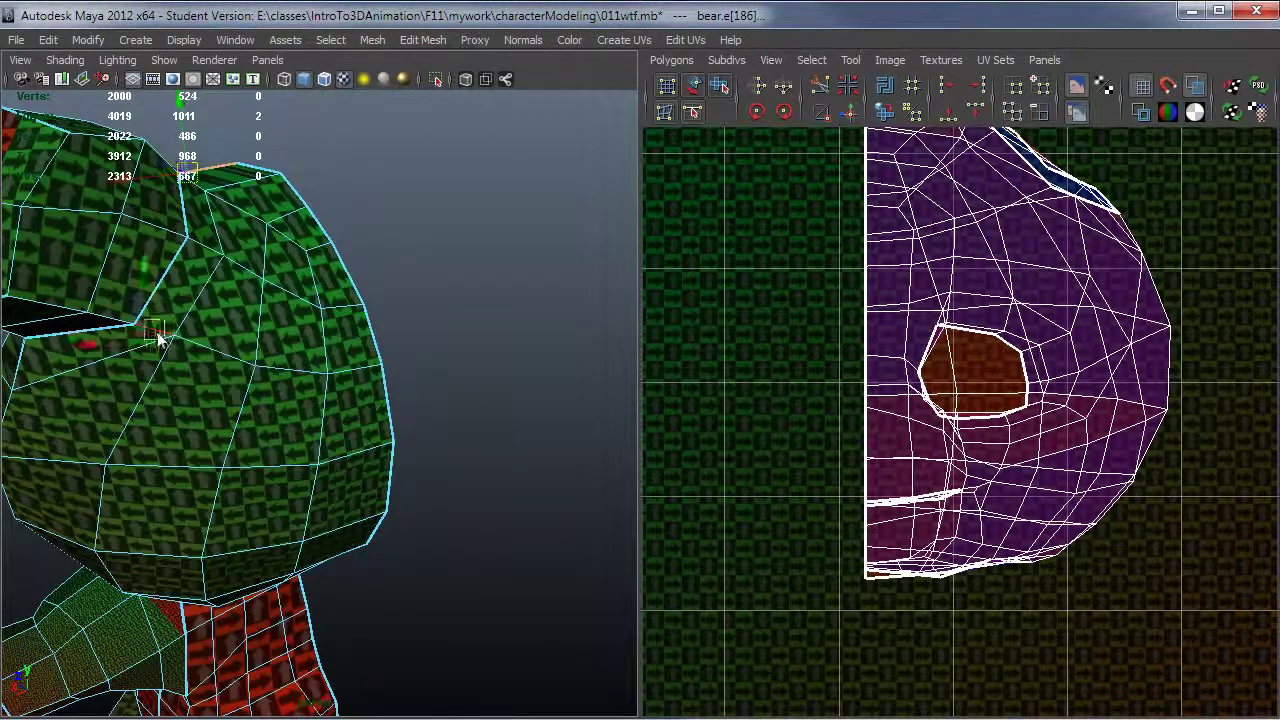
left_click(186, 343)
double_click(200, 350)
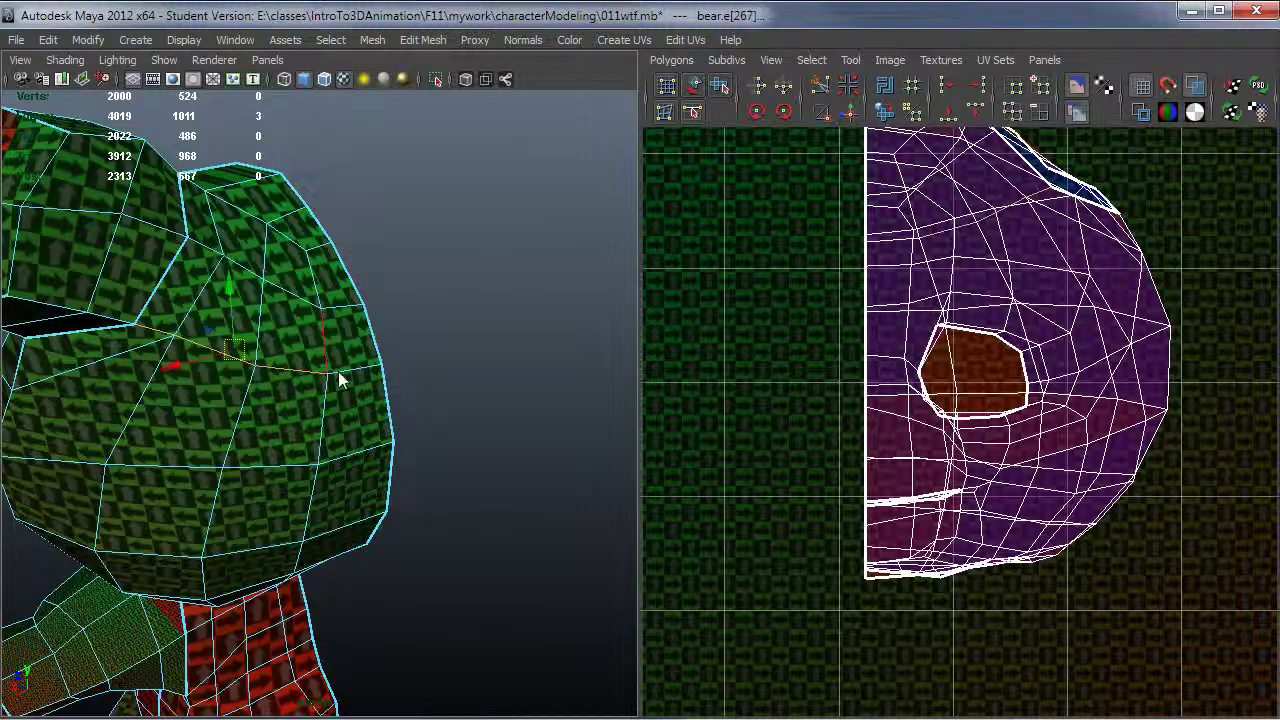
left_click(820, 89)
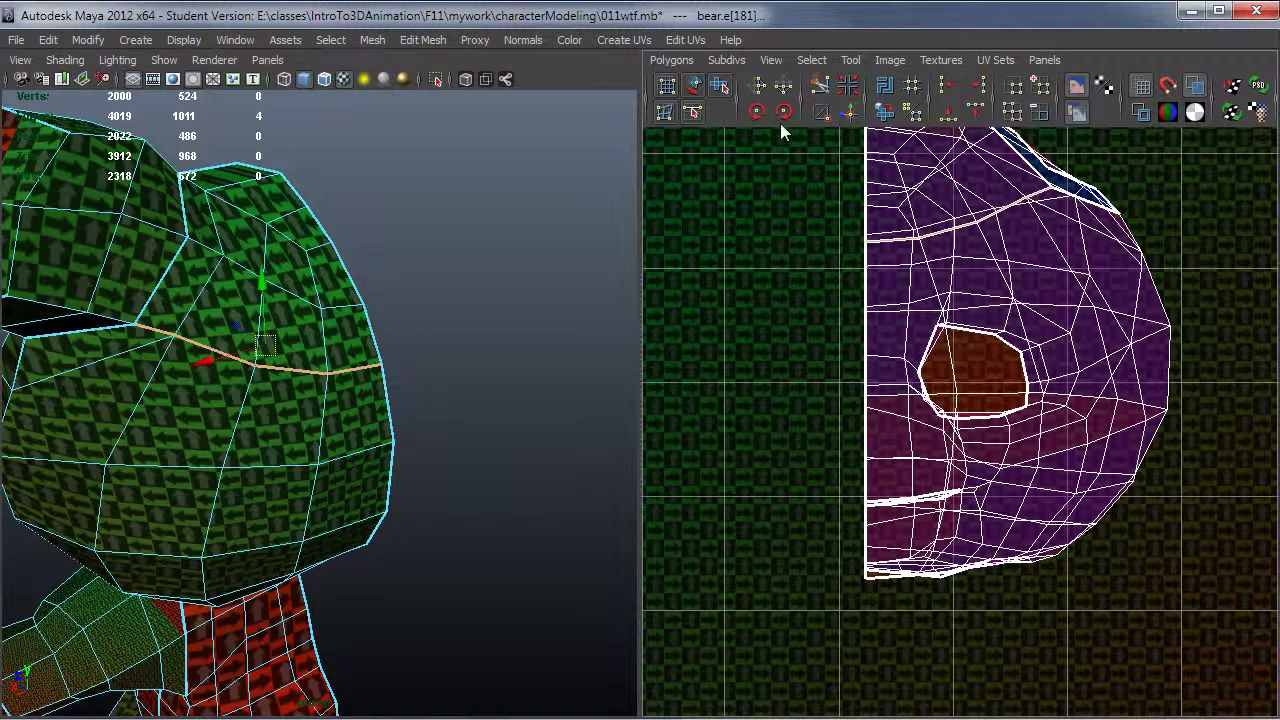
Step: Examine the head's new seams and the checker stretching on its side, back and face
right_click_drag(460, 386, 231, 390, "alt")
left_click_drag(231, 390, 387, 416, "alt")
left_click_drag(356, 462, 414, 451, "alt")
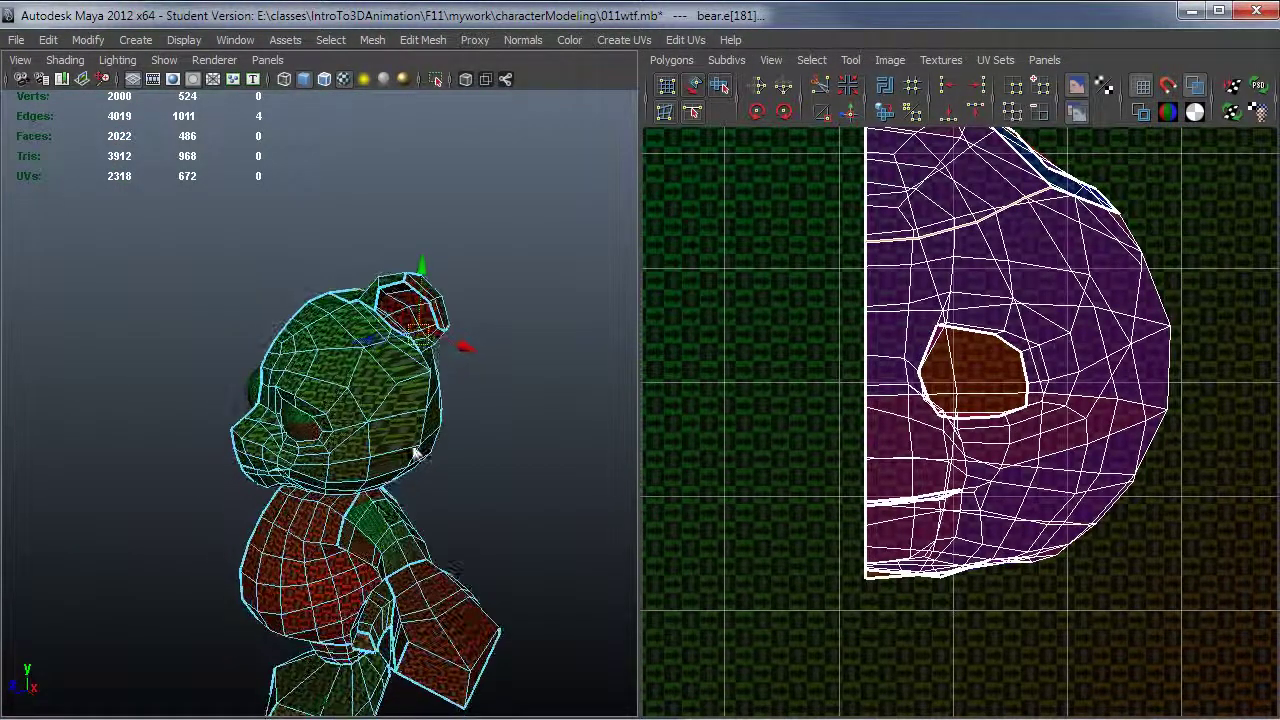
left_click_drag(380, 514, 348, 402, "alt")
right_click_drag(348, 402, 450, 476, "alt")
left_click_drag(450, 477, 360, 506, "alt")
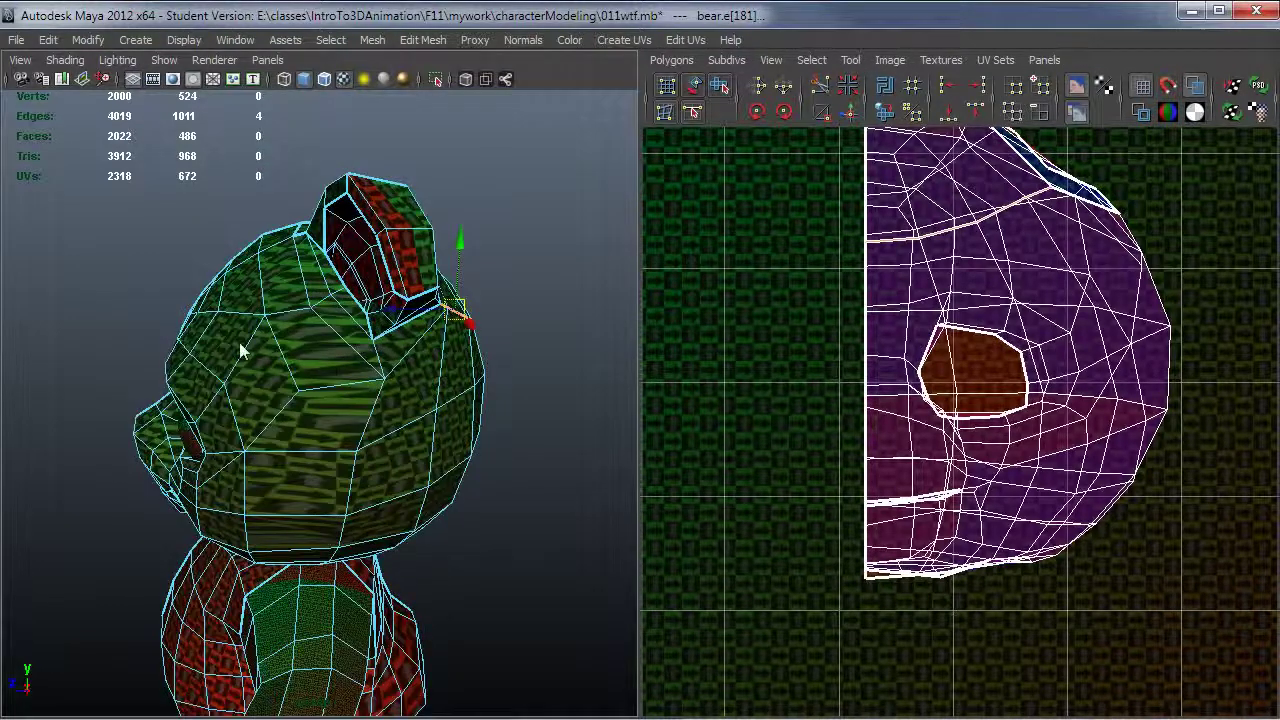
left_click_drag(464, 420, 368, 344, "alt")
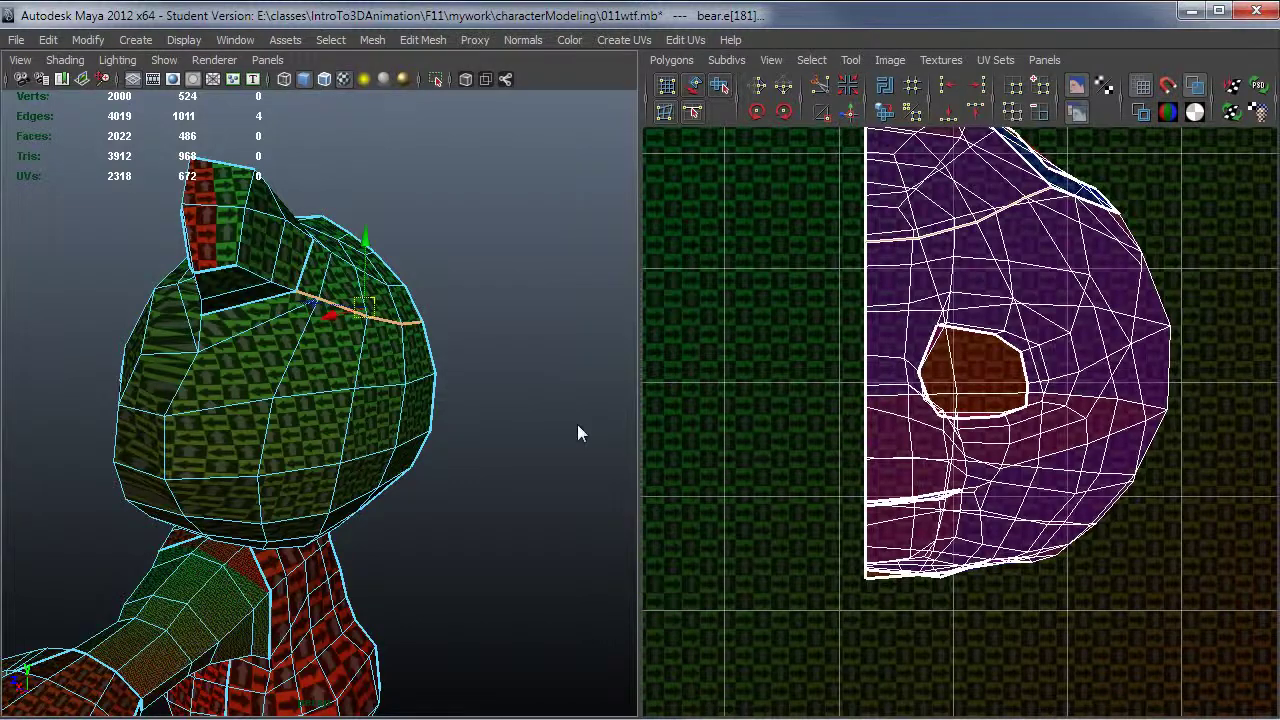
left_click_drag(525, 570, 723, 443, "alt")
left_click_drag(551, 526, 454, 336, "alt")
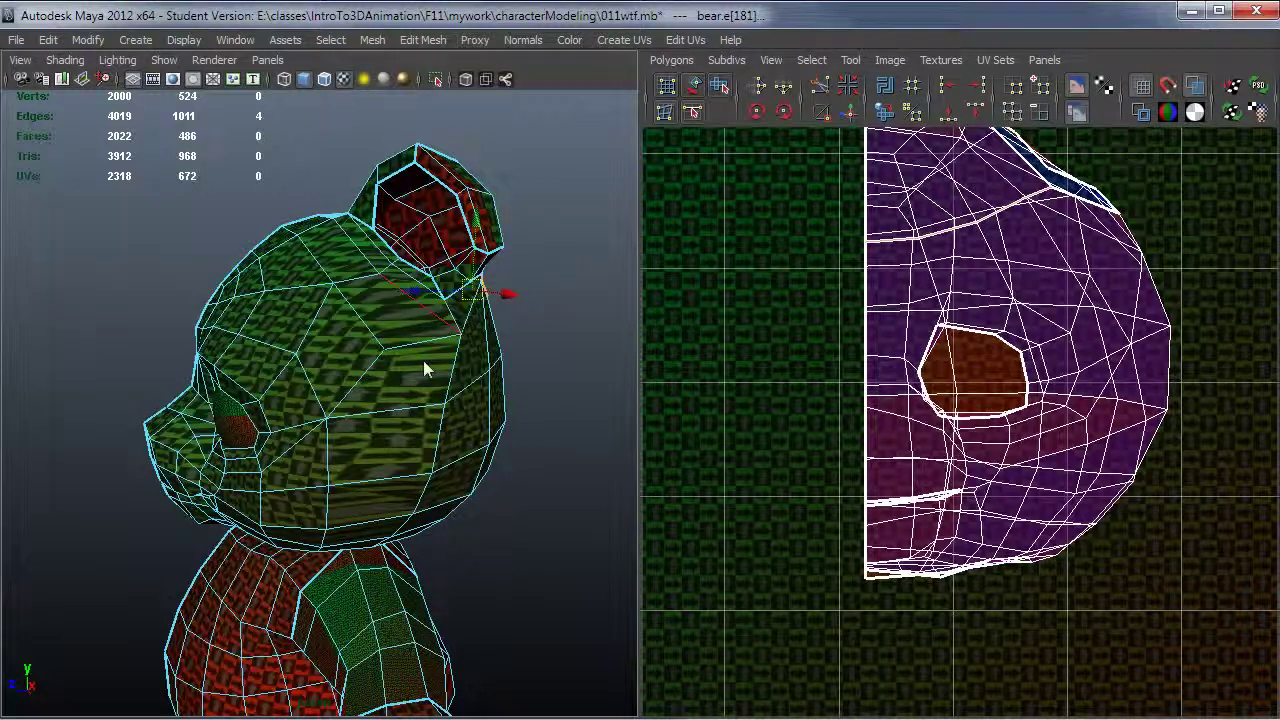
left_click_drag(423, 366, 526, 382, "alt")
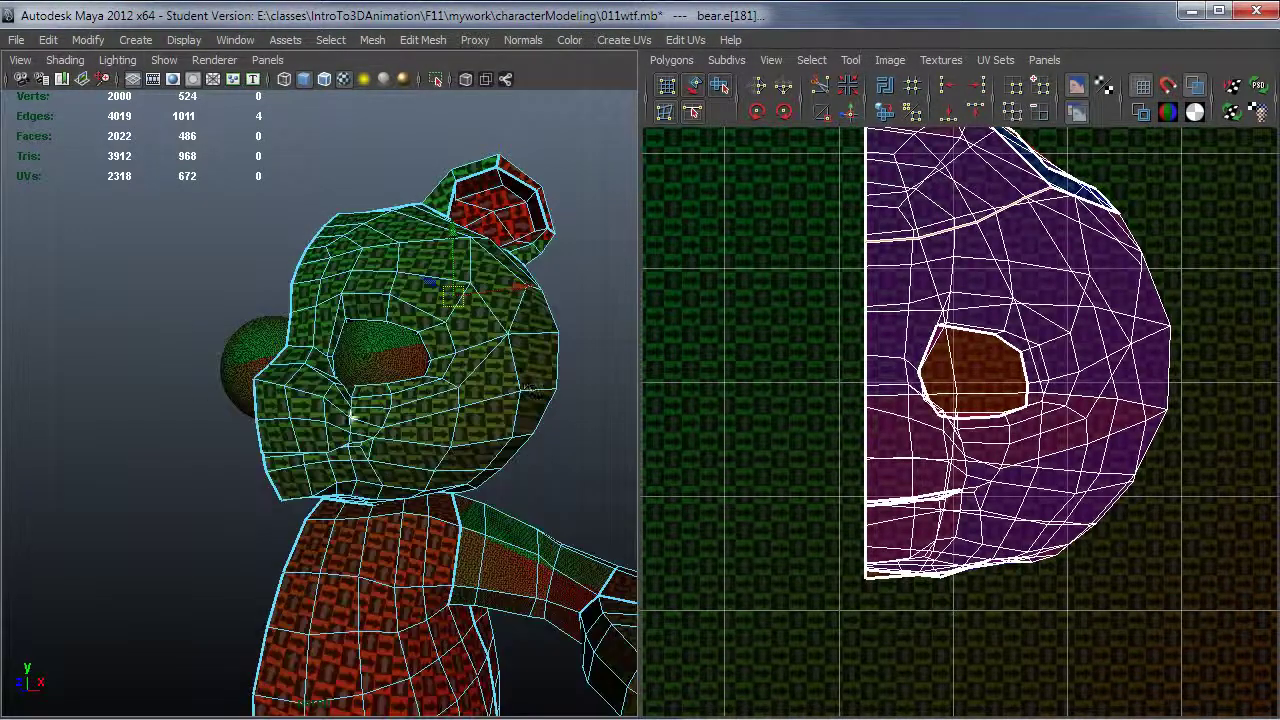
right_click_drag(352, 411, 298, 420, "alt")
left_click_drag(298, 420, 281, 434, "alt")
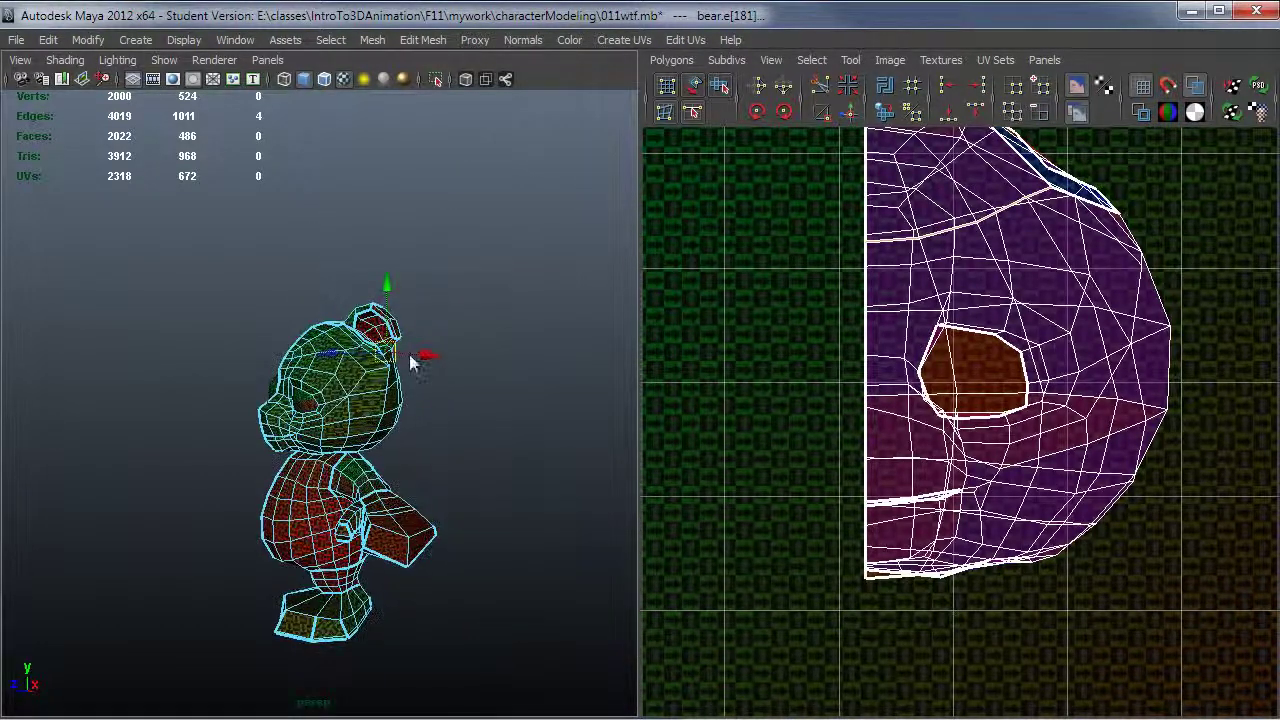
Step: Select the head's whole main UV shell with the face and move it up out of the texture square
right_click_drag(1067, 339, 1187, 295)
left_click(1119, 345)
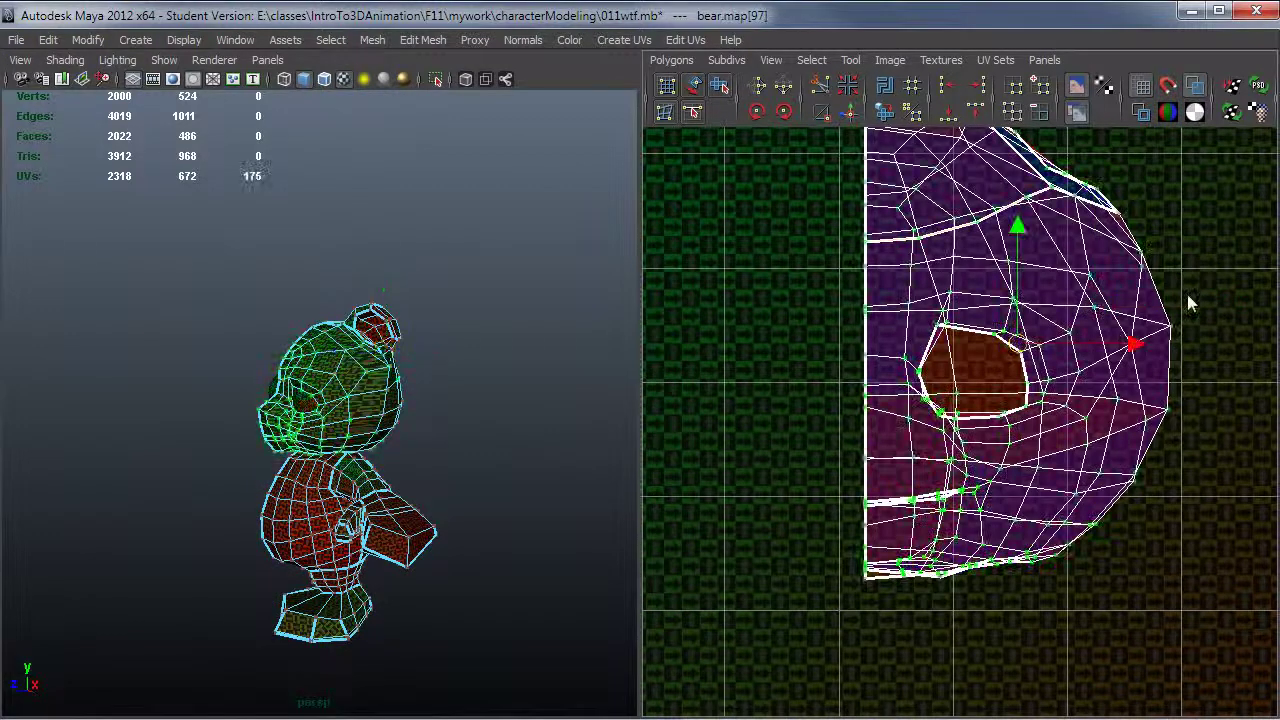
right_click_drag(1188, 355, 1050, 355, "alt")
middle_click_drag(1050, 355, 1034, 389, "alt")
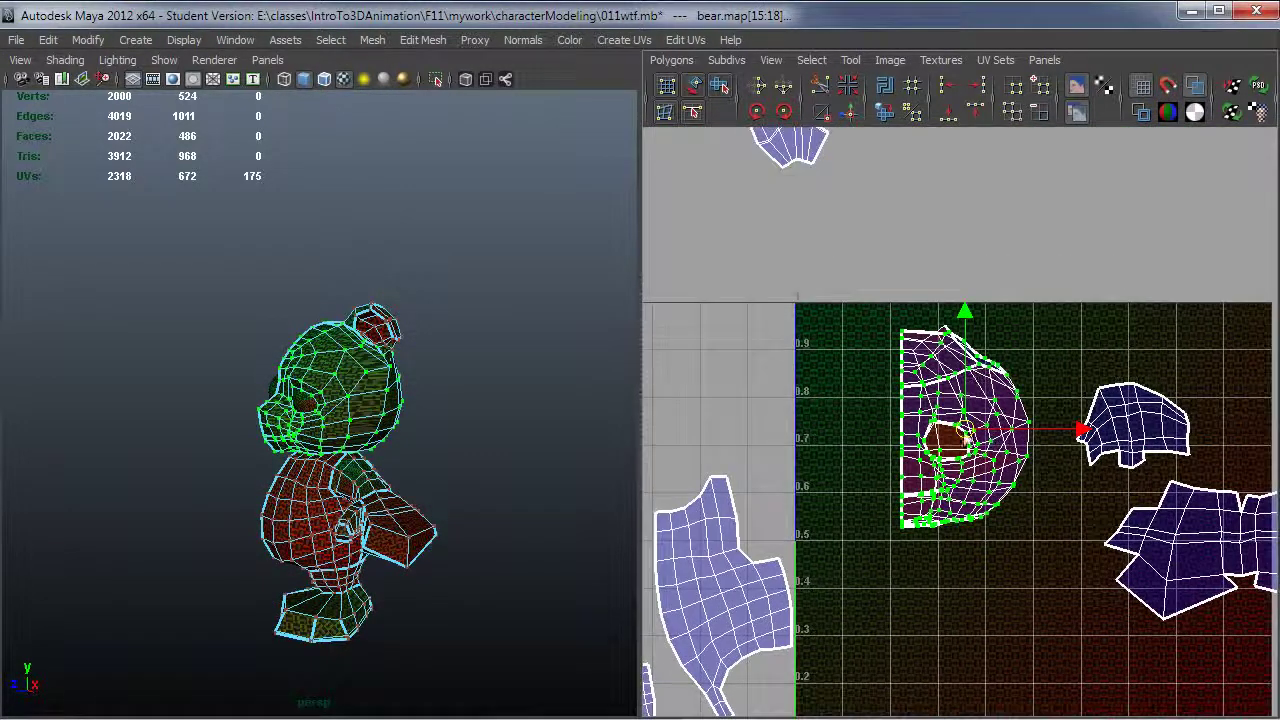
left_click_drag(965, 434, 1010, 257)
scroll(954, 437, "down", 2)
Step: Unfold the head's main UV shell and check the flattened layout against the model
left_click(887, 113)
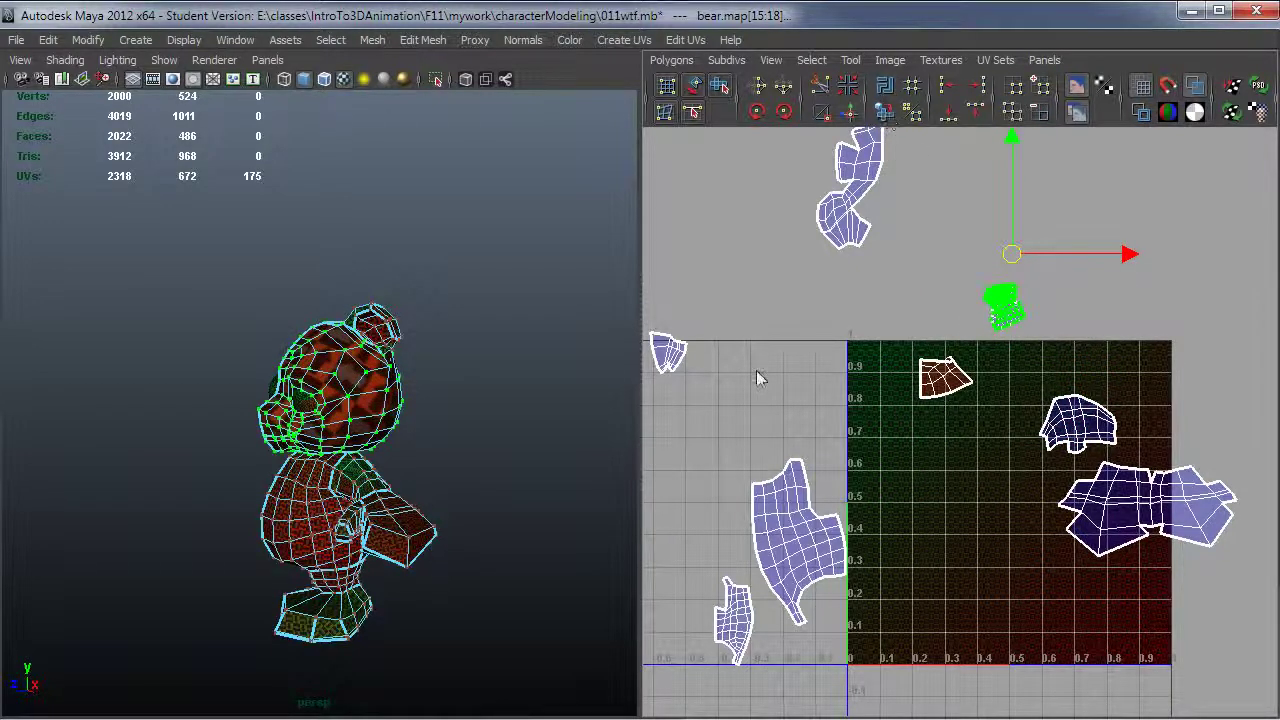
right_click_drag(757, 378, 1100, 380, "alt")
middle_click_drag(980, 348, 813, 630, "alt")
right_click_drag(813, 630, 1197, 514, "alt")
middle_click_drag(655, 515, 817, 511, "alt")
right_click_drag(817, 511, 1130, 530, "alt")
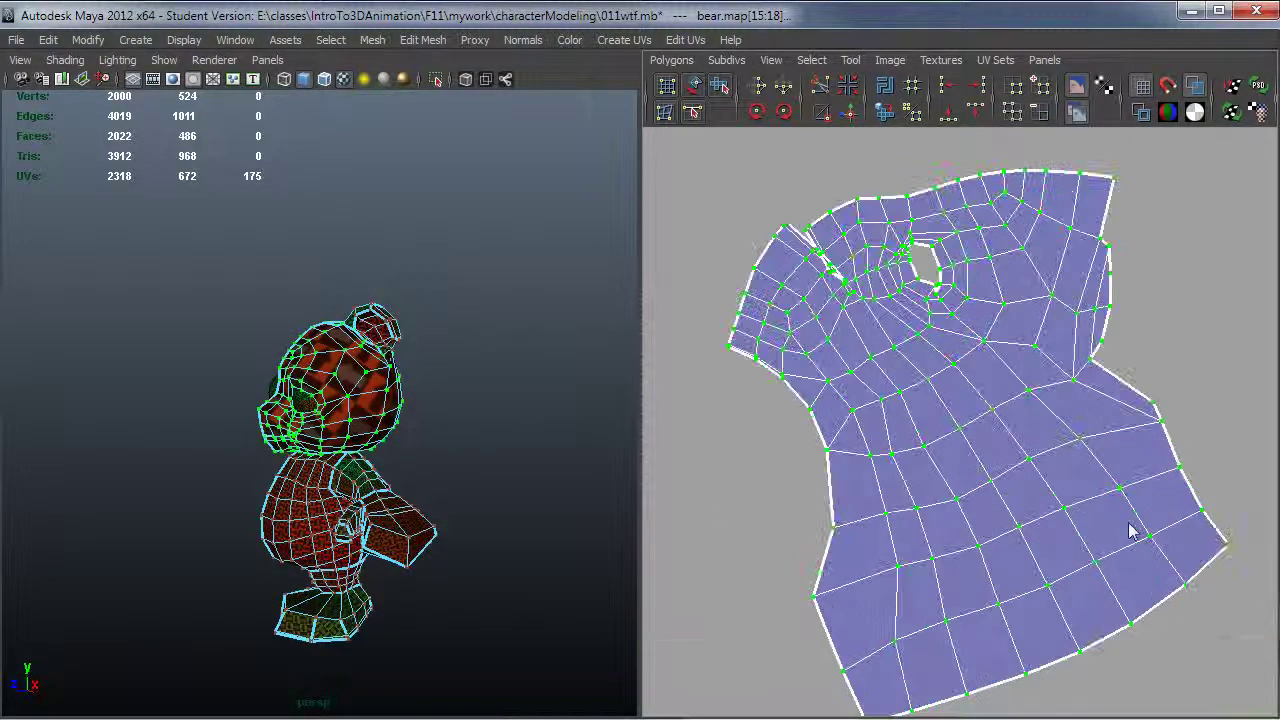
left_click_drag(384, 490, 227, 485, "alt")
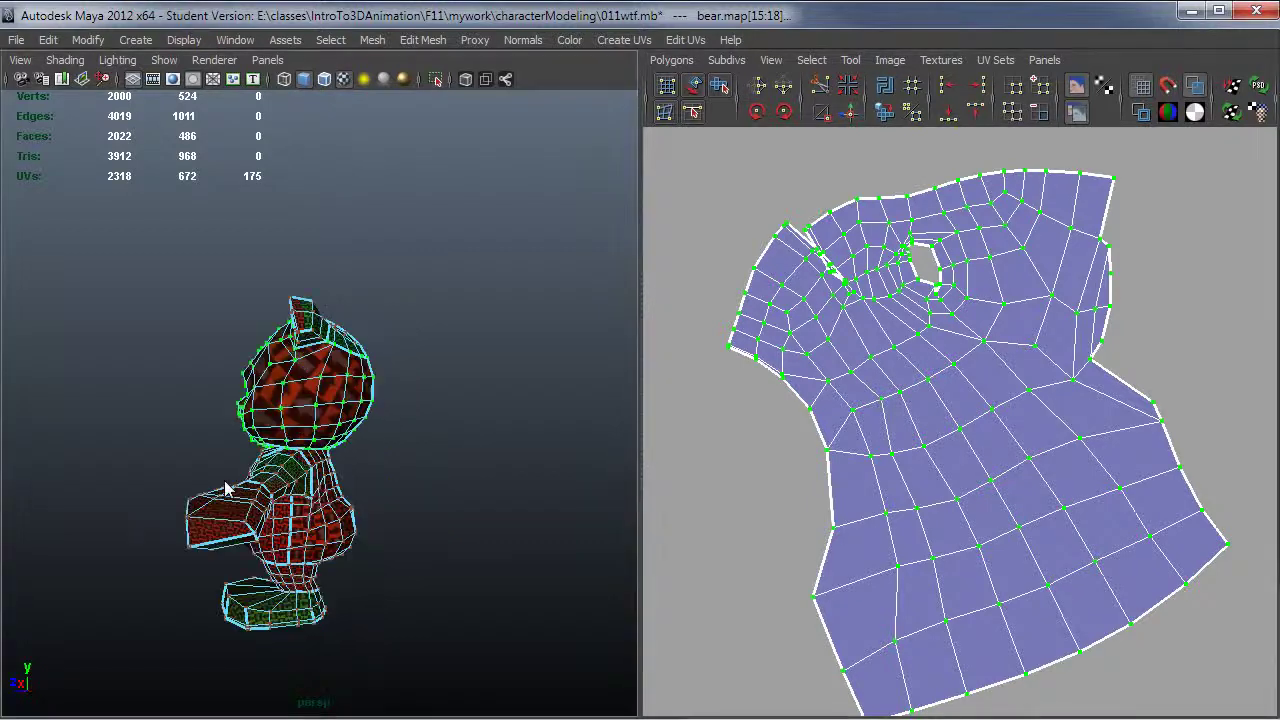
Step: Scale up the head's unfolded UV shell
right_click_drag(227, 485, 487, 488, "alt")
left_click_drag(442, 494, 550, 516, "alt")
right_click_drag(1140, 513, 988, 457, "alt")
scroll(990, 462, "down", 3)
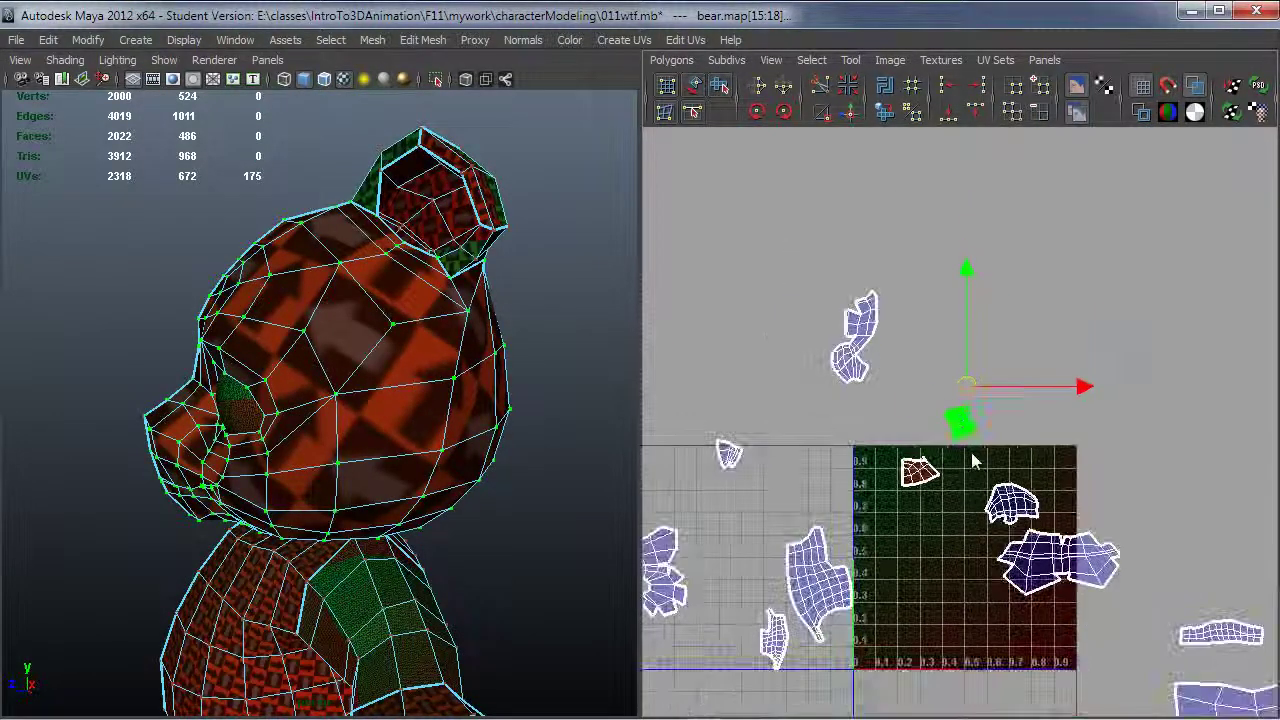
left_click_drag(960, 423, 1262, 414)
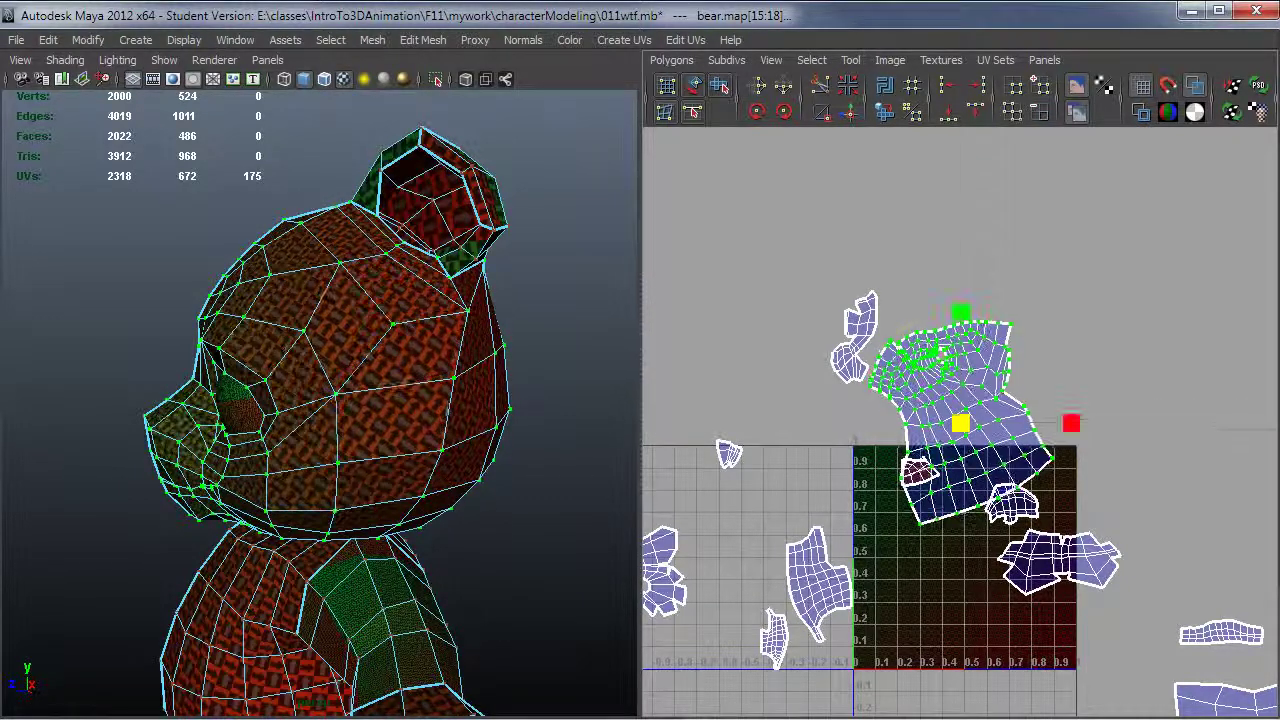
Step: Rotate the head's UV shell so the checker arrows run upright on the face, and place it just above the texture square
key("e")
left_click_drag(1042, 353, 947, 346)
key("w")
left_click_drag(979, 424, 1040, 381)
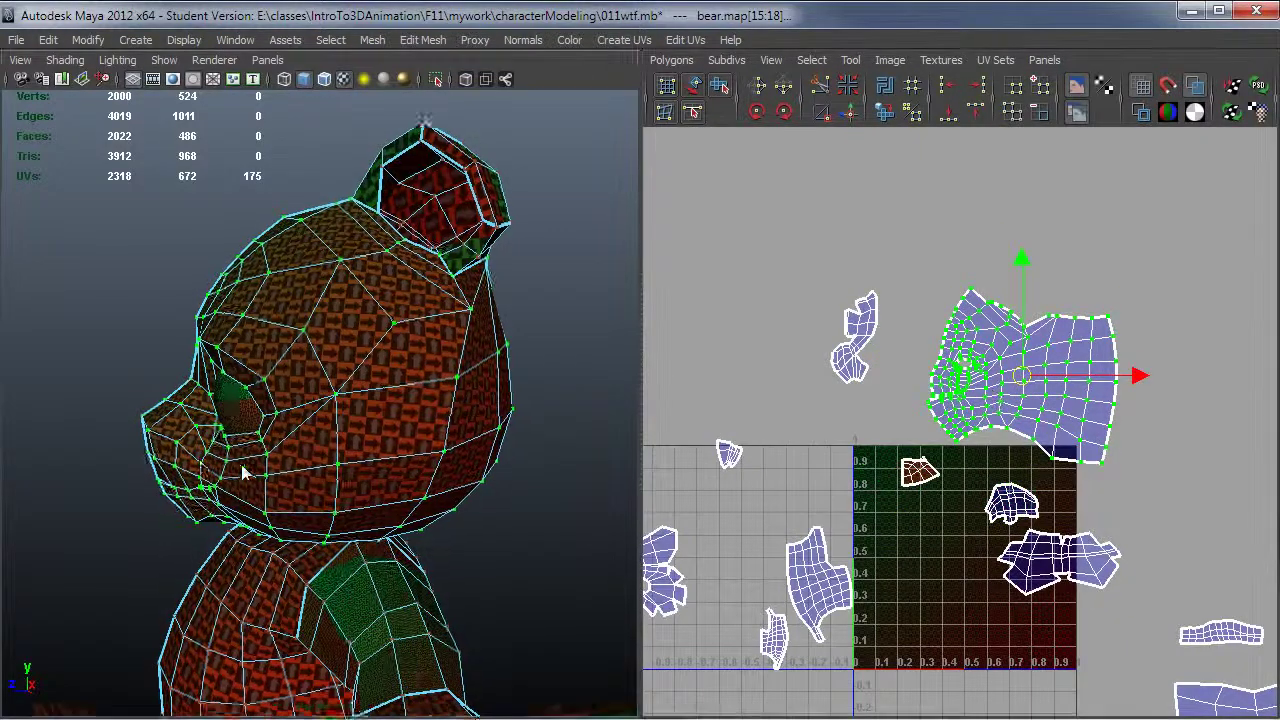
Step: Examine the checker pattern around the muzzle and the overlapping UVs along the mouth slit in the head's layout
right_click_drag(246, 466, 365, 470, "alt")
left_click_drag(365, 470, 457, 514, "alt")
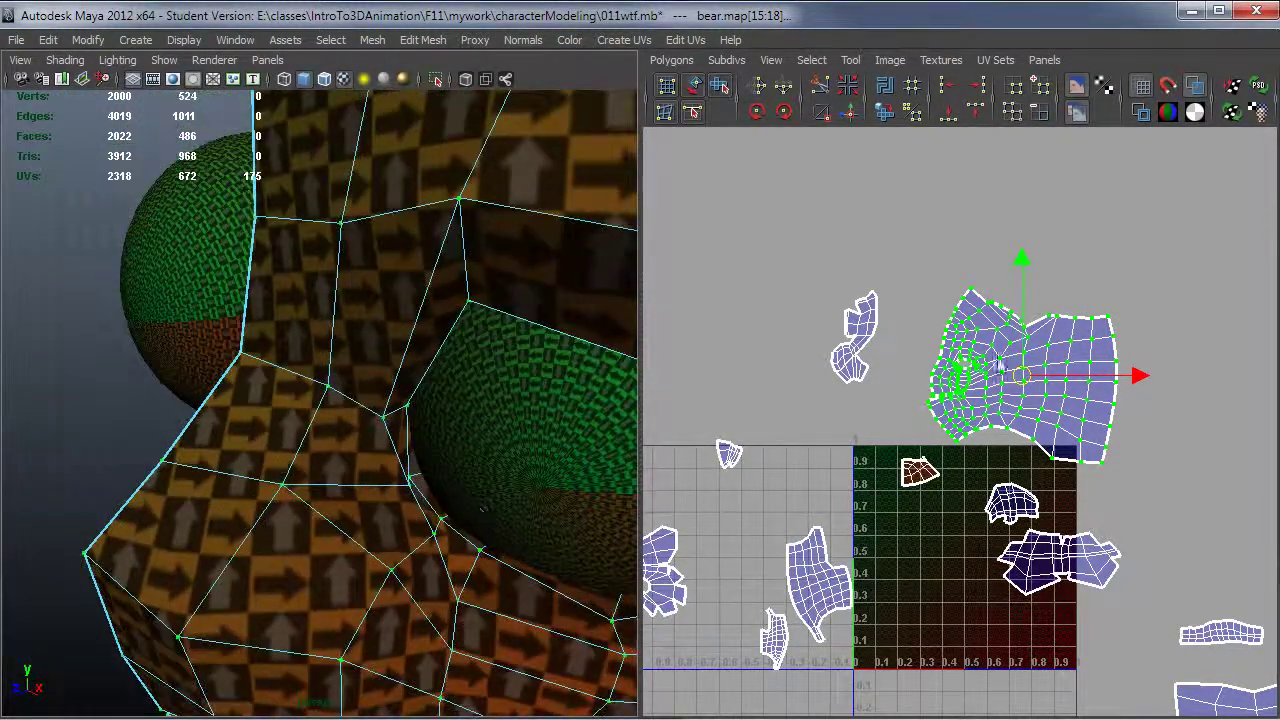
left_click_drag(582, 520, 502, 486, "alt")
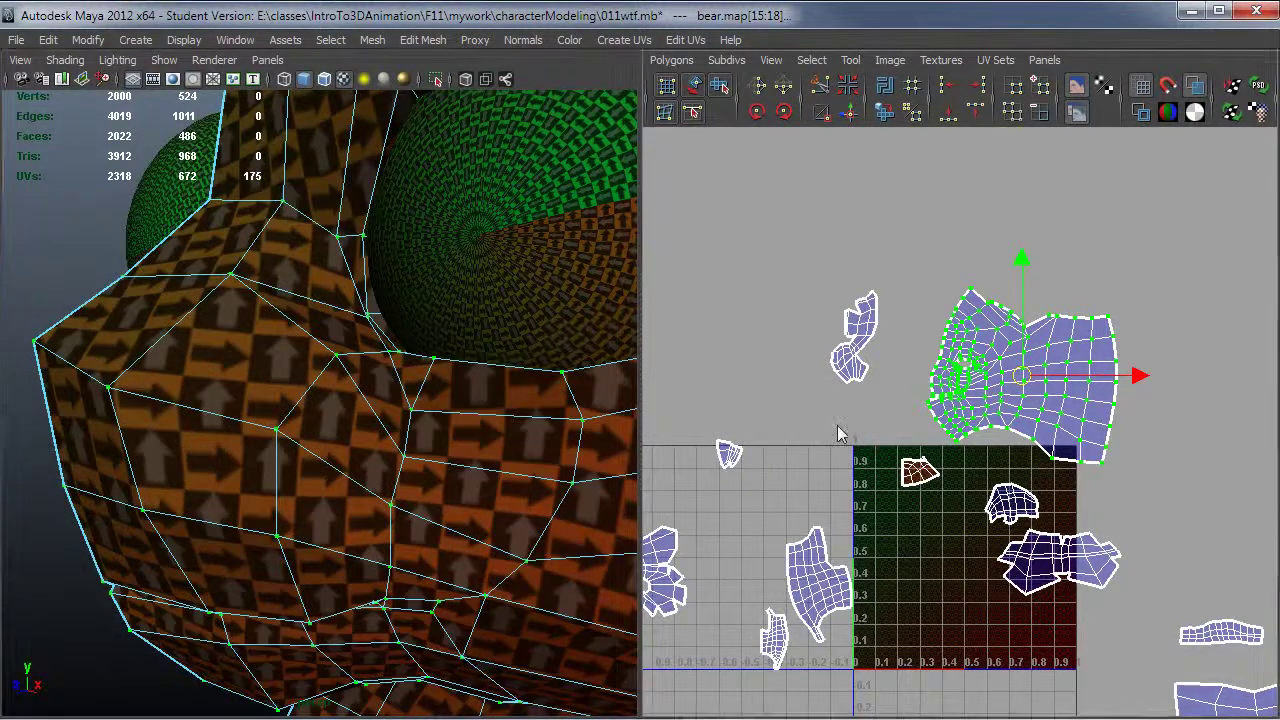
right_click_drag(840, 434, 1268, 466, "alt")
middle_click_drag(980, 410, 986, 526, "alt")
right_click_drag(838, 525, 1262, 530, "alt")
right_click_drag(810, 505, 1060, 501, "alt")
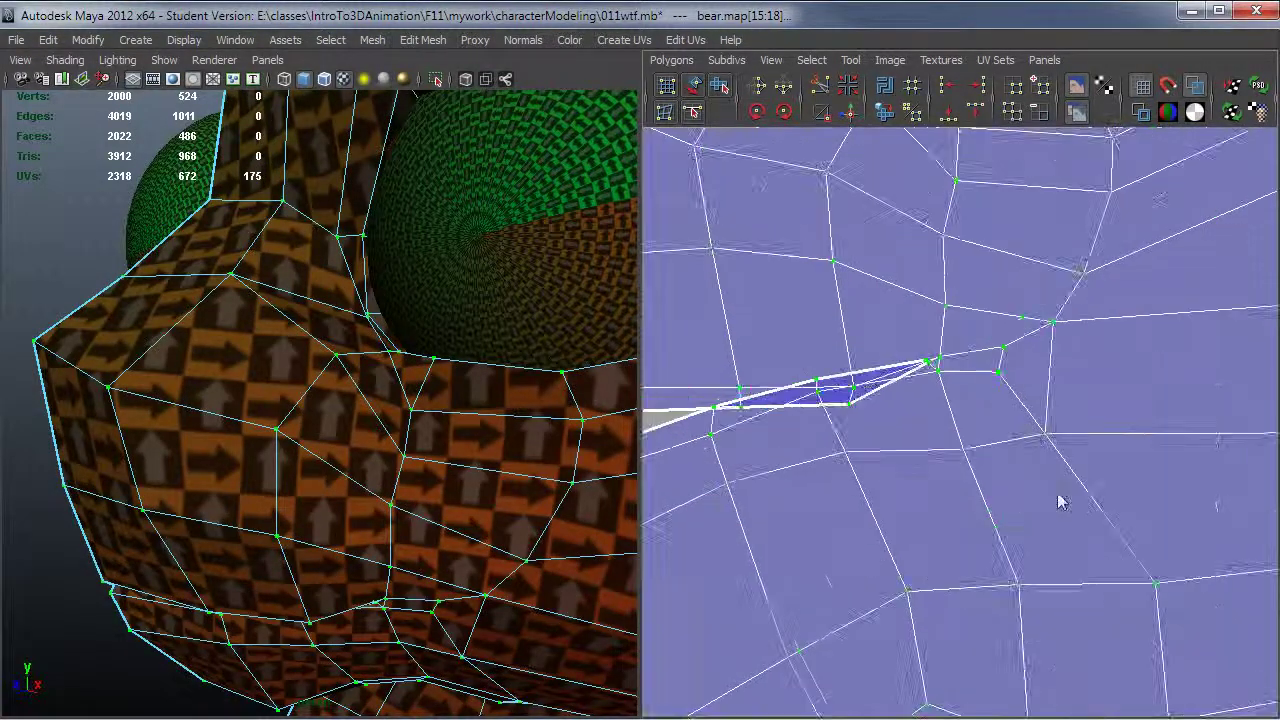
middle_click_drag(951, 507, 1069, 527, "alt")
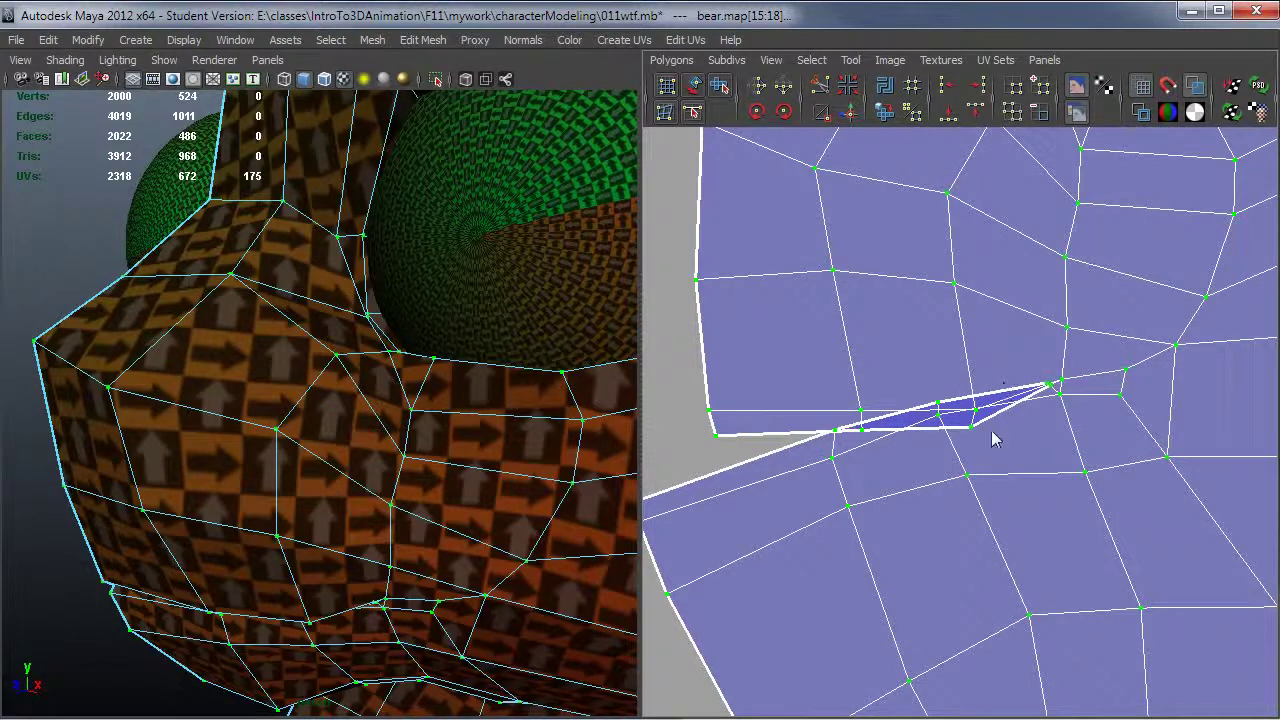
right_click_drag(991, 432, 1095, 477, "alt")
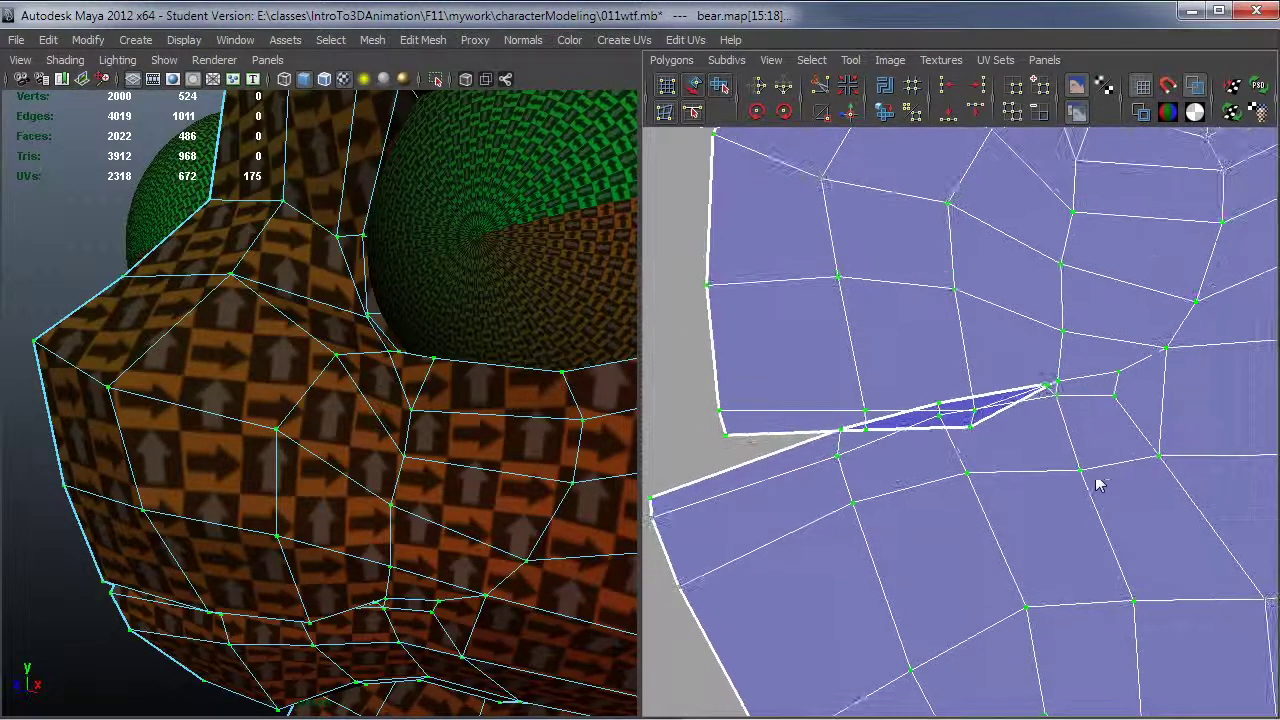
right_click_drag(975, 440, 1006, 434, "alt")
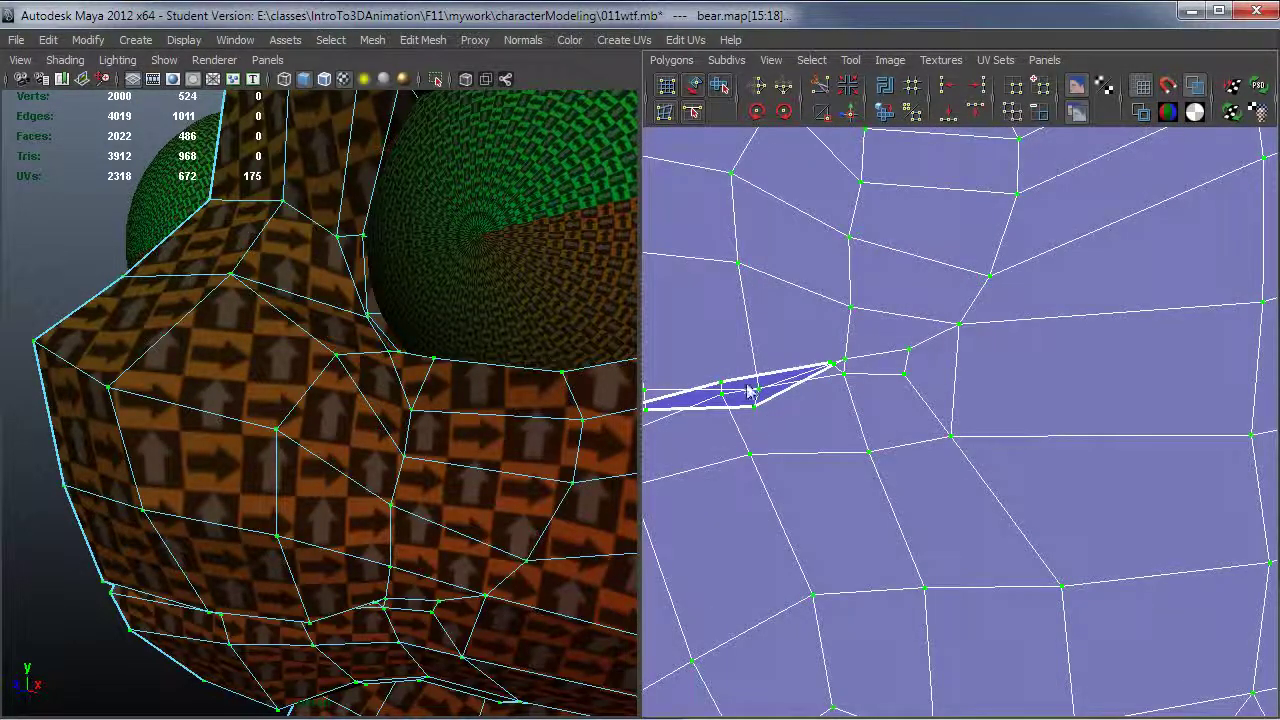
right_click_drag(774, 437, 825, 376, "alt")
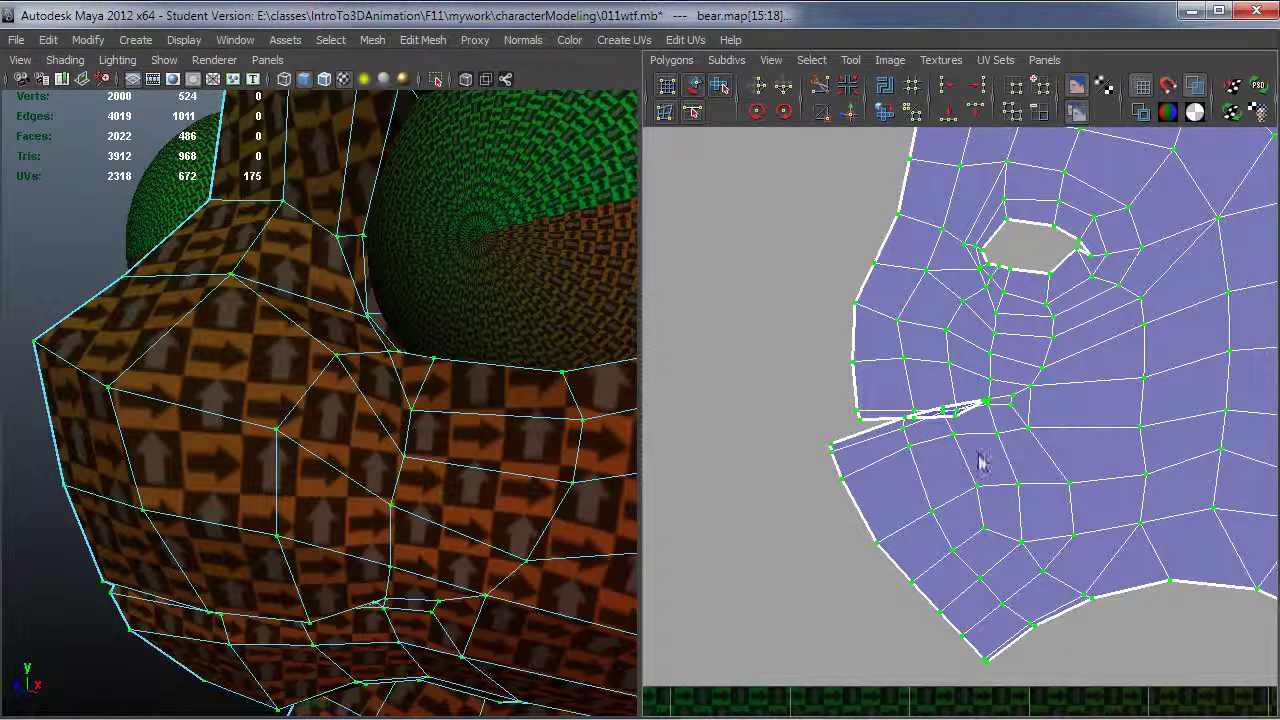
Step: Select the UVs surrounding the mouth slit, trim the outlying ones from the selection and relax them with the Smooth UV tool
left_click_drag(1083, 490, 1076, 490)
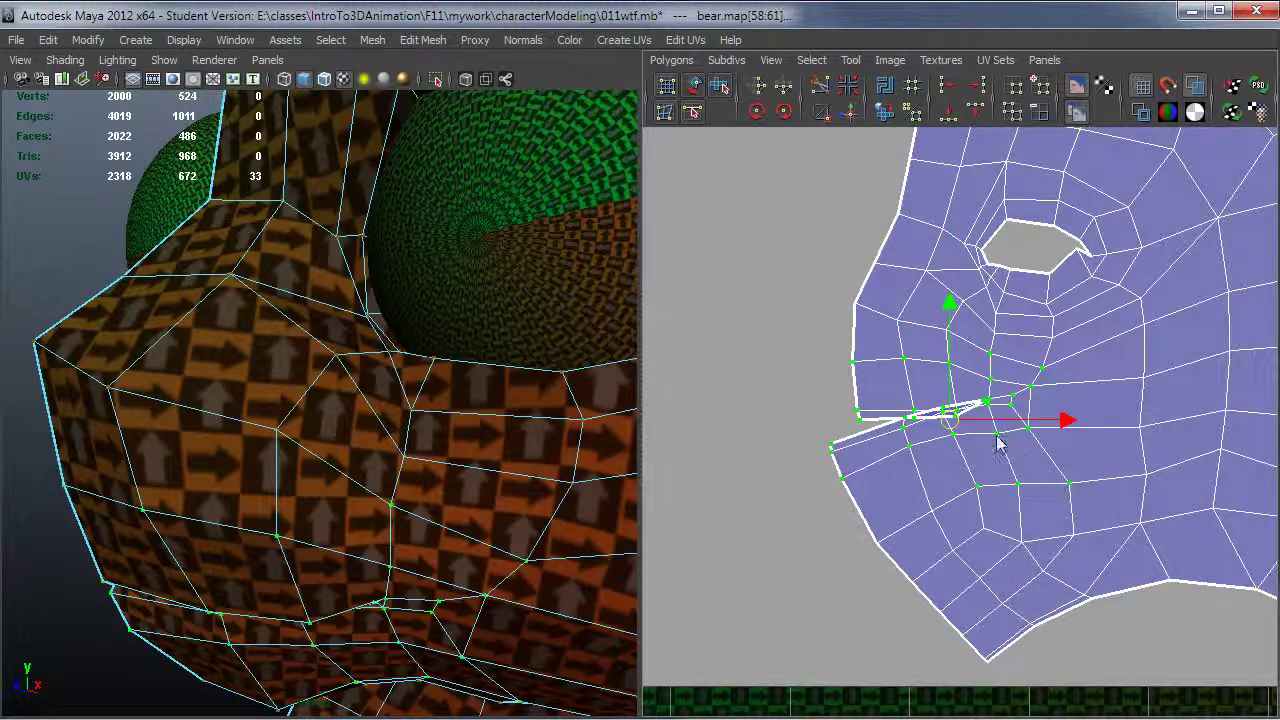
right_click_drag(1072, 454, 1034, 458, "alt")
left_click_drag(967, 465, 1132, 500, "ctrl")
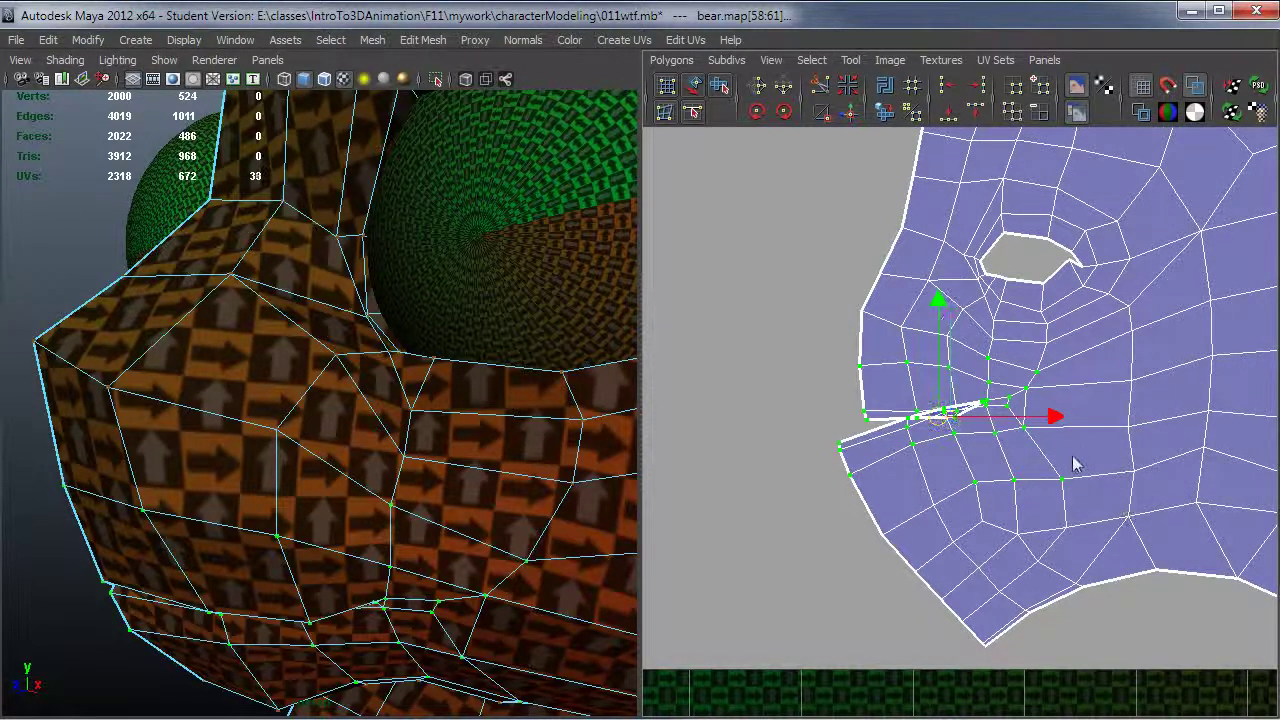
middle_click_drag(1045, 388, 1045, 417, "alt")
left_click_drag(1013, 394, 1060, 407, "ctrl")
right_click_drag(978, 497, 1130, 508, "alt")
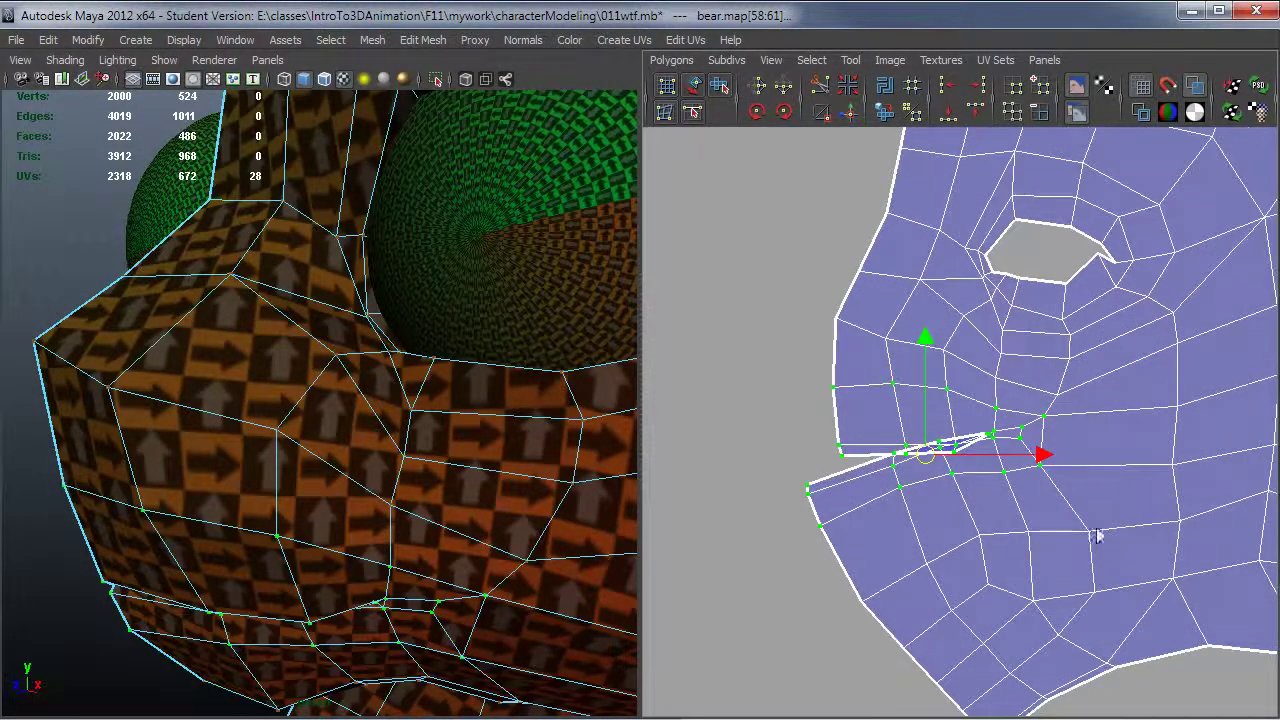
middle_click_drag(1094, 532, 1068, 504, "alt")
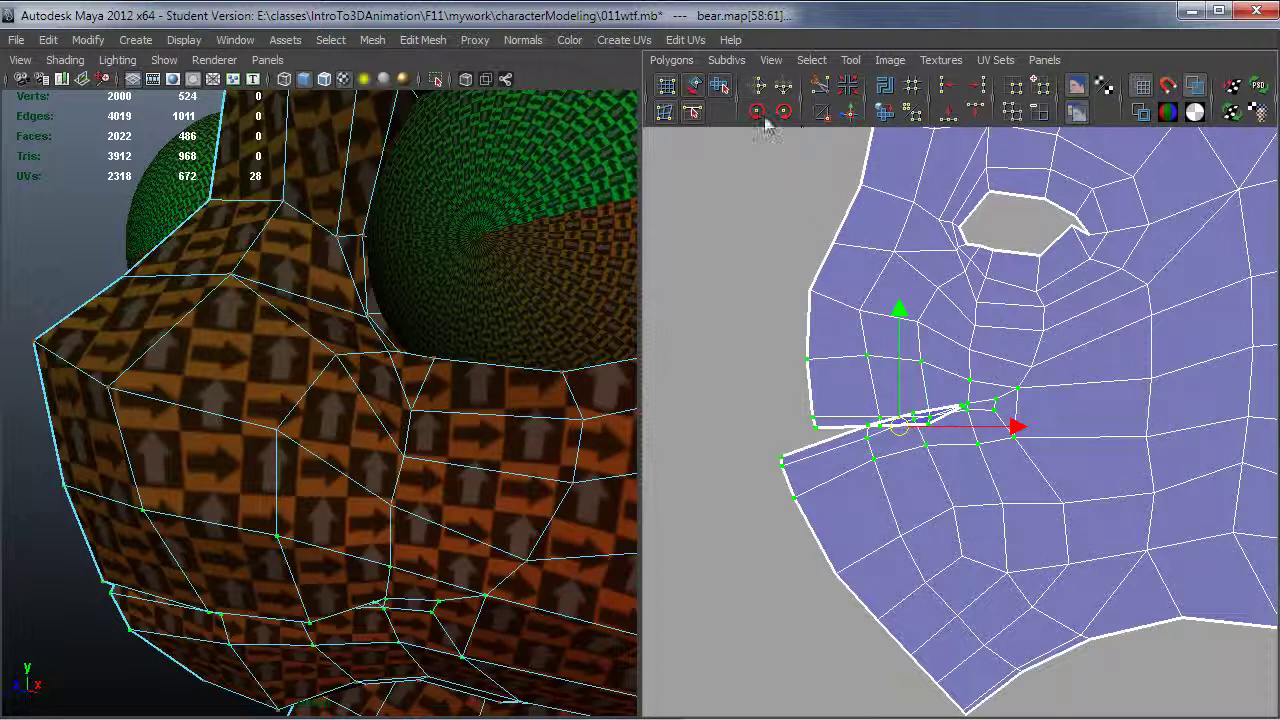
left_click(720, 90)
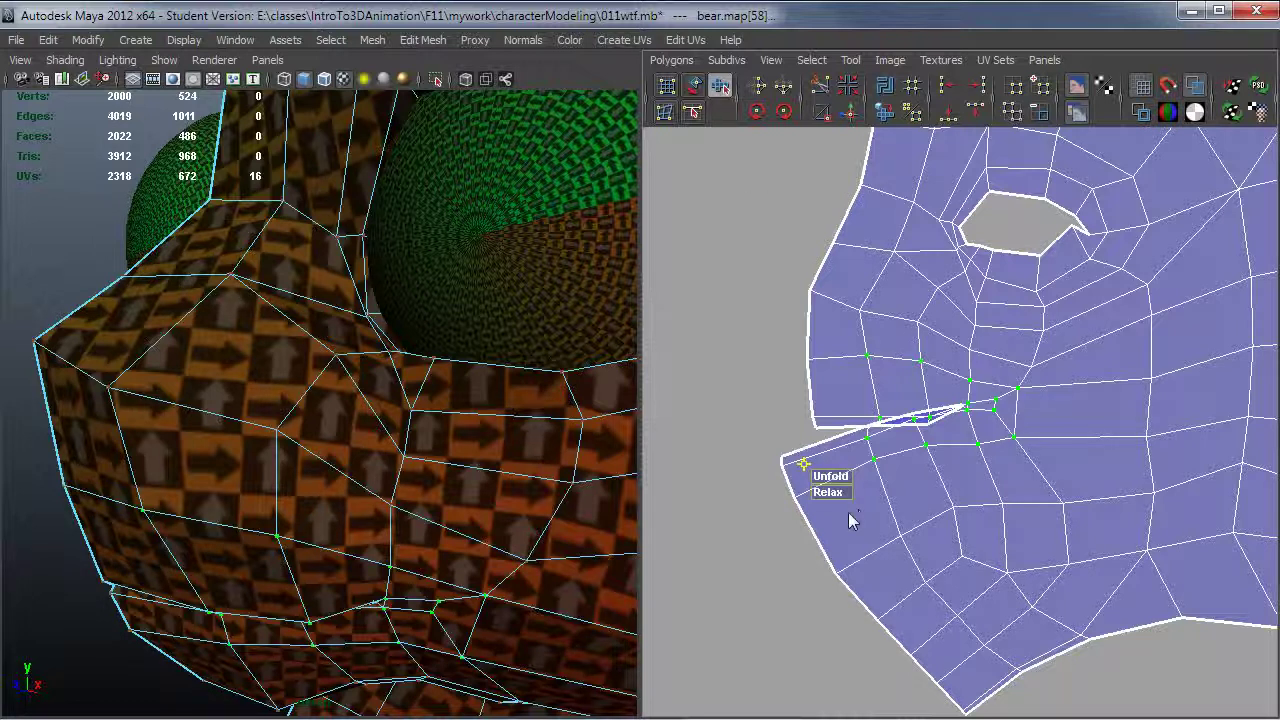
left_click_drag(829, 494, 950, 500)
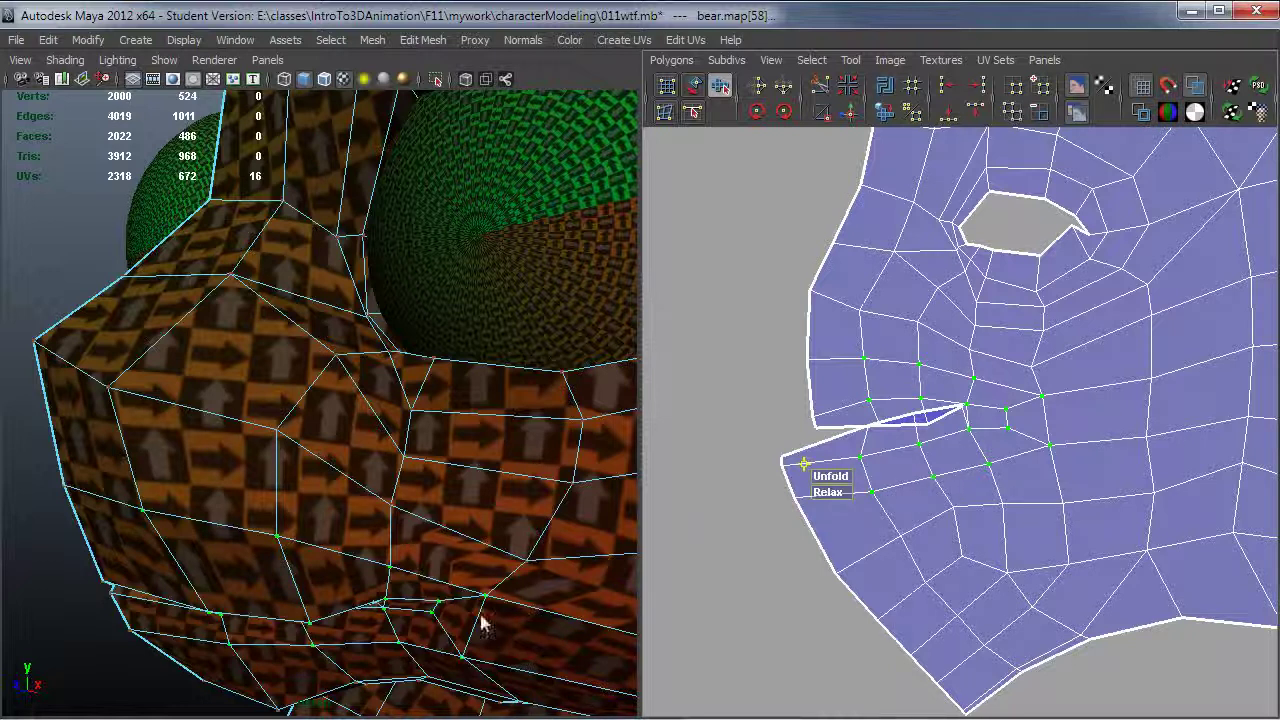
Step: Pull the overlapping border UVs of the upper and lower lip apart to open the mouth slit
left_click_drag(407, 630, 460, 358, "alt")
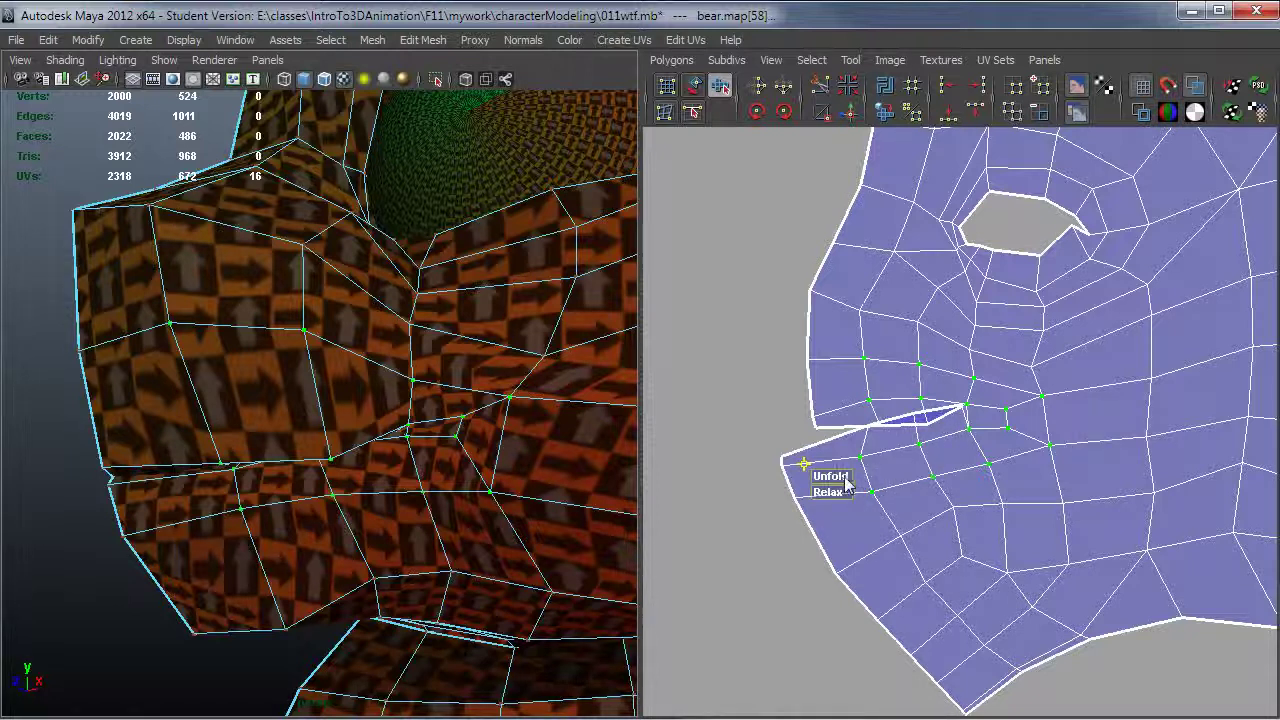
right_click_drag(897, 476, 1141, 524, "alt")
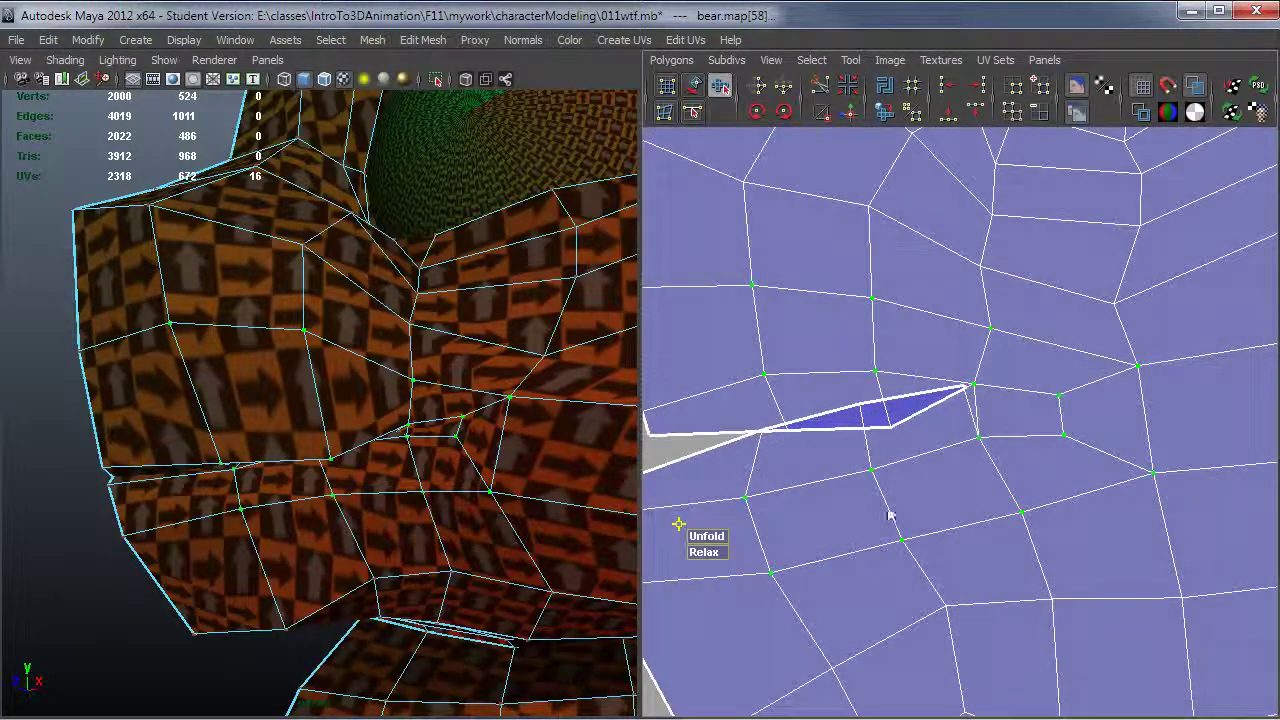
middle_click_drag(887, 511, 951, 484, "alt")
right_click_drag(976, 399, 1052, 398)
left_click(988, 409)
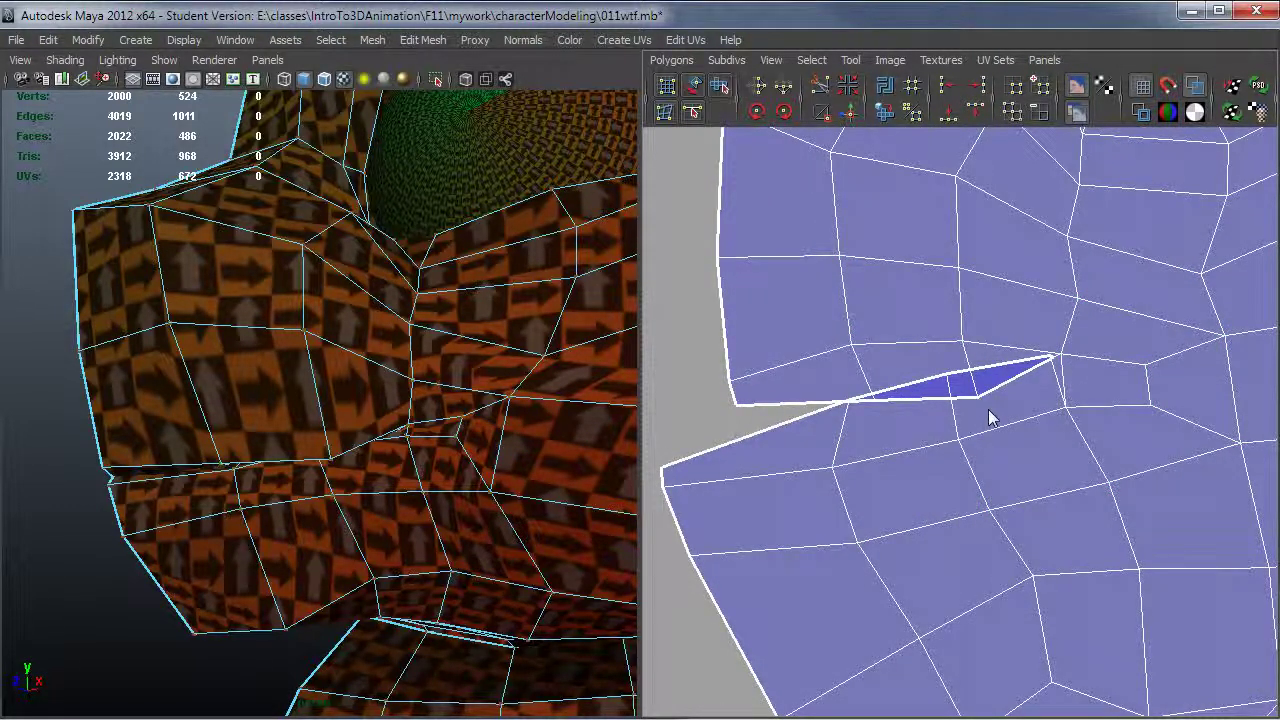
left_click(986, 406)
left_click_drag(977, 405, 950, 391)
left_click(947, 373)
left_click(841, 420)
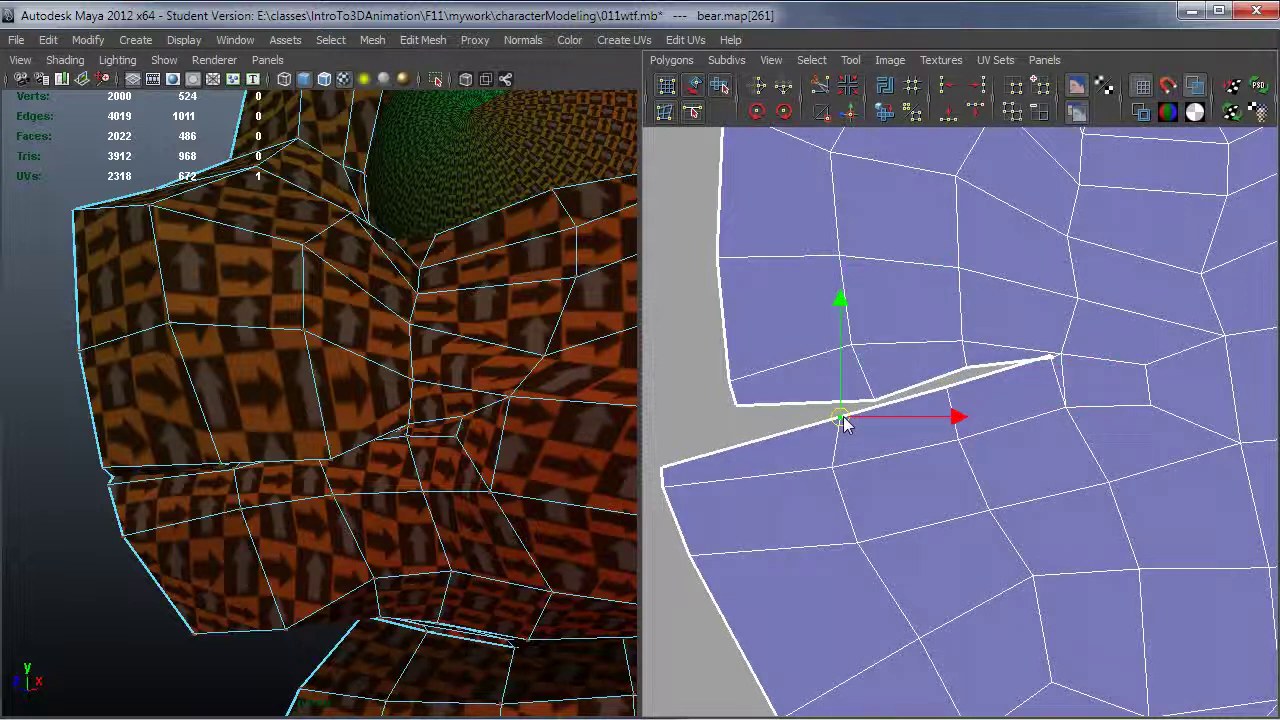
Step: Separate the bunched-up UVs at the inner corner of the mouth so the slit ends with a small gap
right_click_drag(977, 405, 1186, 443, "alt")
left_click(973, 398)
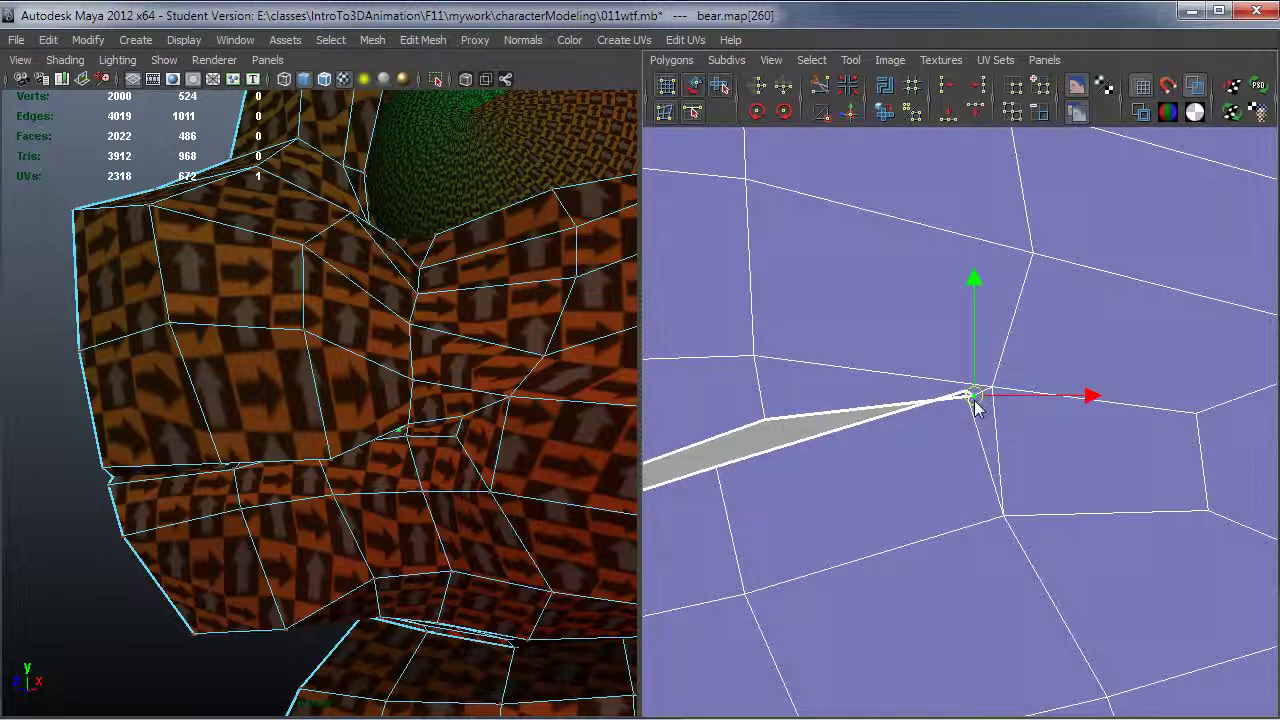
left_click_drag(973, 399, 955, 447)
left_click(962, 392)
left_click(938, 393)
left_click(942, 425)
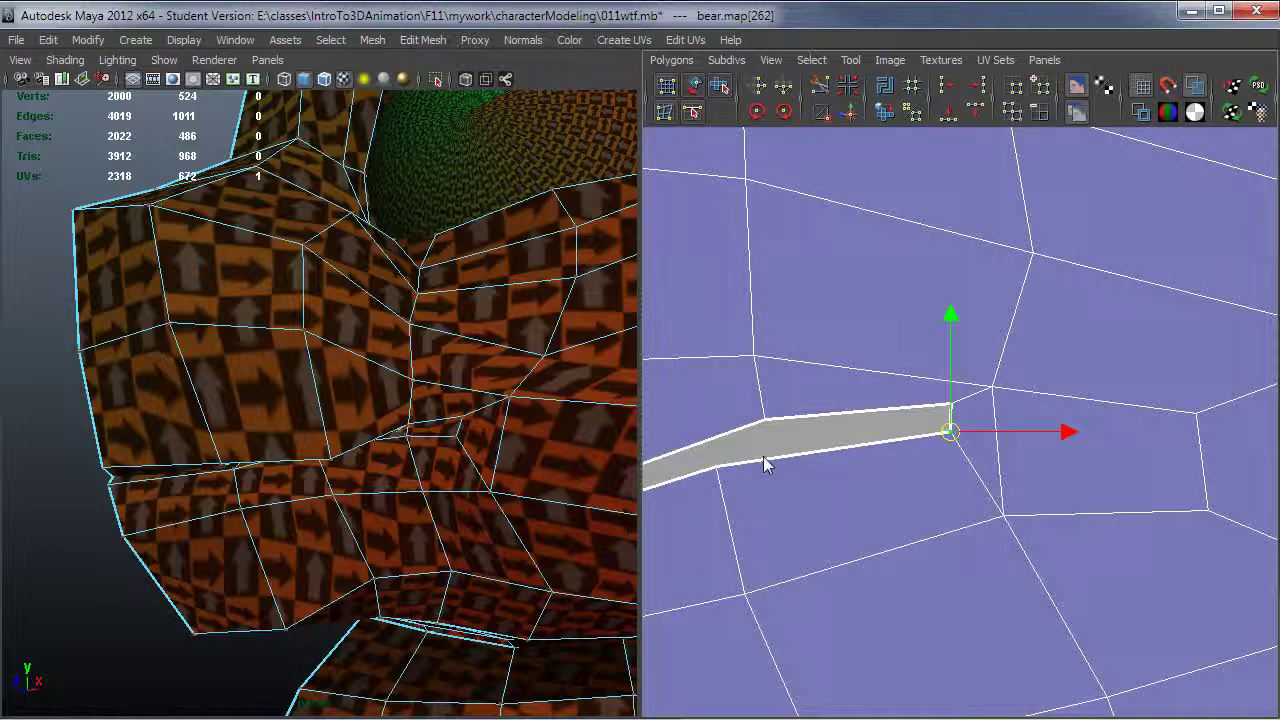
Step: Adjust the upper lip's border UVs one by one to even out the gap along the mouth slit
scroll(877, 460, "down", 3)
middle_click_drag(880, 463, 1065, 453, "alt")
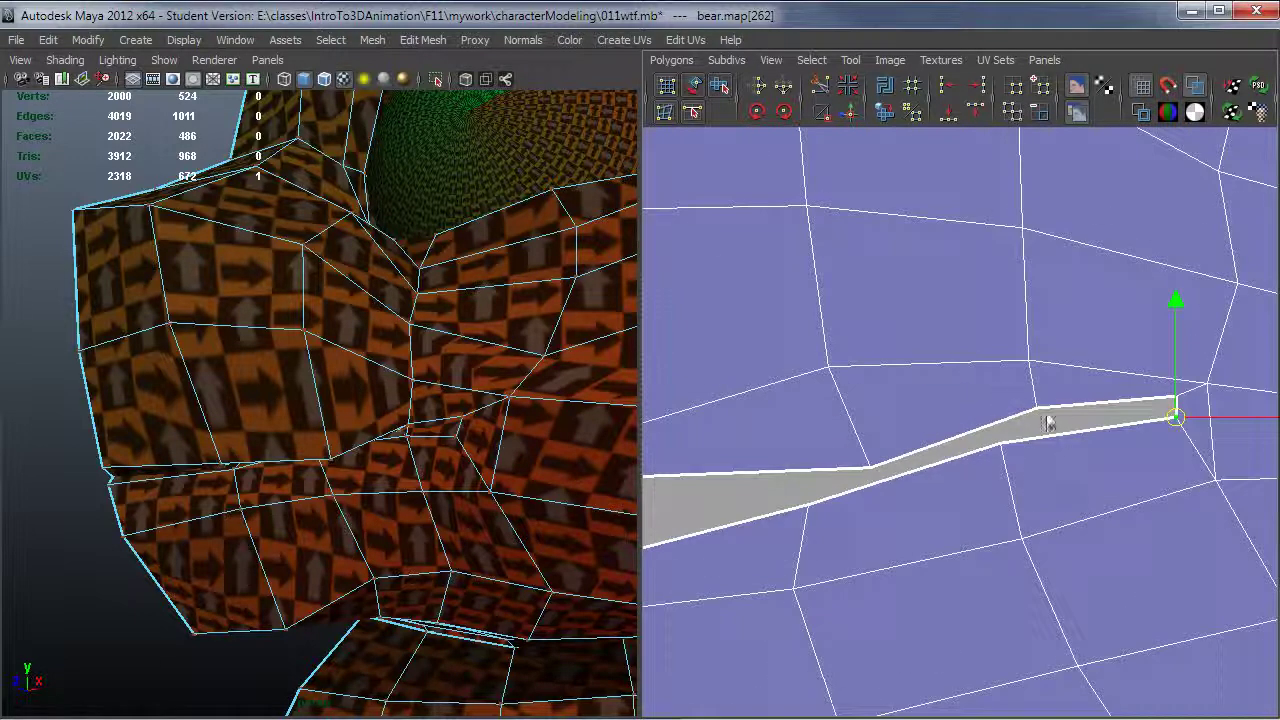
left_click(1037, 414)
left_click_drag(1043, 420, 1030, 424)
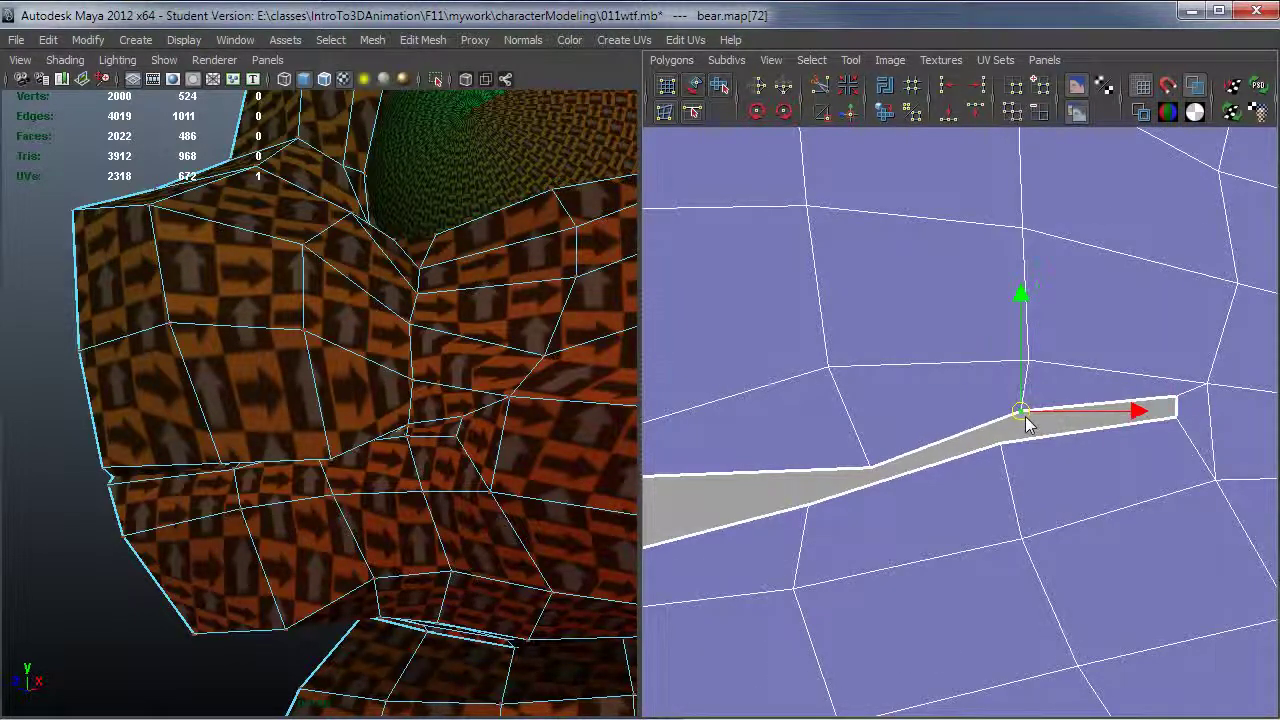
left_click(870, 467)
left_click_drag(872, 470, 838, 472)
scroll(1003, 471, "down", 2)
middle_click_drag(875, 464, 878, 459, "alt")
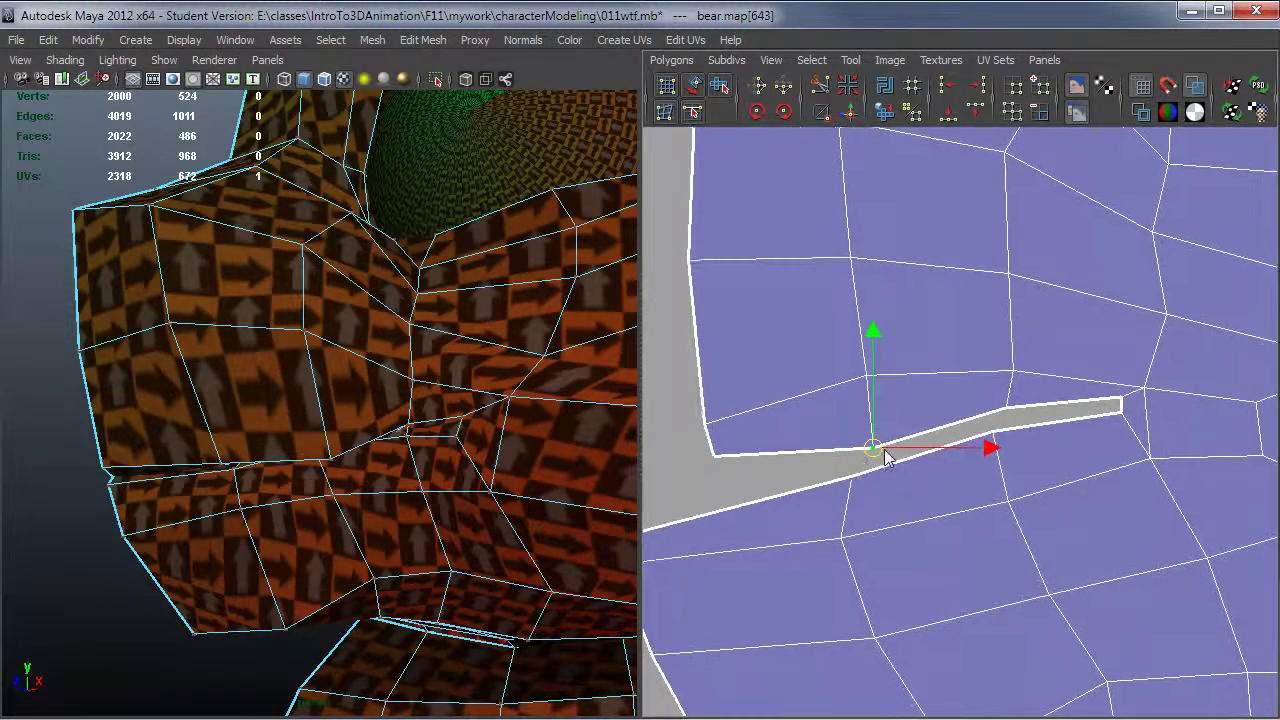
left_click_drag(885, 455, 874, 444)
scroll(800, 460, "down", 1)
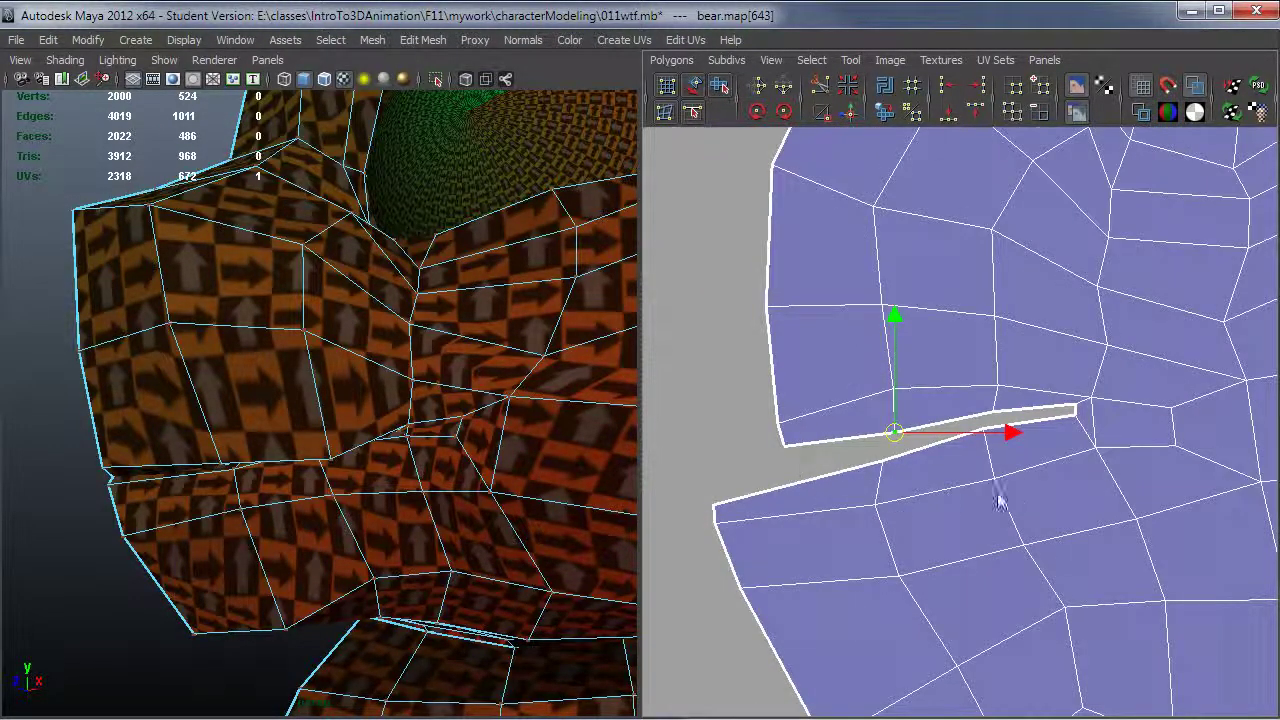
Step: Select the UVs around the mouth slit, unfold them with the Smooth UV tool and check the checker pattern on the muzzle
scroll(998, 502, "down", 2)
scroll(945, 470, "down", 1)
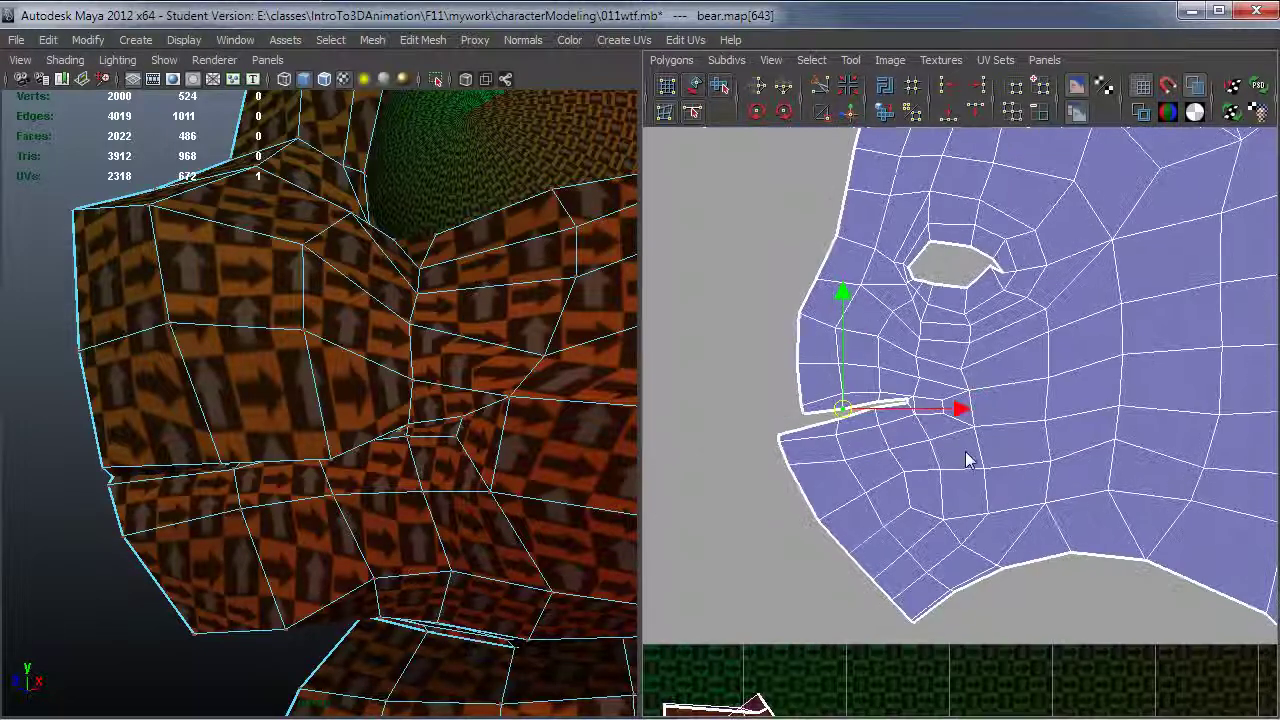
scroll(806, 472, "up", 1)
right_click_drag(800, 398, 855, 393)
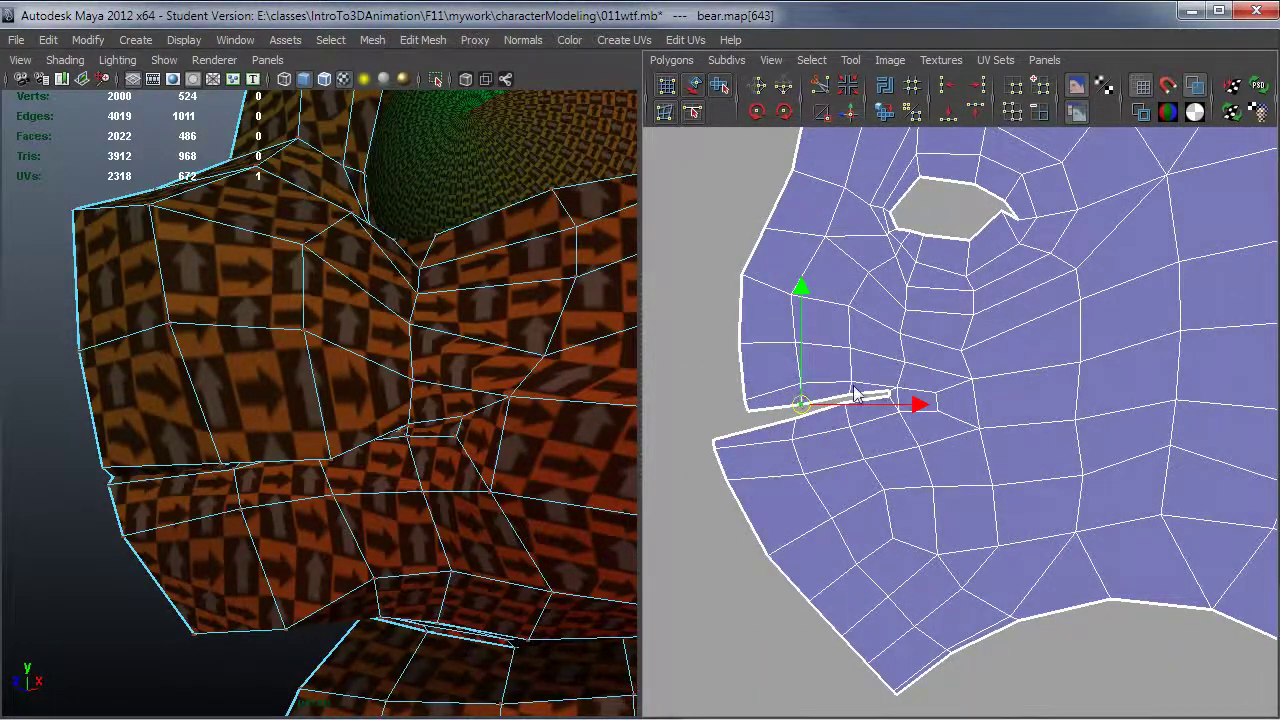
right_click_drag(738, 390, 896, 414, "alt")
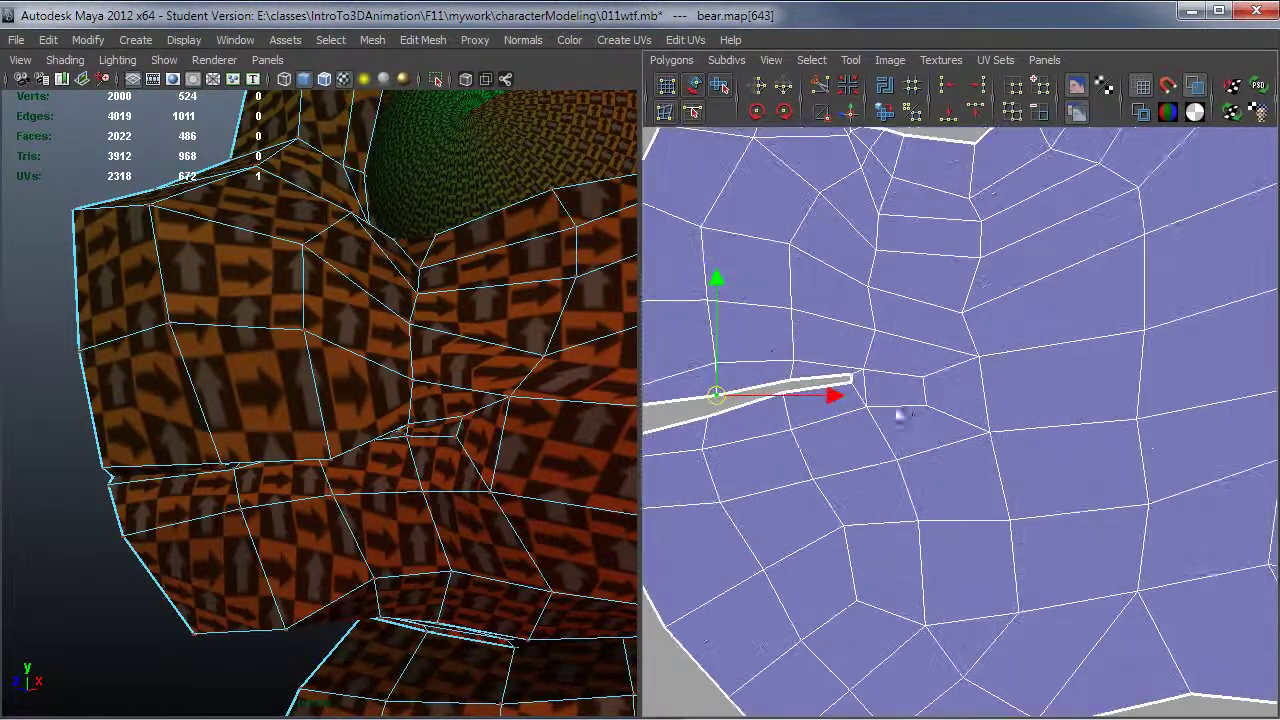
middle_click_drag(648, 362, 735, 370, "alt")
right_click_drag(1001, 384, 797, 378, "alt")
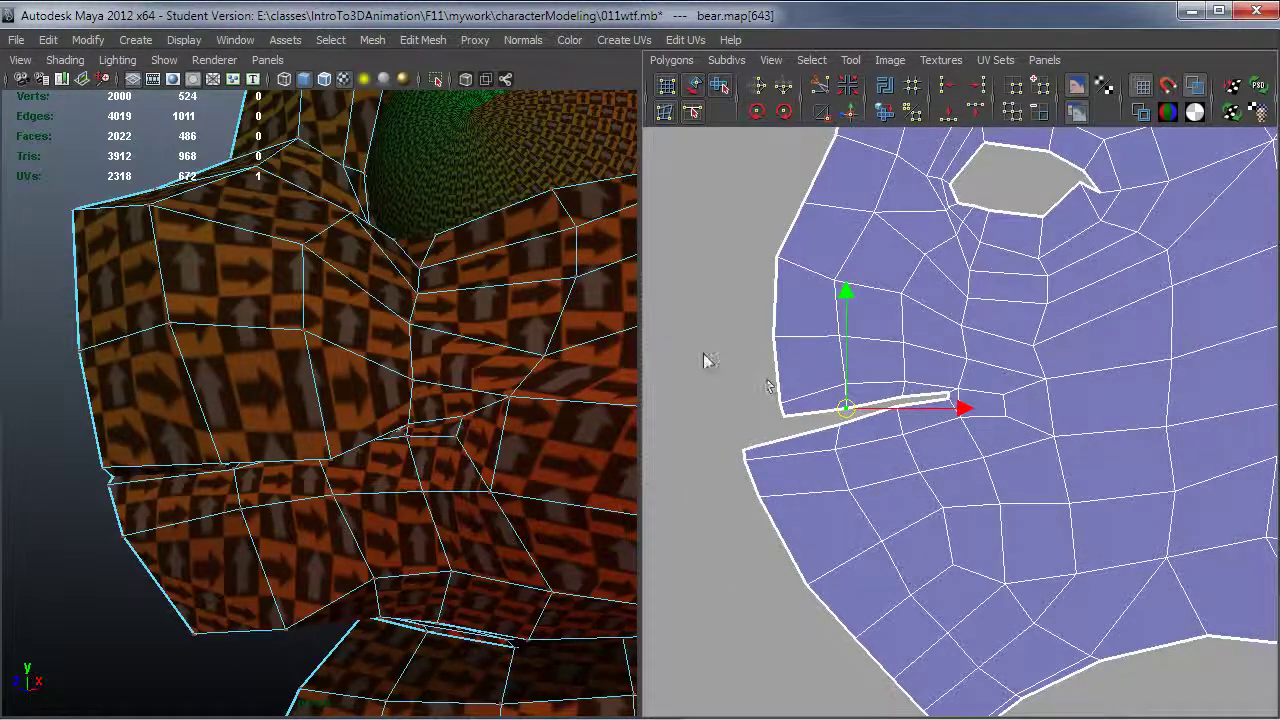
key("shift+period")
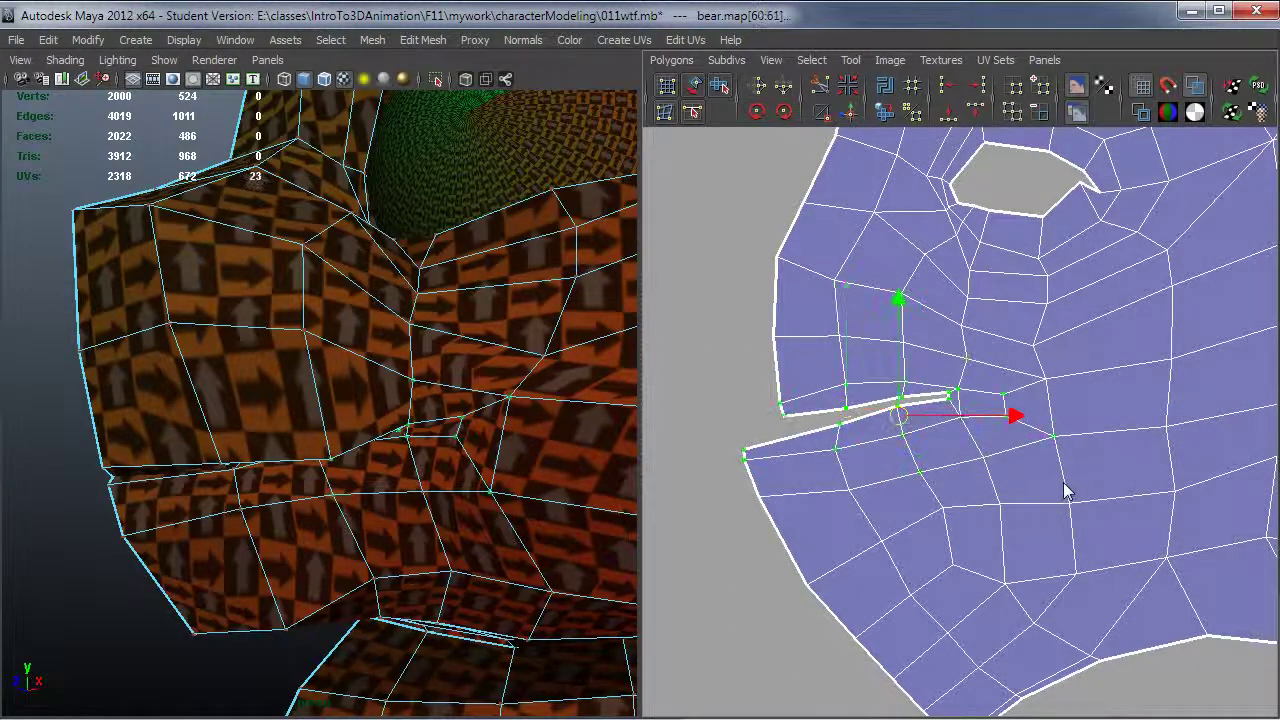
left_click(727, 87)
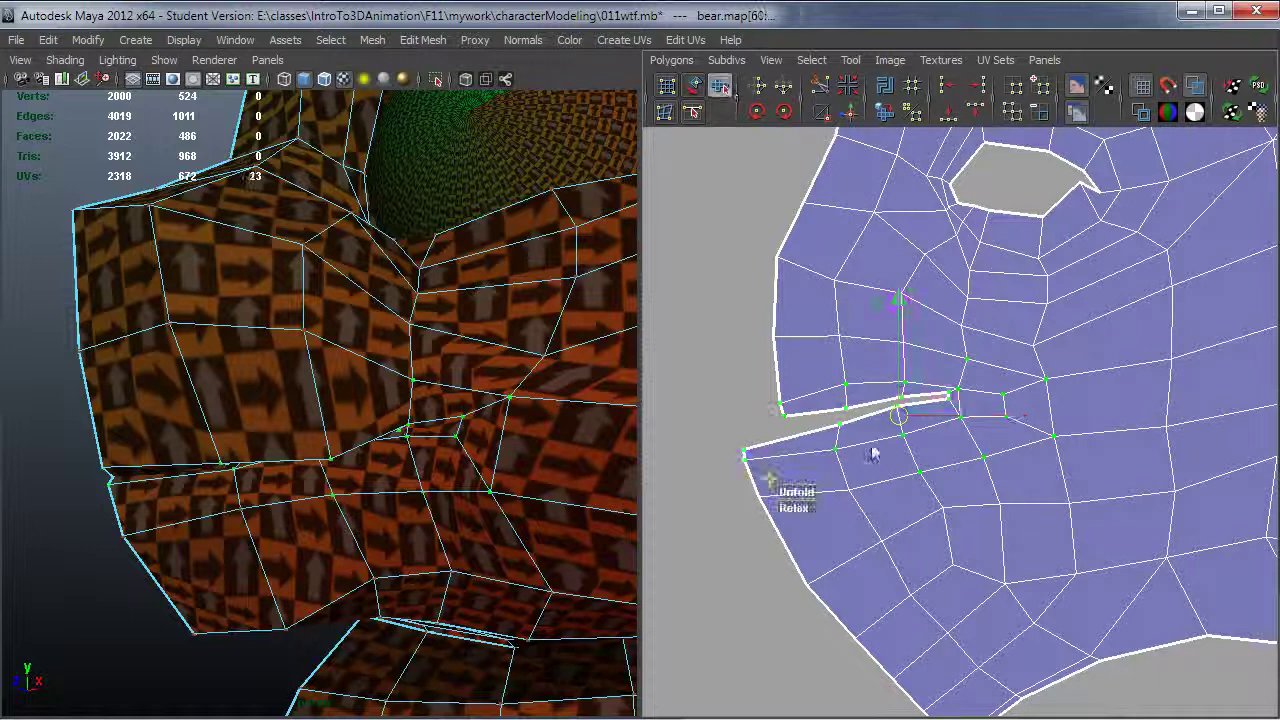
left_click_drag(799, 497, 841, 507)
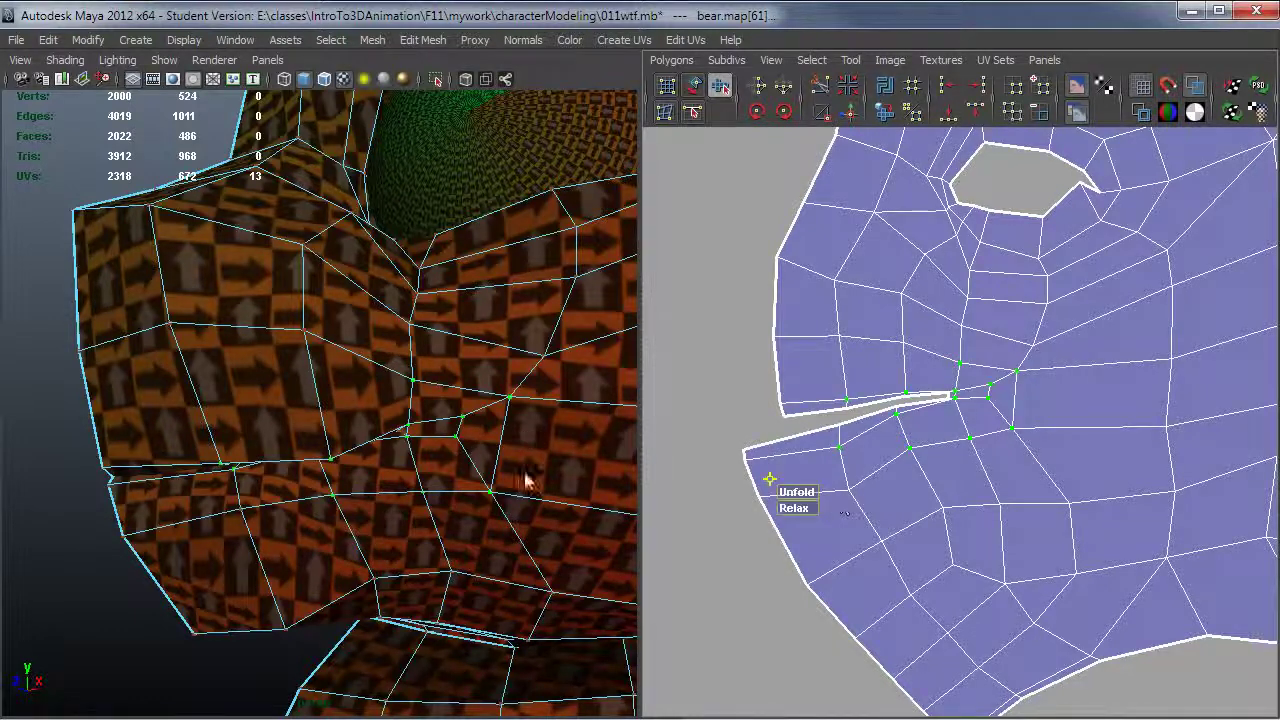
mouse_move(464, 430)
left_mouse_down("alt")
mouse_move(476, 490)
mouse_move(451, 430)
left_mouse_up("alt")
right_click_drag(814, 470, 884, 466, "alt")
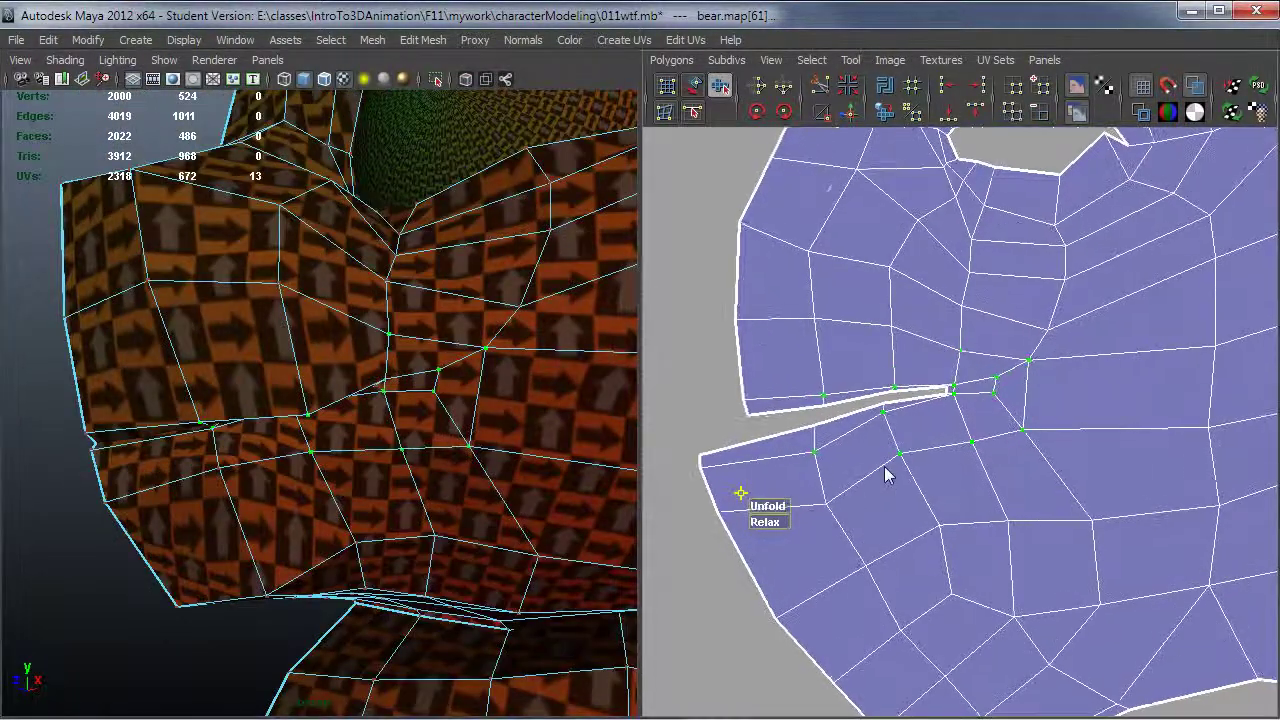
middle_click_drag(918, 503, 872, 557, "alt")
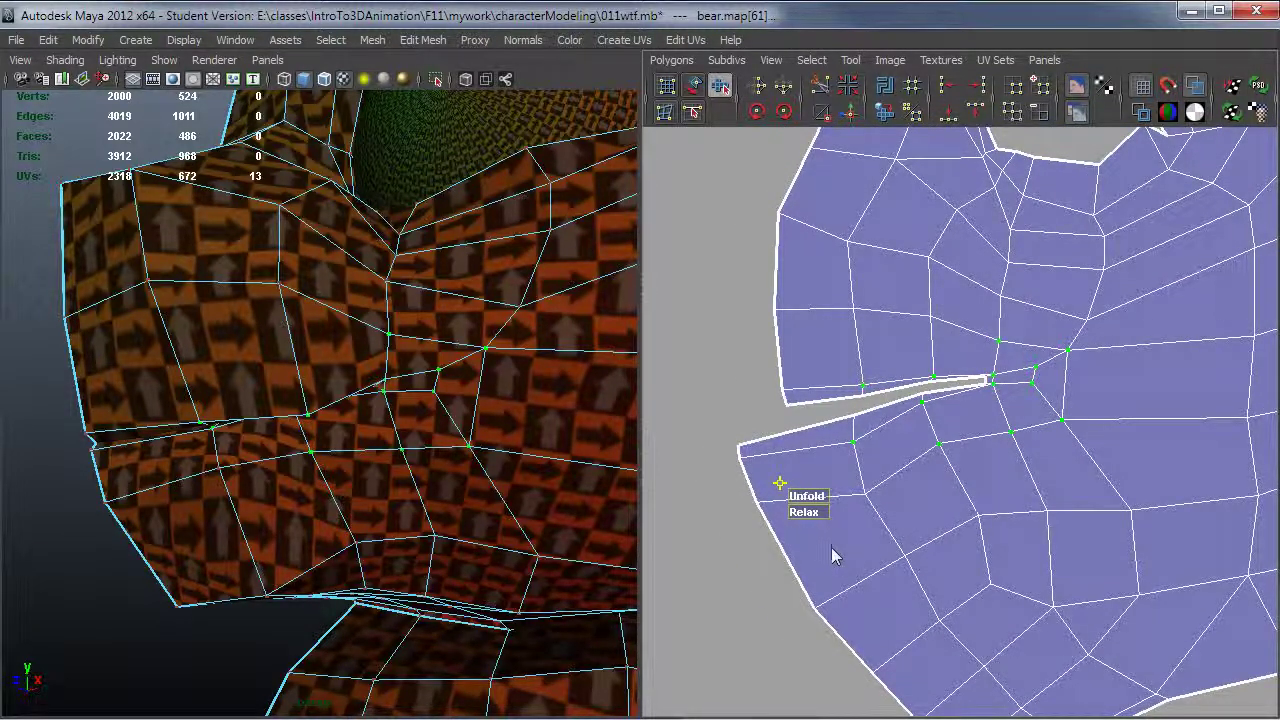
Step: Examine the checker pattern on the muzzle and chin alongside the UVs around the mouth slit for remaining stretching
left_click_drag(308, 571, 448, 392, "alt")
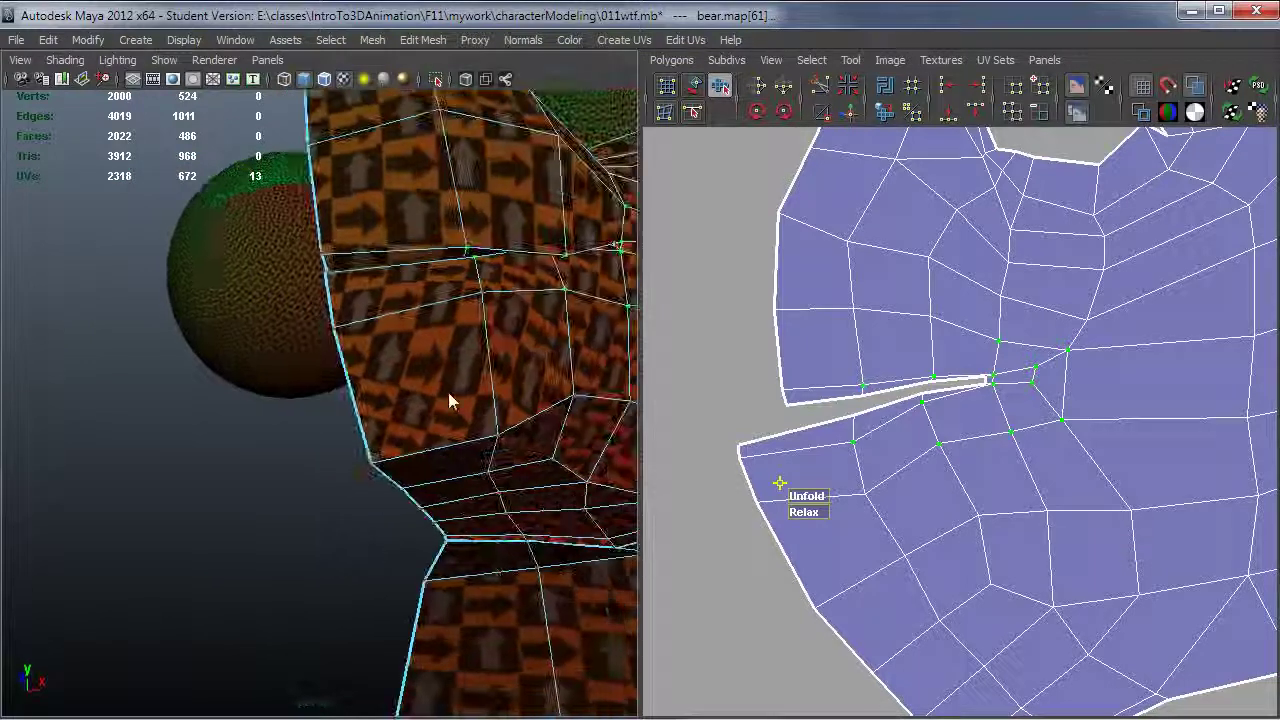
middle_click_drag(894, 515, 859, 571, "alt")
right_click_drag(859, 571, 980, 571, "alt")
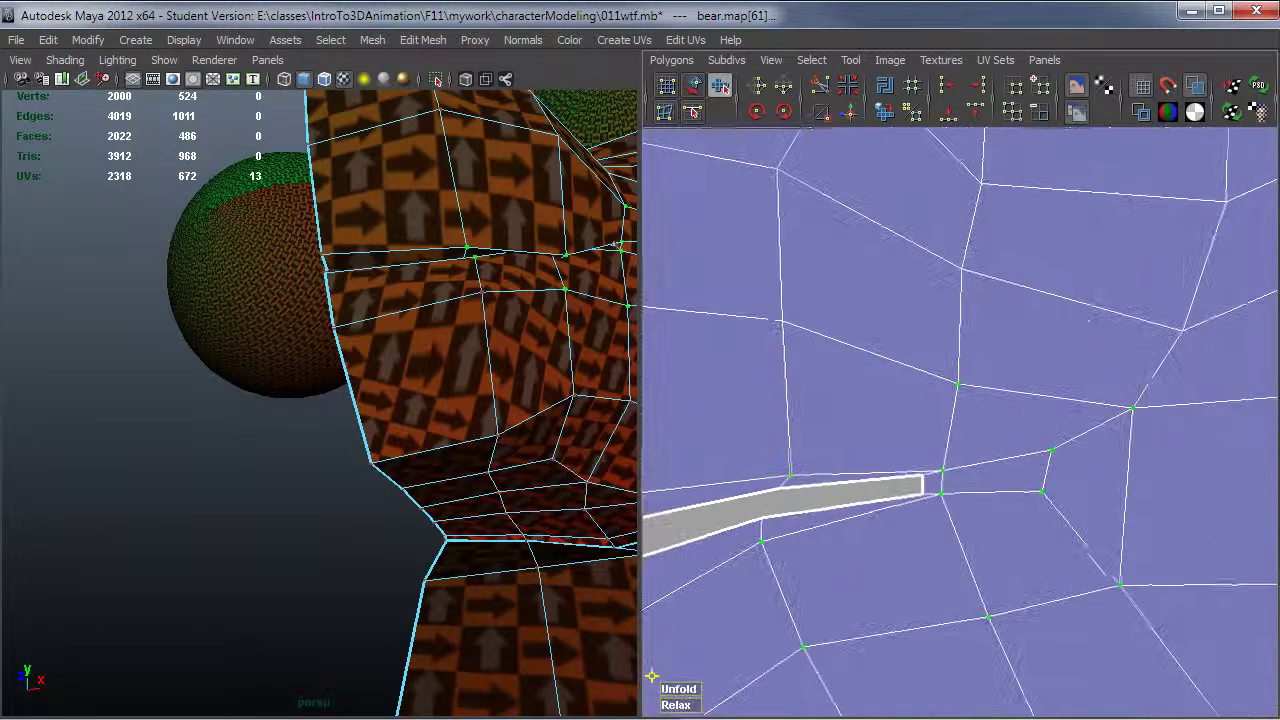
left_click_drag(457, 457, 408, 491, "alt")
right_click_drag(408, 497, 486, 494, "alt")
left_click_drag(486, 494, 437, 503, "alt")
right_click_drag(457, 409, 400, 423, "alt")
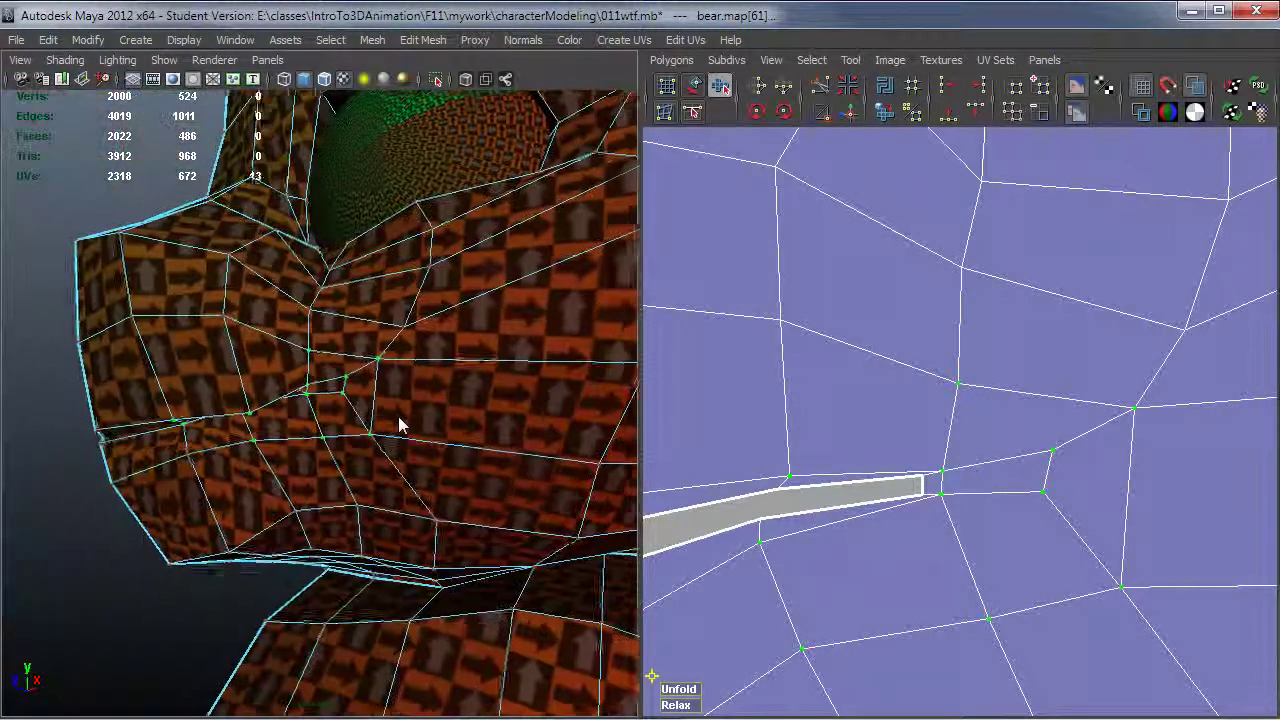
right_click_drag(995, 508, 743, 485, "alt")
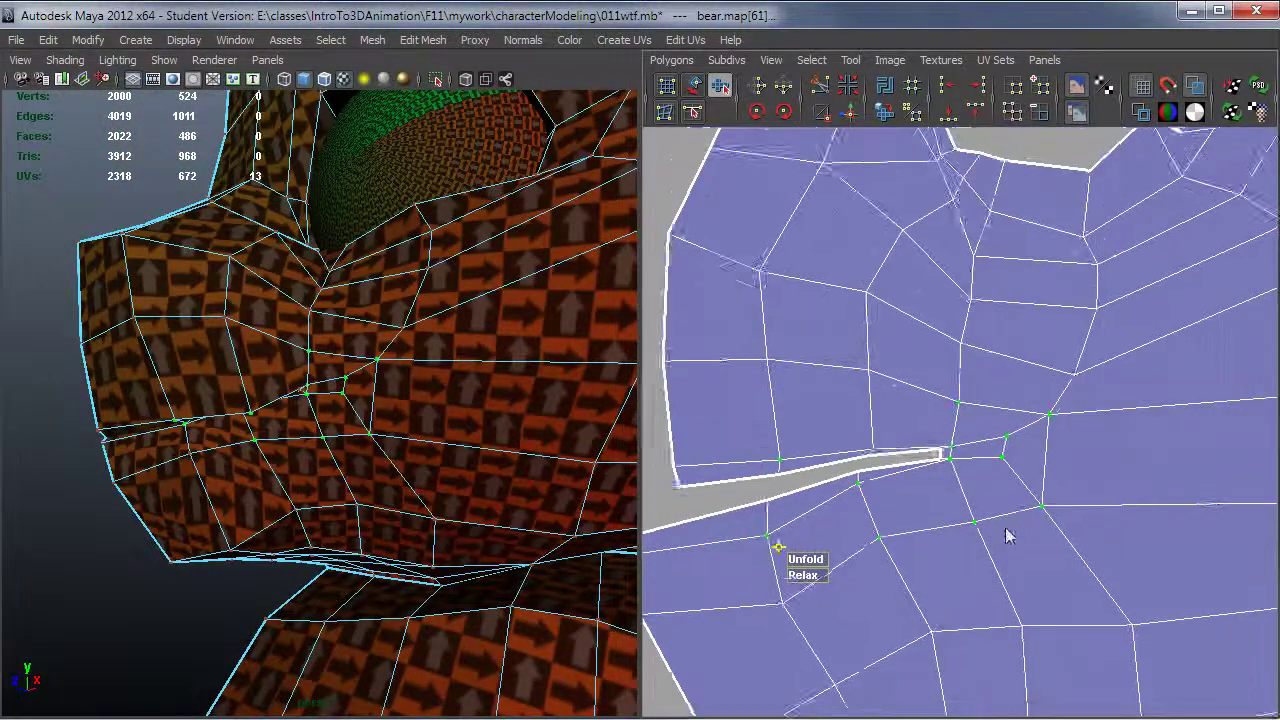
right_click_drag(1005, 529, 890, 516, "alt")
middle_click_drag(899, 497, 920, 503, "alt")
mouse_move(390, 455)
left_mouse_down("alt")
mouse_move(423, 463)
mouse_move(393, 462)
left_mouse_up("alt")
Step: Select the two interior UVs above the upper lip with the Smooth UV tool and compare the checker pattern across both lips
left_click_drag(804, 355, 930, 411)
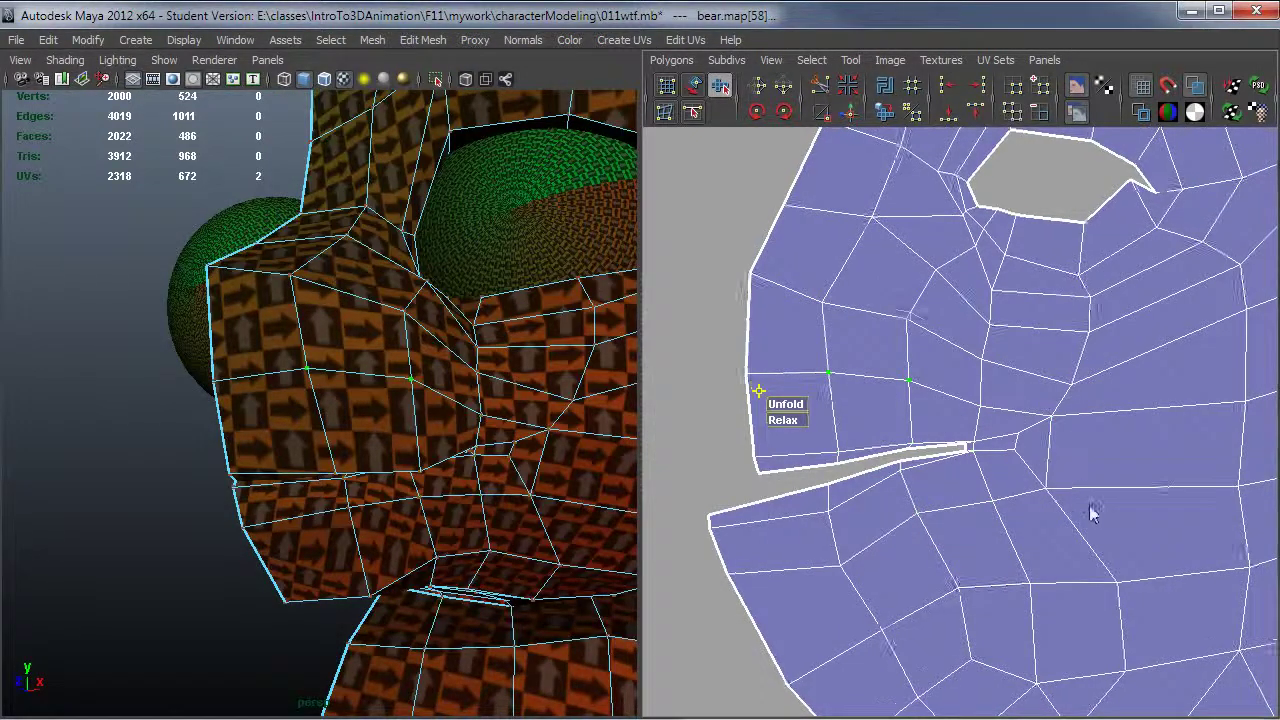
right_click_drag(1088, 503, 935, 578, "alt")
middle_click_drag(935, 578, 931, 458, "alt")
mouse_move(484, 503)
left_mouse_down("alt")
mouse_move(511, 491)
mouse_move(491, 497)
left_mouse_up("alt")
right_click_drag(491, 497, 560, 499, "alt")
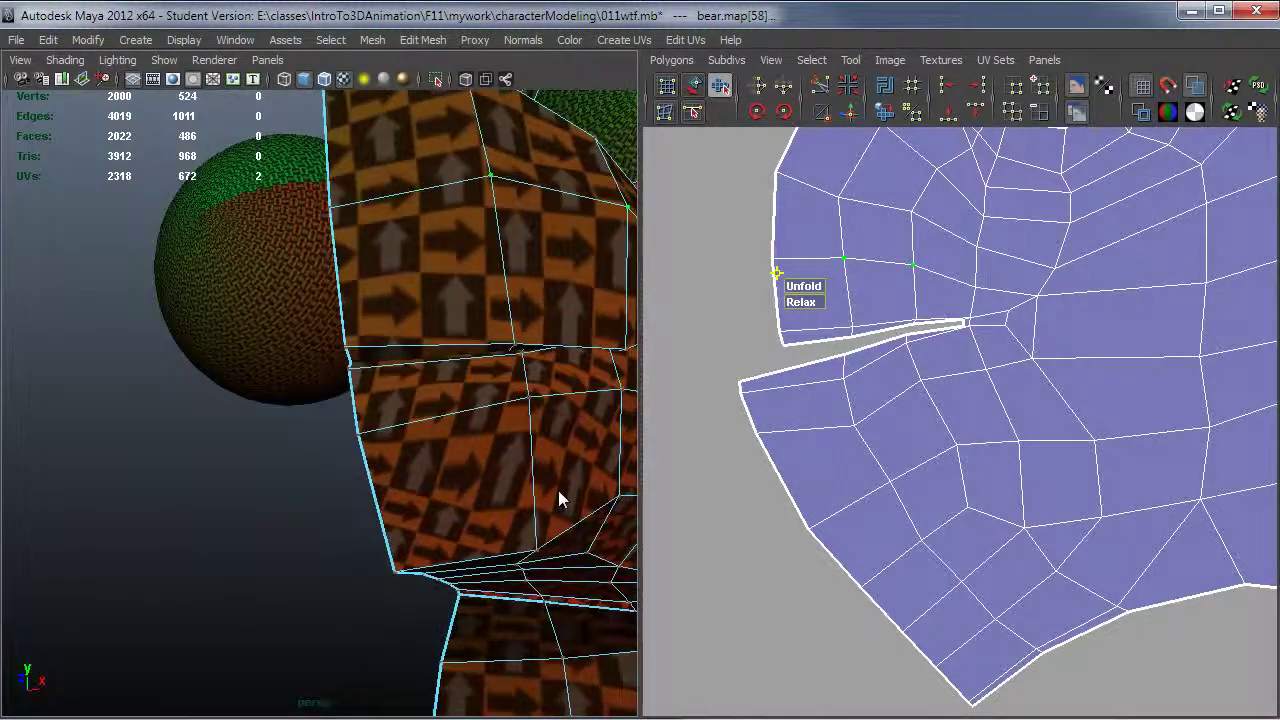
left_click(768, 458)
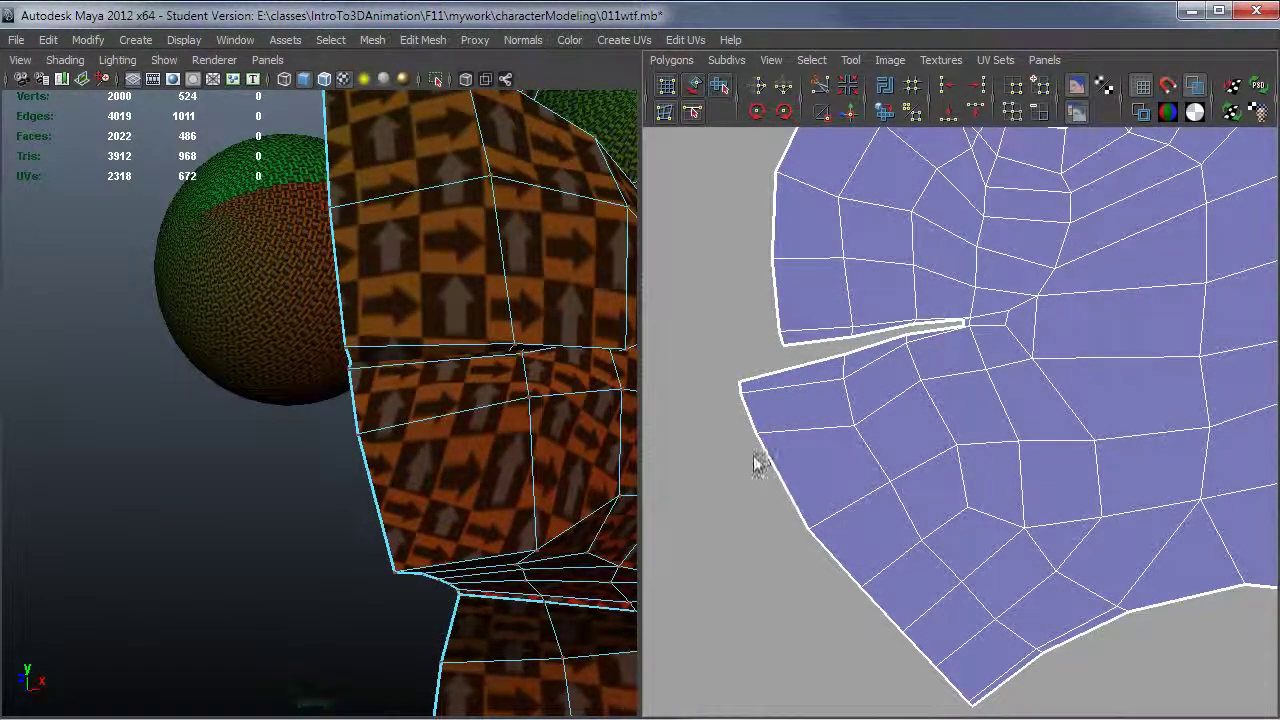
Step: Move the two border UVs along the front edge of the chin slightly to reduce the stretching below the lower lip
right_click_drag(821, 479, 849, 466)
left_click_drag(751, 421, 781, 450)
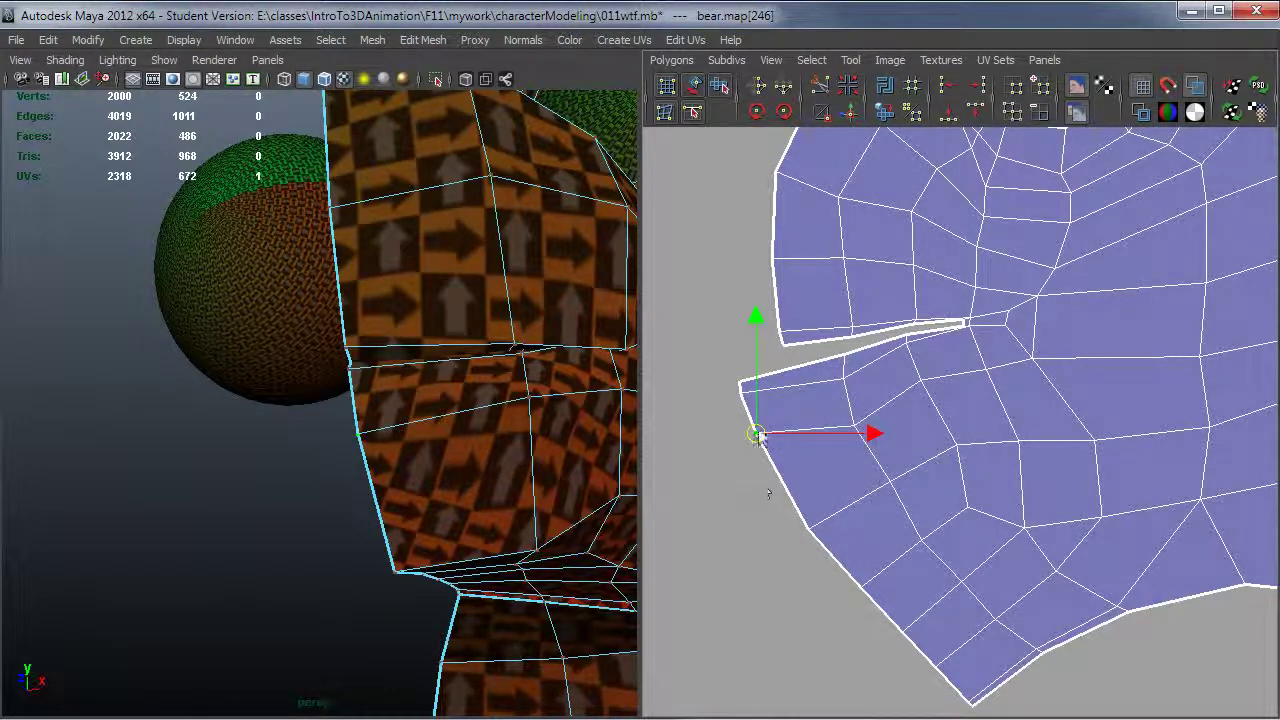
left_click_drag(758, 448, 764, 456)
left_click(799, 514)
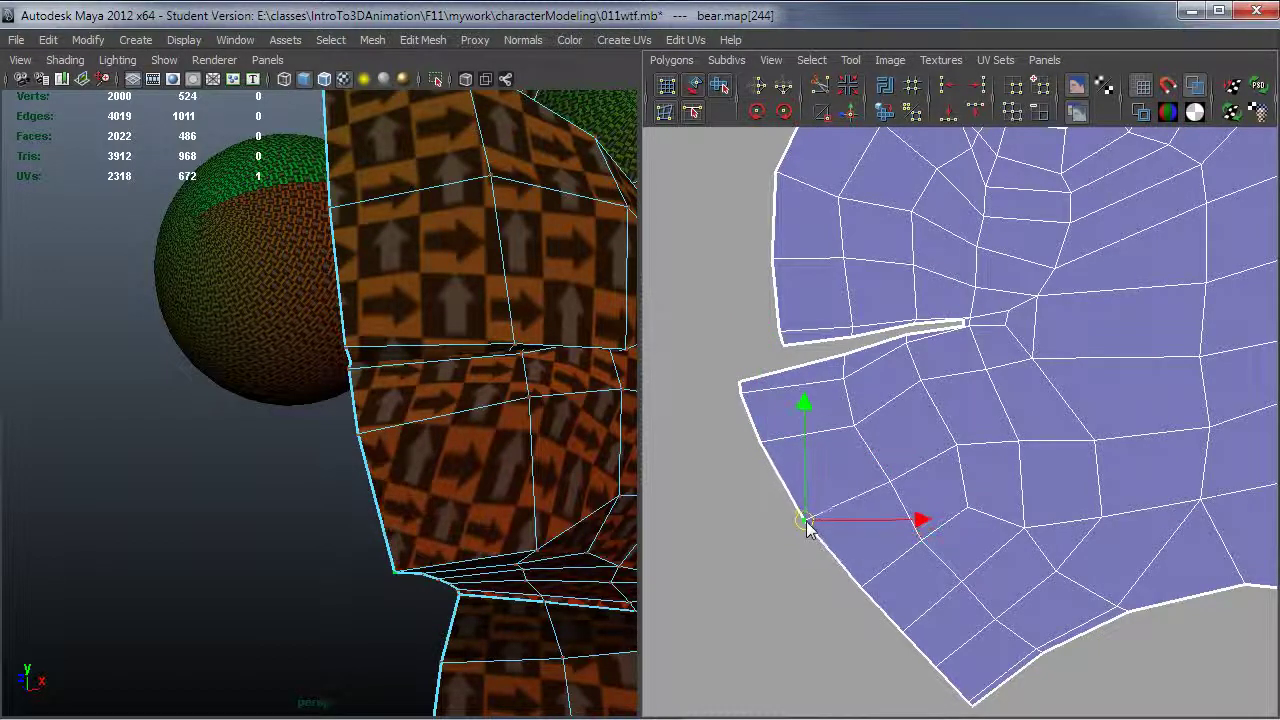
Step: Nudge the interior UV below the lower lip upward and the next one on the chin downward to even out the checker pattern
left_click(855, 428)
left_click_drag(857, 428, 853, 416)
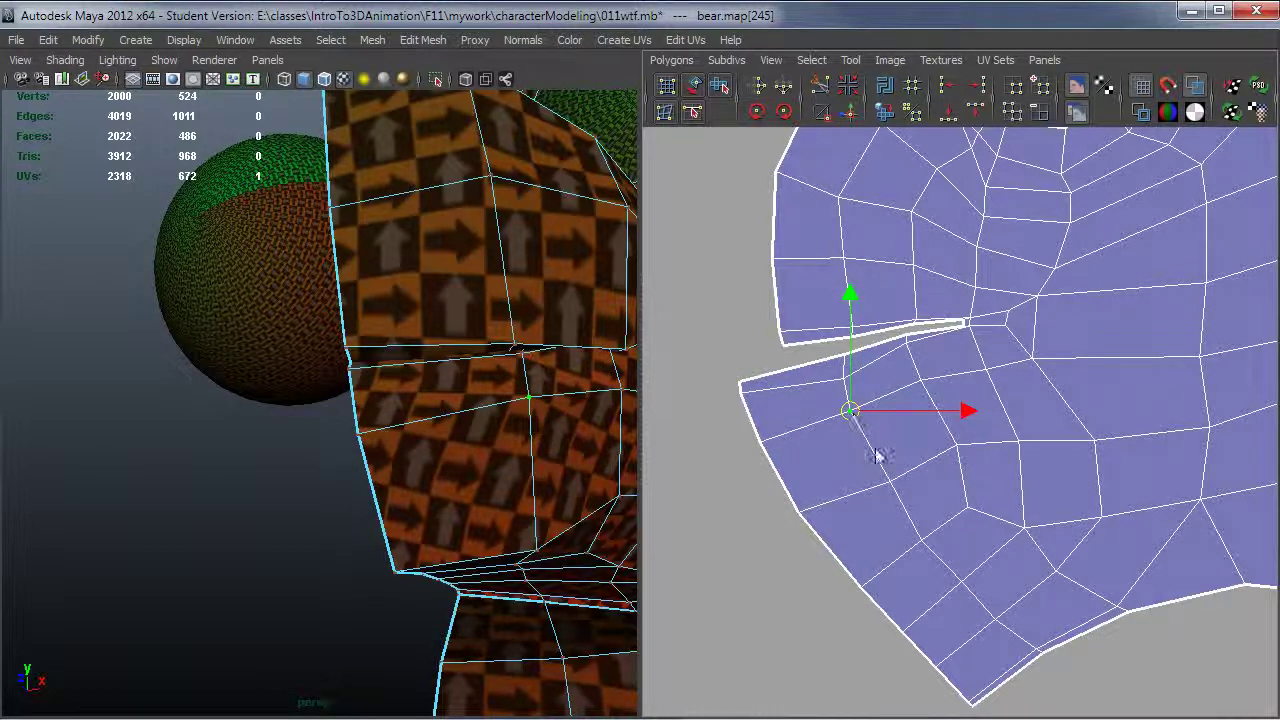
left_click(889, 482)
left_click_drag(894, 490, 893, 502)
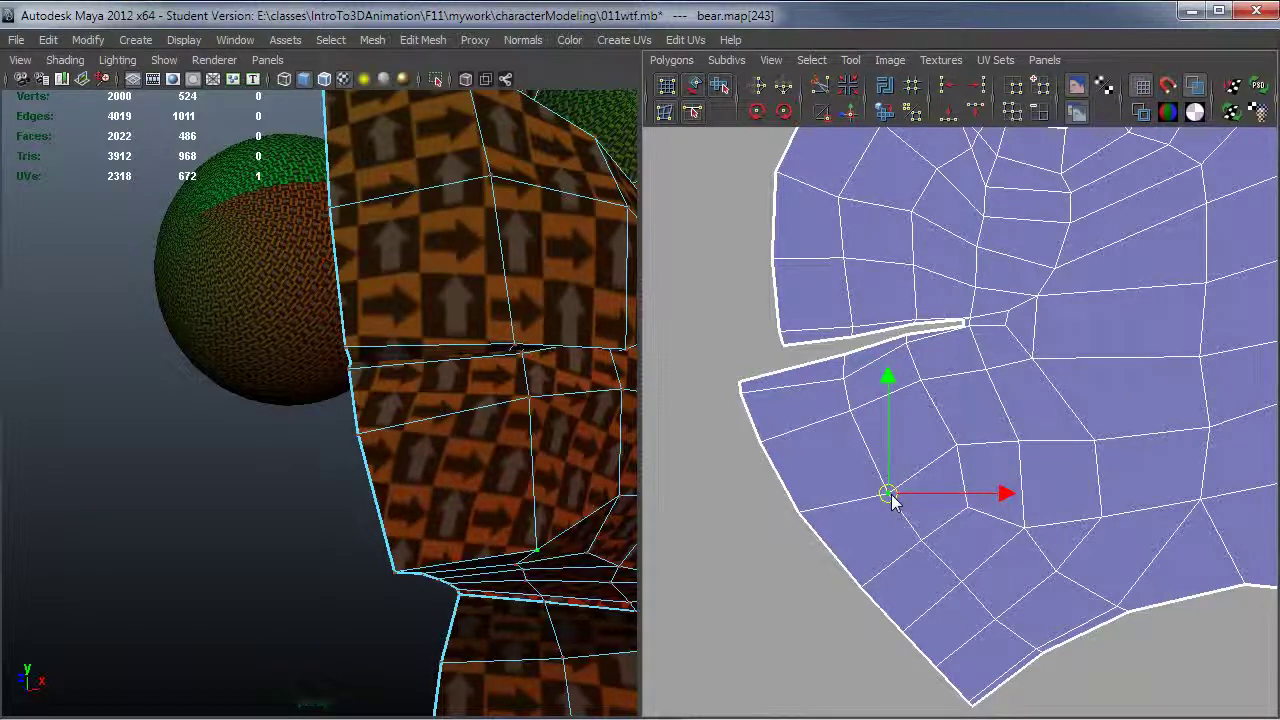
Step: Examine the checker pattern over the chin, muzzle and cheek from several angles for leftover stretching
left_click_drag(457, 510, 425, 520, "alt")
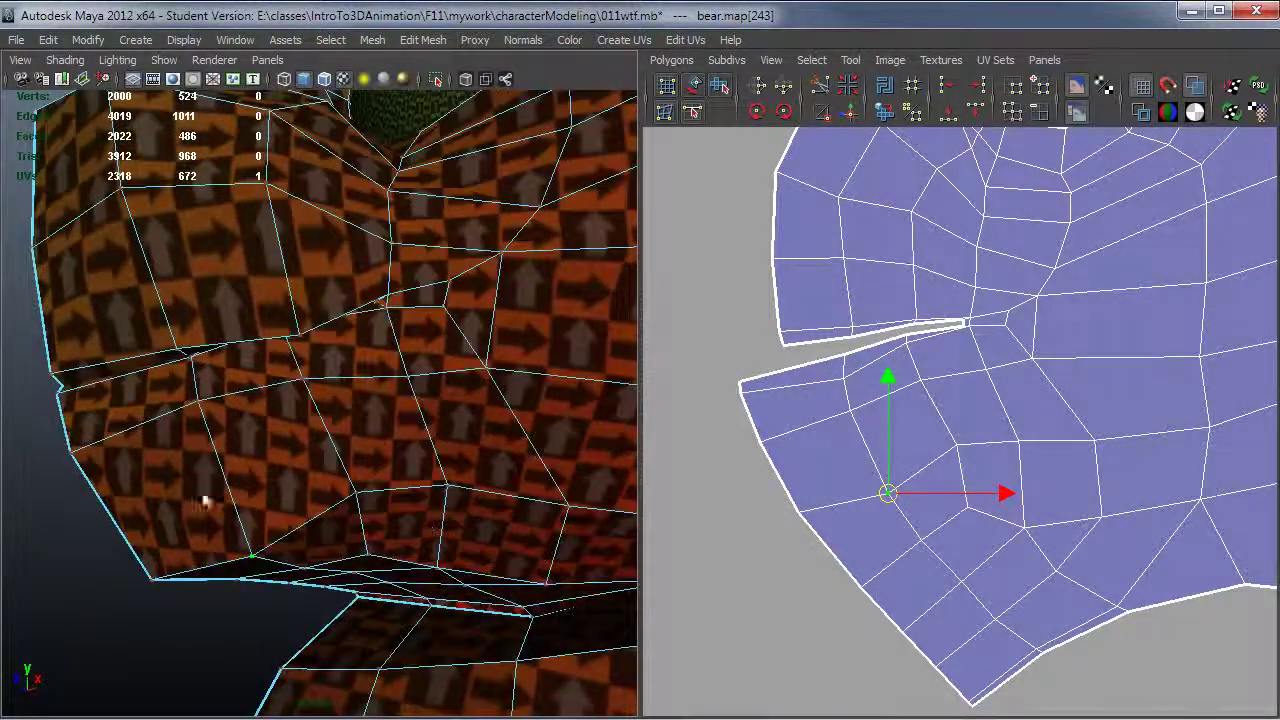
left_click_drag(173, 530, 310, 421, "alt")
right_click_drag(1109, 487, 720, 488, "alt")
left_click_drag(390, 415, 424, 480, "alt")
right_click_drag(466, 477, 353, 448, "alt")
left_click_drag(600, 340, 434, 290, "alt")
left_click_drag(600, 385, 535, 430, "alt")
right_click_drag(535, 430, 631, 464, "alt")
left_click_drag(545, 466, 625, 462, "alt")
left_click_drag(461, 464, 510, 467, "alt")
Step: Review the complete head UV shell beside the other shells and the checker pattern on the whole head
middle_click_drag(1088, 335, 1058, 472, "alt")
right_click_drag(1058, 472, 1149, 360, "alt")
middle_click_drag(1116, 358, 982, 538, "alt")
right_click_drag(970, 515, 590, 520, "alt")
right_click_drag(1034, 474, 571, 495, "alt")
scroll(1050, 505, "down", 1)
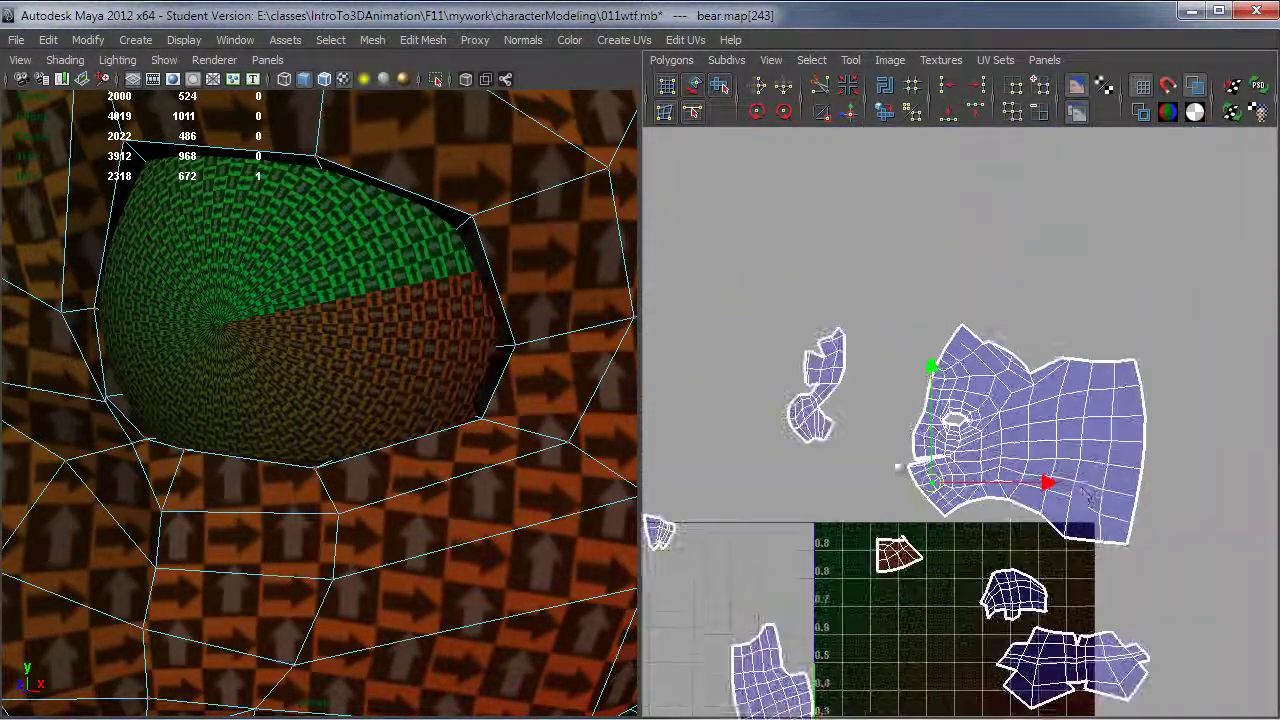
middle_click_drag(1082, 504, 1087, 450, "alt")
right_click_drag(463, 486, 326, 492, "alt")
left_click_drag(326, 492, 288, 497, "alt")
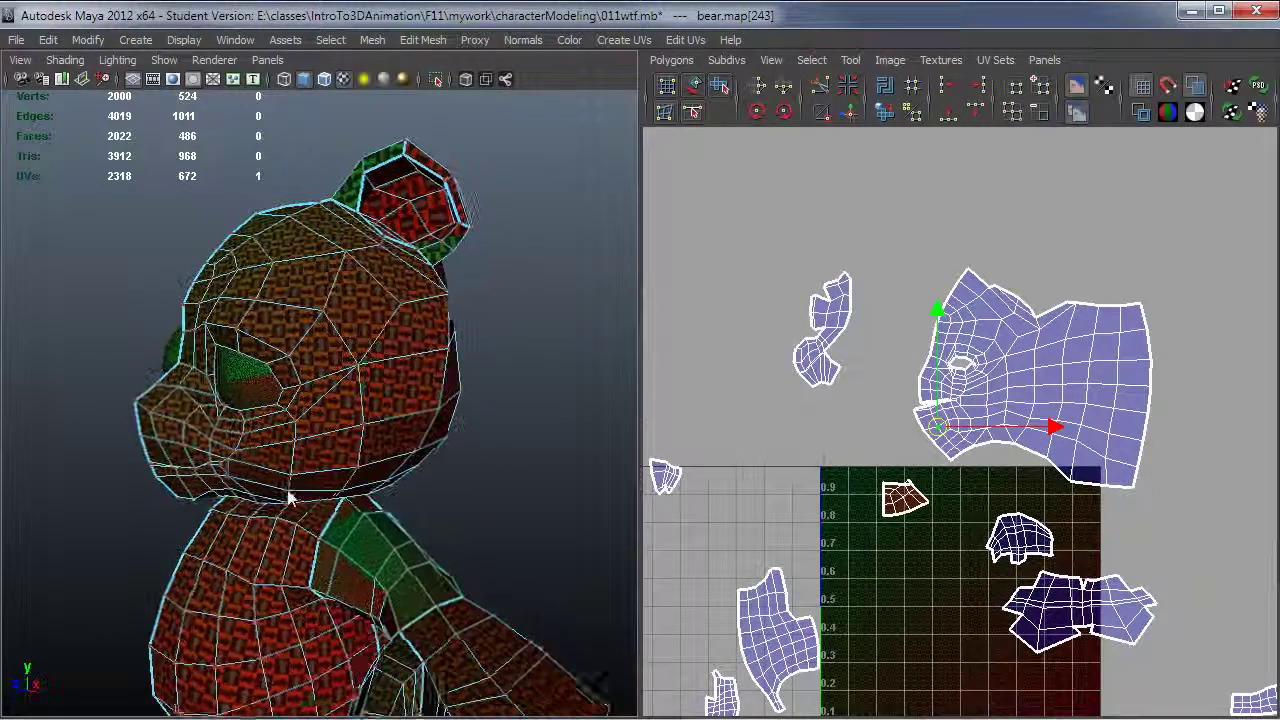
Step: Return to object mode, select the bear and compare the face's checker pattern with the head's UV shell
right_click_drag(400, 408, 417, 398)
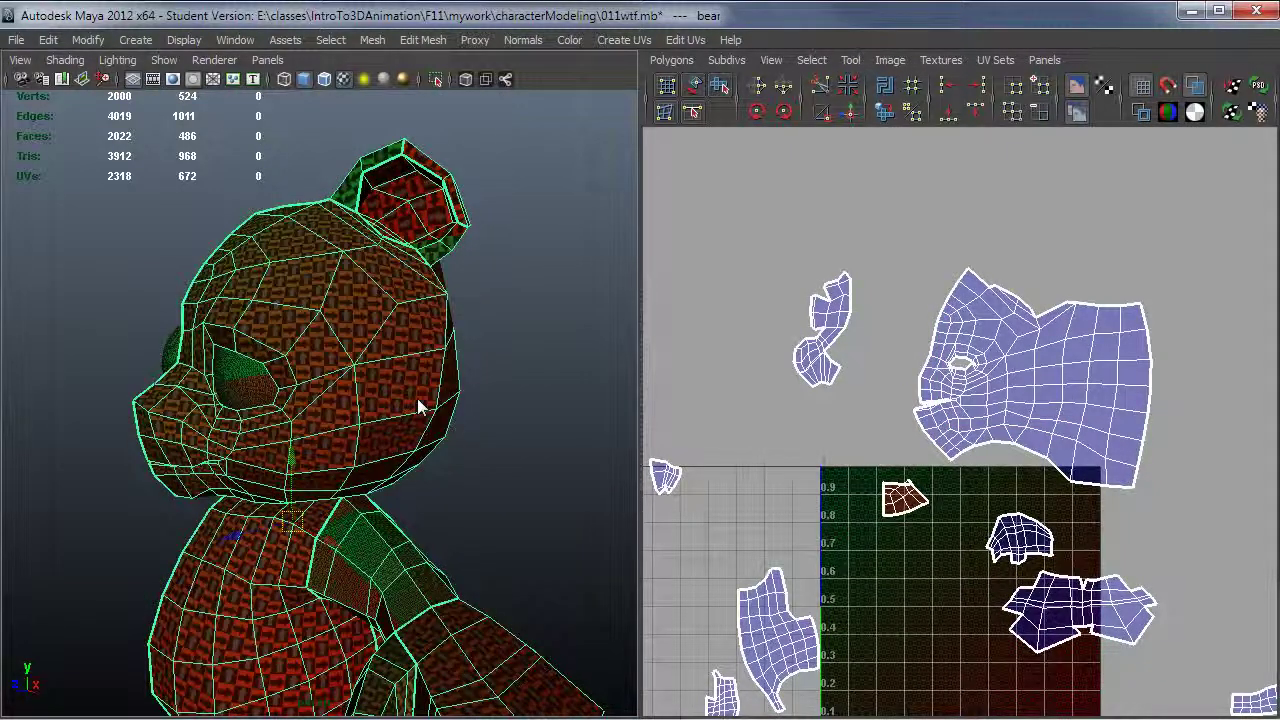
left_click(528, 413)
left_click_drag(336, 462, 417, 449, "alt")
left_click(334, 436)
right_click_drag(185, 491, 396, 477, "alt")
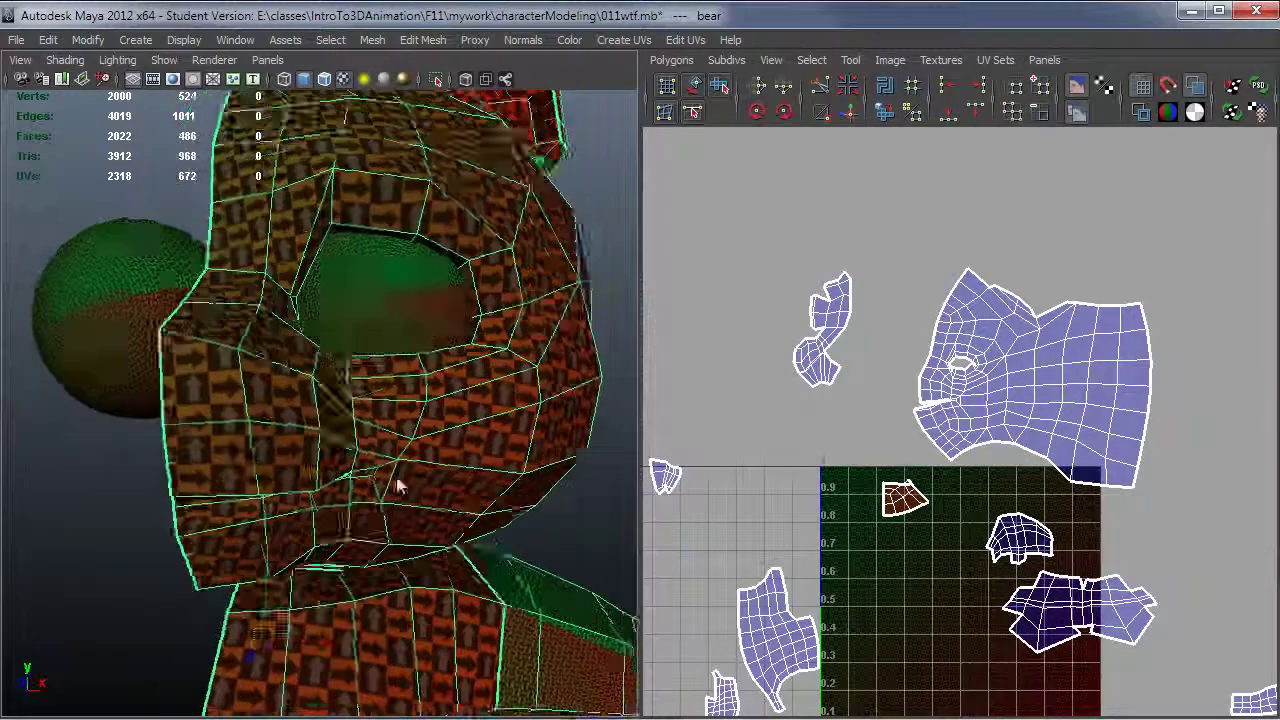
scroll(958, 430, "up", 5)
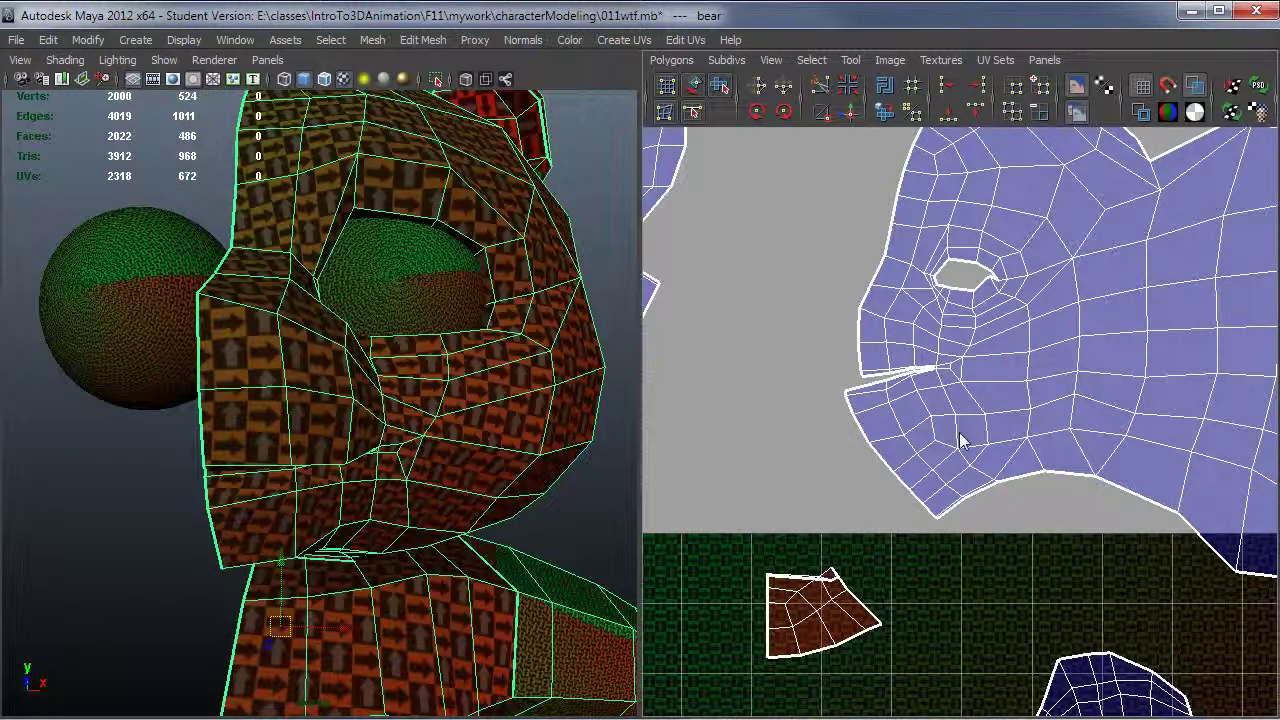
scroll(958, 445, "down", 2)
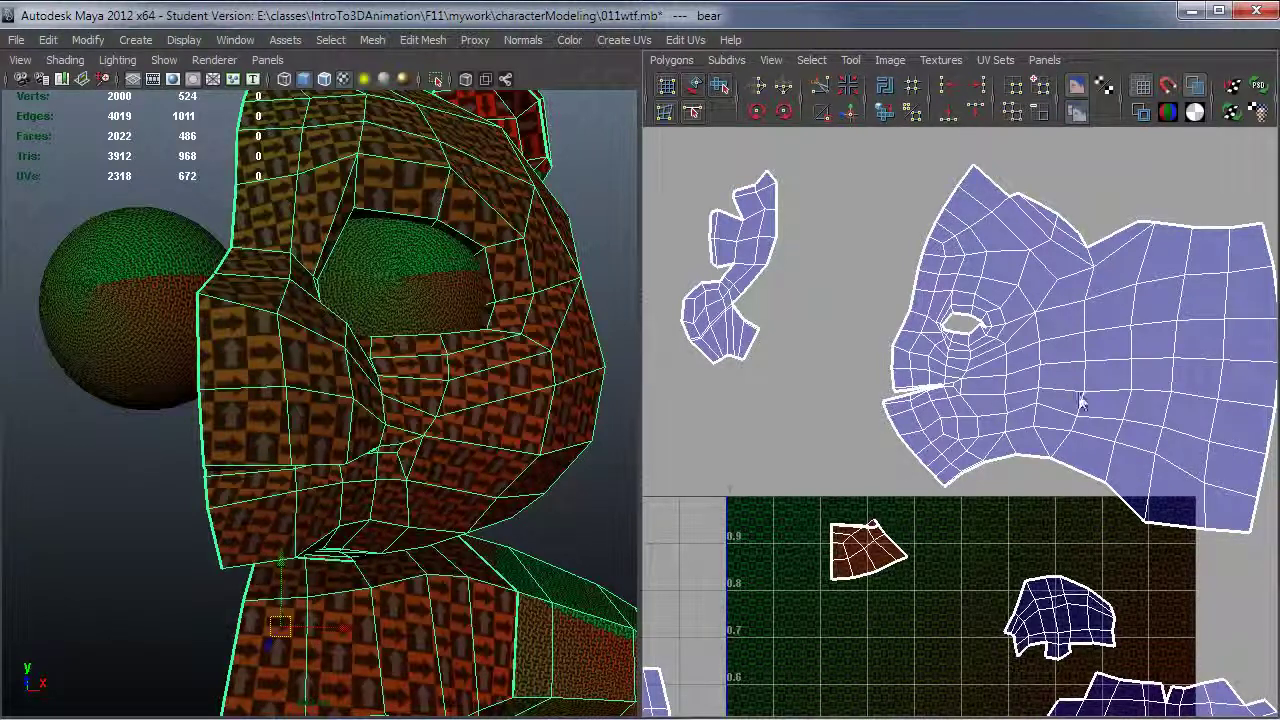
scroll(1075, 400, "down", 1)
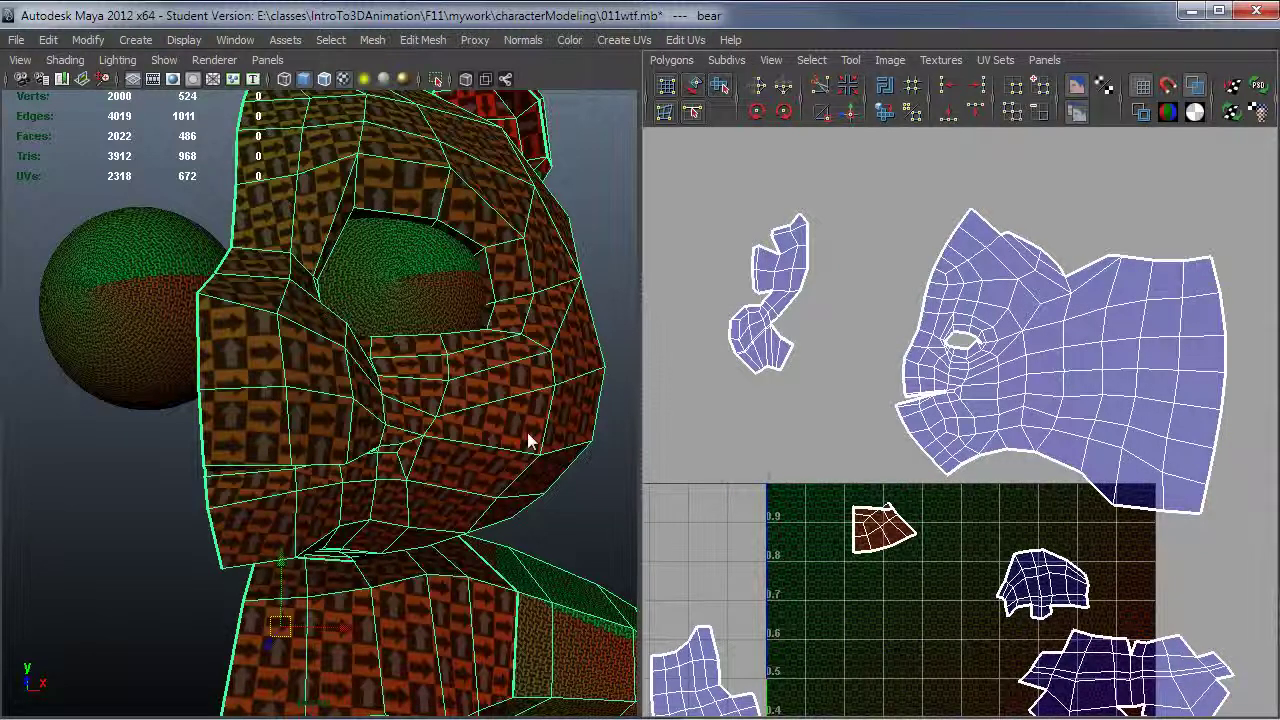